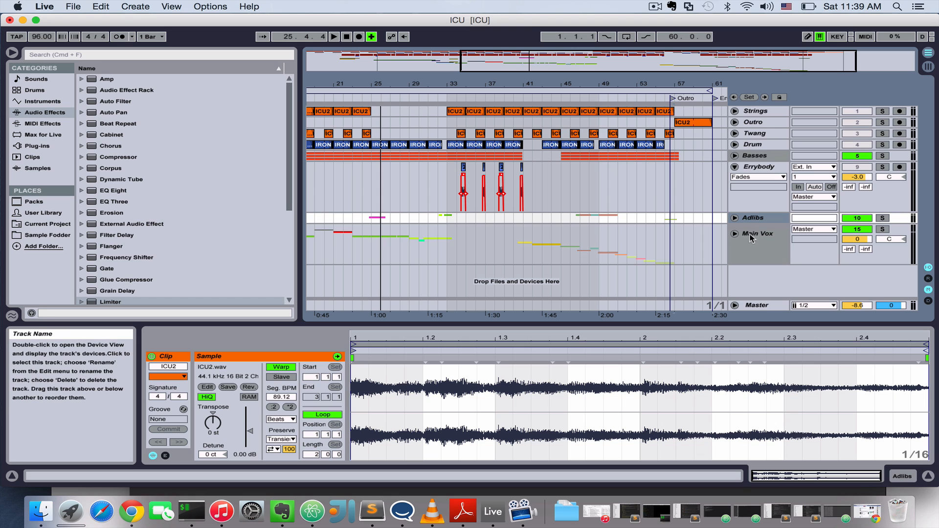
# Add a locator named C1 at bar 33 in the arrangement
pyautogui.click(751, 238)
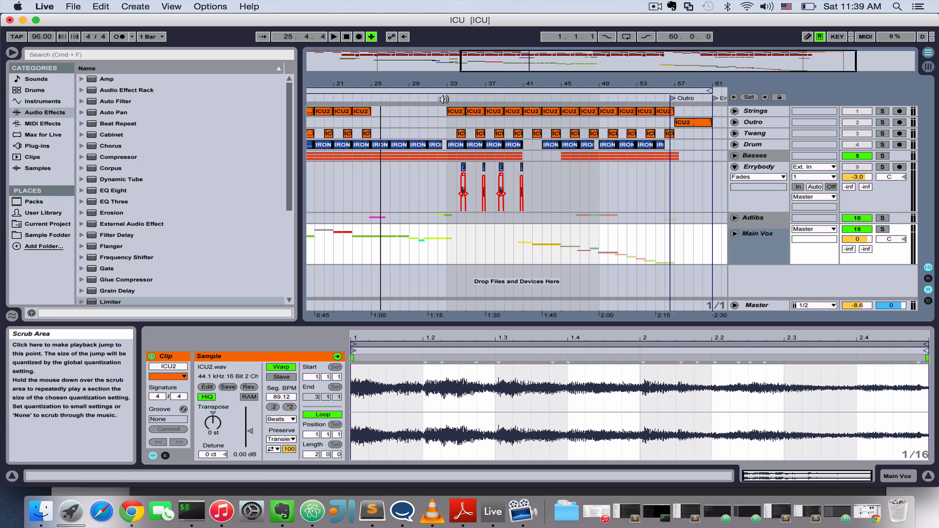
pyautogui.moveTo(486, 69); pyautogui.dragTo(391, 63)
pyautogui.rightClick(518, 98)
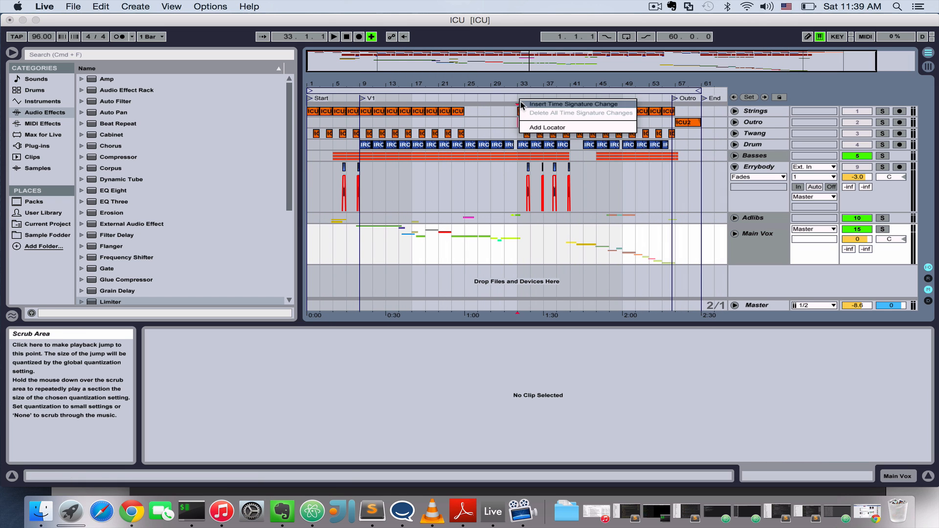
pyautogui.click(541, 129)
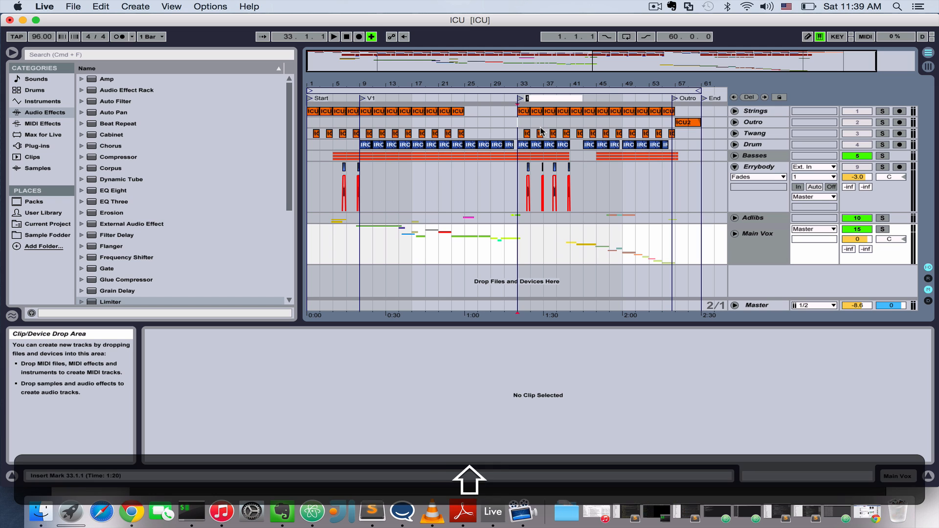
pyautogui.write('C1')
pyautogui.press('Return')
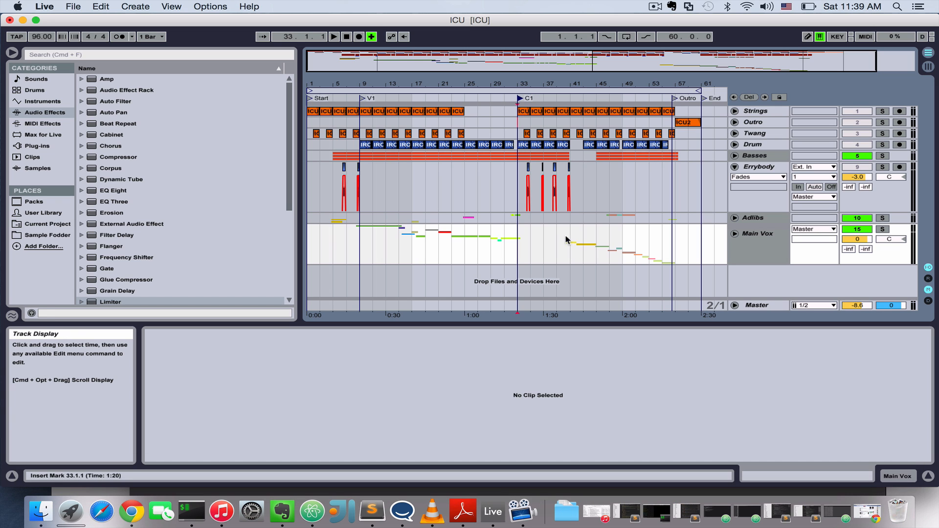
# Add a locator named V2 at bar 41, where the second set of main vocal clips starts
pyautogui.rightClick(568, 234)
pyautogui.click(569, 227)
pyautogui.rightClick(570, 229)
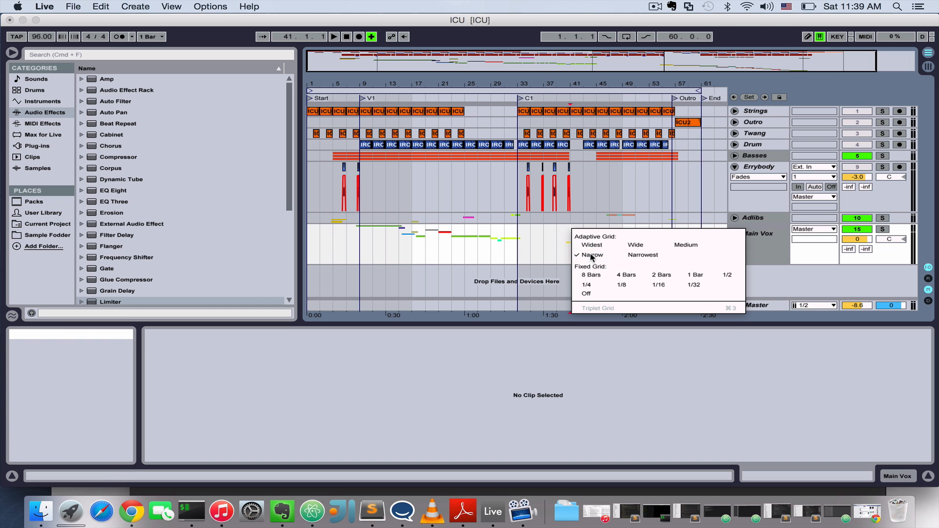
pyautogui.rightClick(569, 103)
pyautogui.click(582, 126)
pyautogui.write('V2')
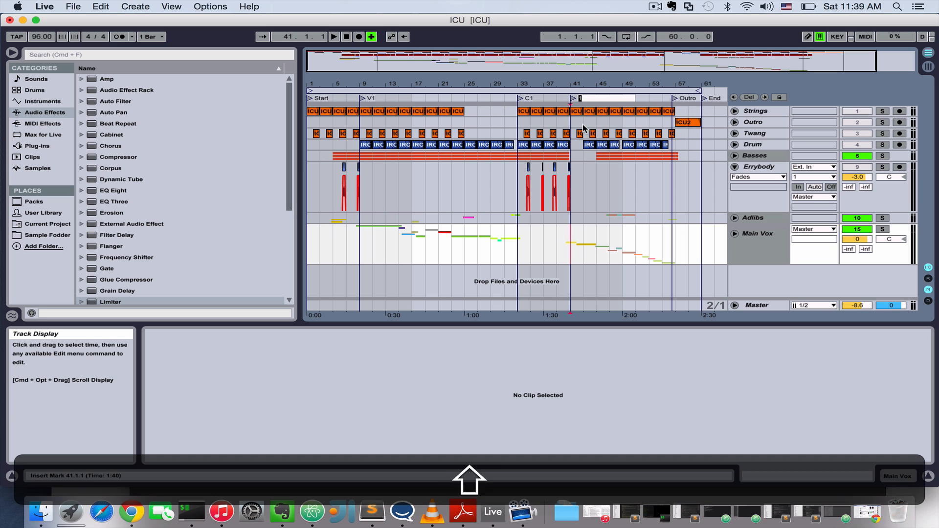
pyautogui.press('Return')
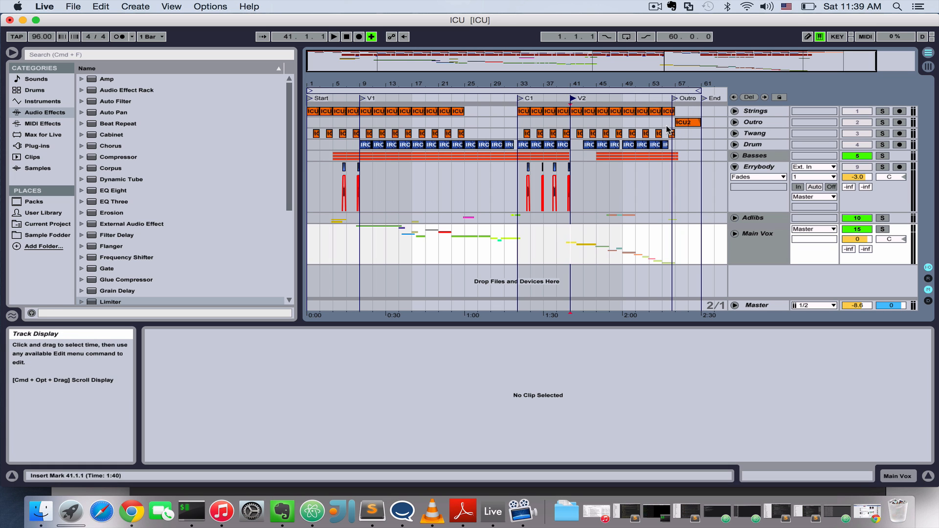
# Select the empty section of the Main Vox track between the C1 and V2 locators
pyautogui.moveTo(512, 67)
pyautogui.mouseDown()
pyautogui.moveTo(518, 75)
pyautogui.moveTo(526, 64)
pyautogui.mouseUp()
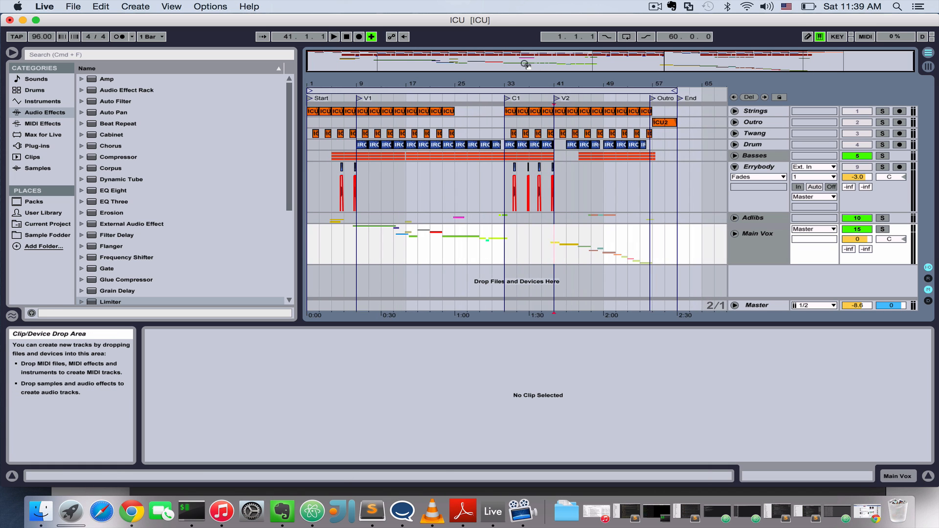
pyautogui.moveTo(507, 231)
pyautogui.mouseDown()
pyautogui.moveTo(550, 232)
pyautogui.moveTo(501, 236)
pyautogui.mouseUp()
pyautogui.click(516, 236)
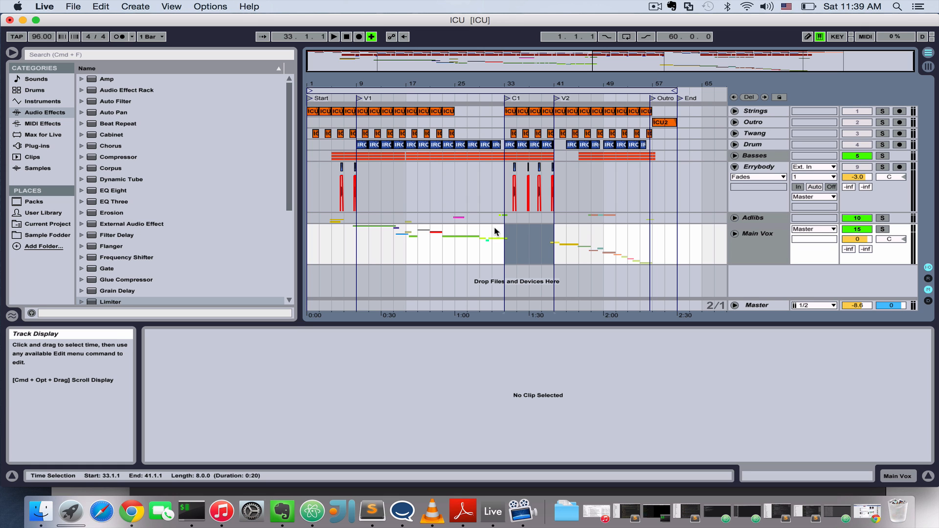
pyautogui.moveTo(495, 61)
pyautogui.mouseDown()
pyautogui.moveTo(497, 71)
pyautogui.moveTo(496, 61)
pyautogui.mouseUp()
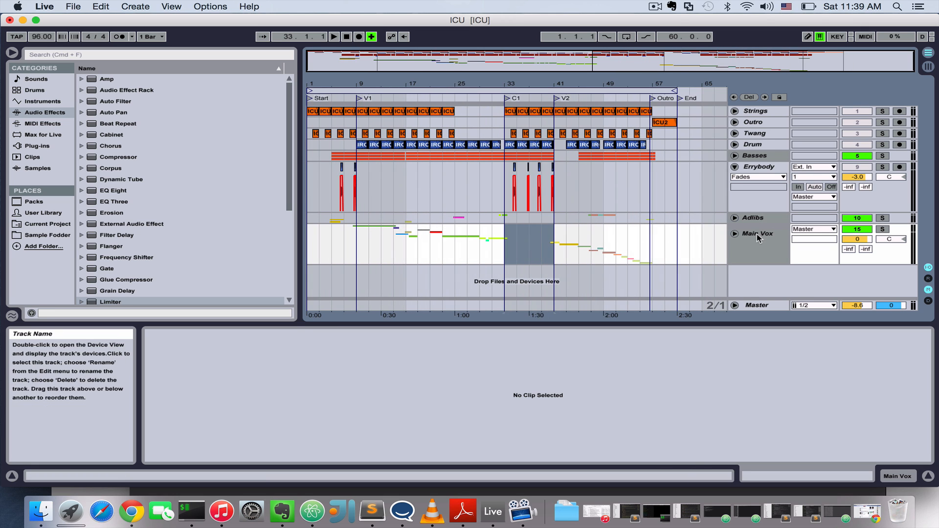
# Unfold the Main Vox group and look through its individual vocal tracks
pyautogui.click(735, 233)
pyautogui.scroll(-5, 747, 234)
pyautogui.scroll(-10, 748, 234)
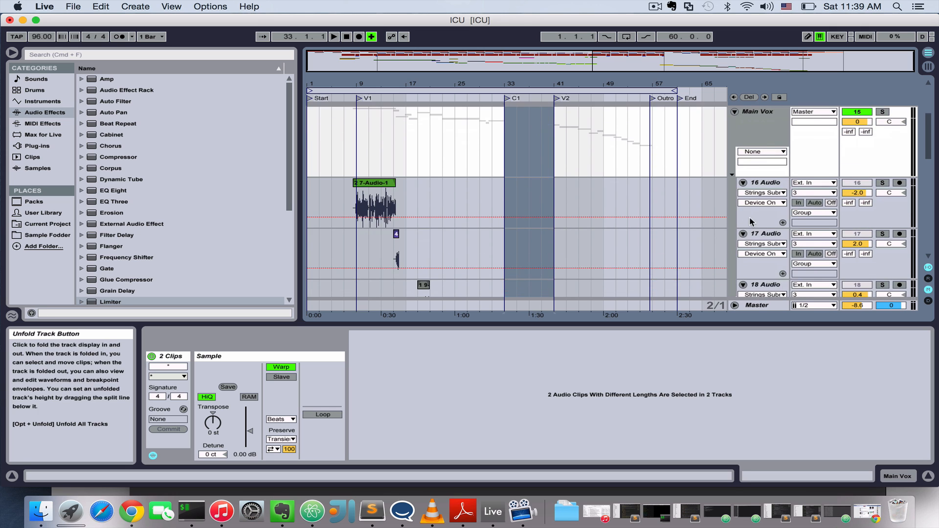
pyautogui.click(760, 185)
pyautogui.scroll(10, 749, 233)
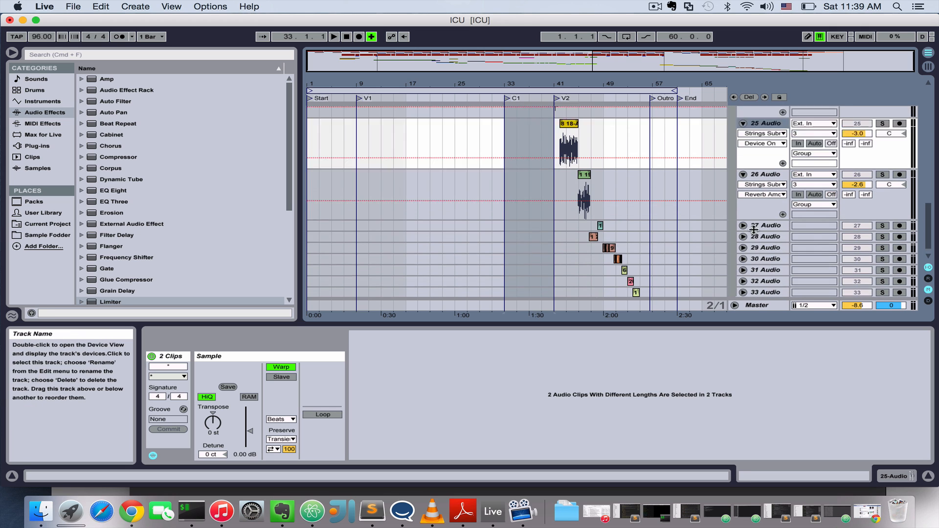
pyautogui.scroll(1, 750, 234)
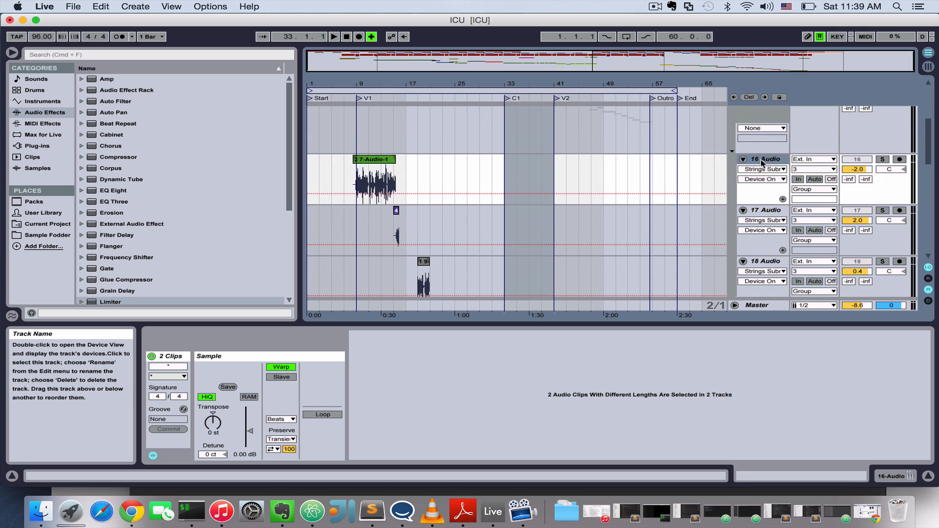
# Show the 16 Audio track's device chain with both Wide & Warm Master racks expanded and the first one switched on
pyautogui.click(761, 159)
pyautogui.click(765, 160)
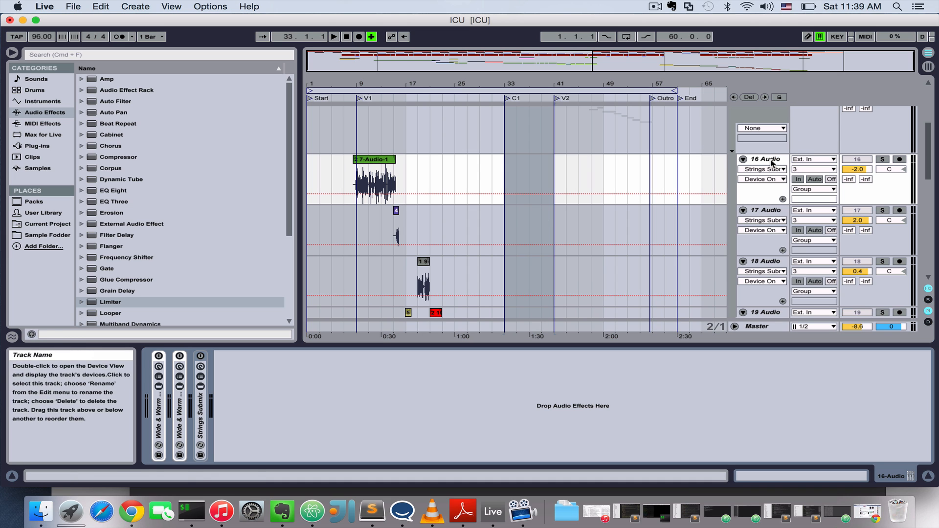
pyautogui.doubleClick(156, 409)
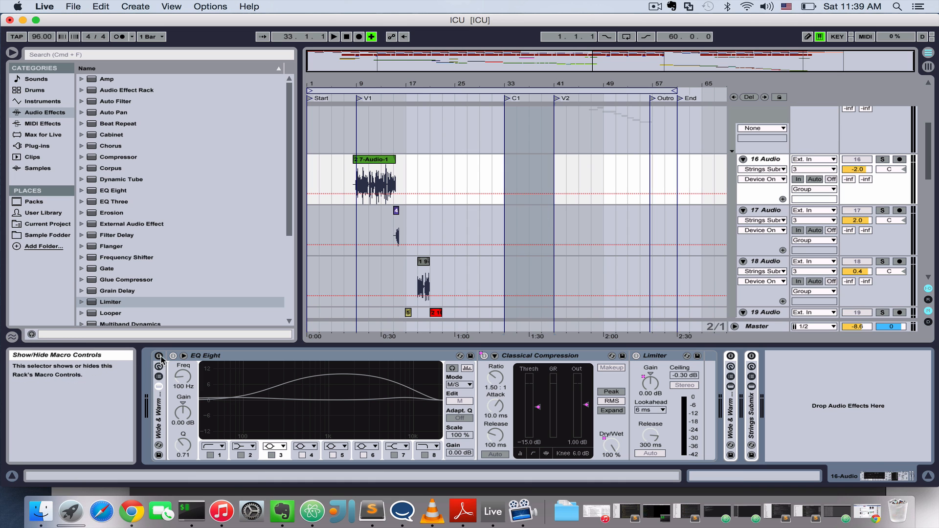
pyautogui.doubleClick(731, 412)
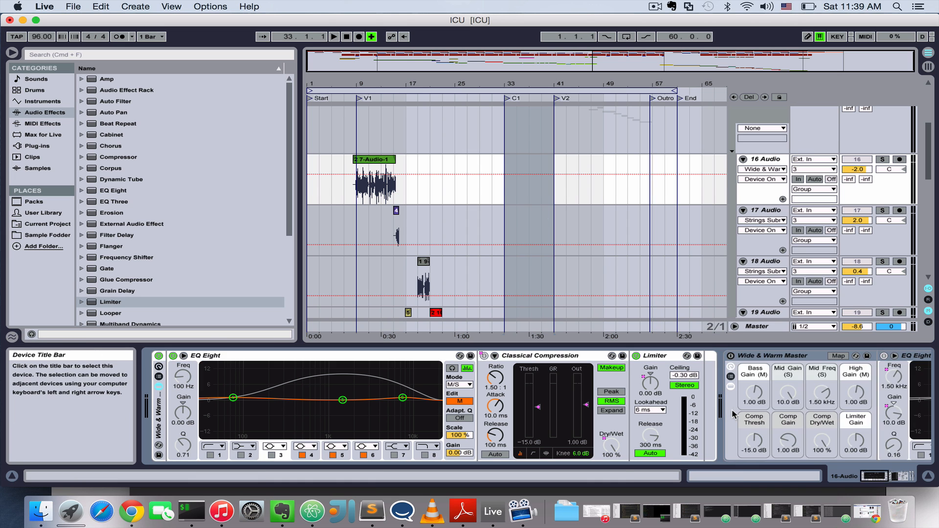
# Look through the Audio Effect Rack presets in the browser, including the Mixing & Mastering folder, and fold them away again
pyautogui.doubleClick(90, 90)
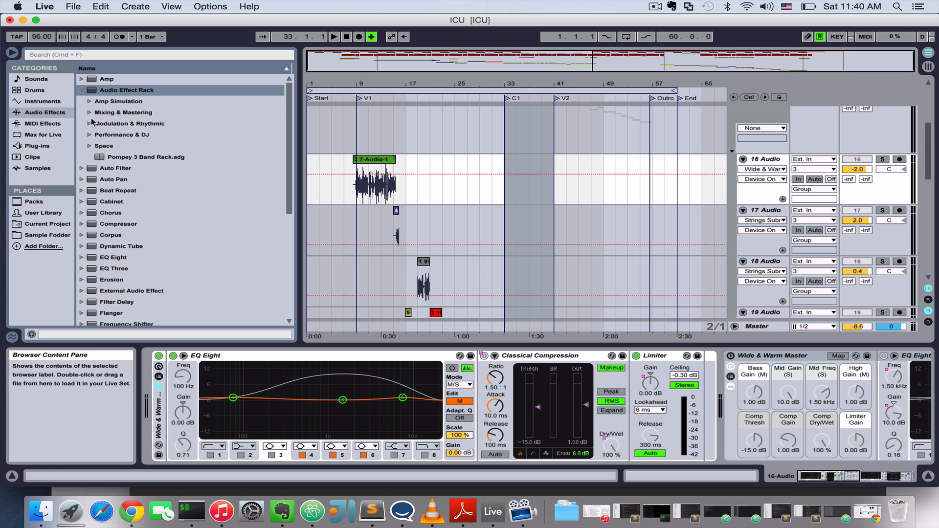
pyautogui.doubleClick(86, 114)
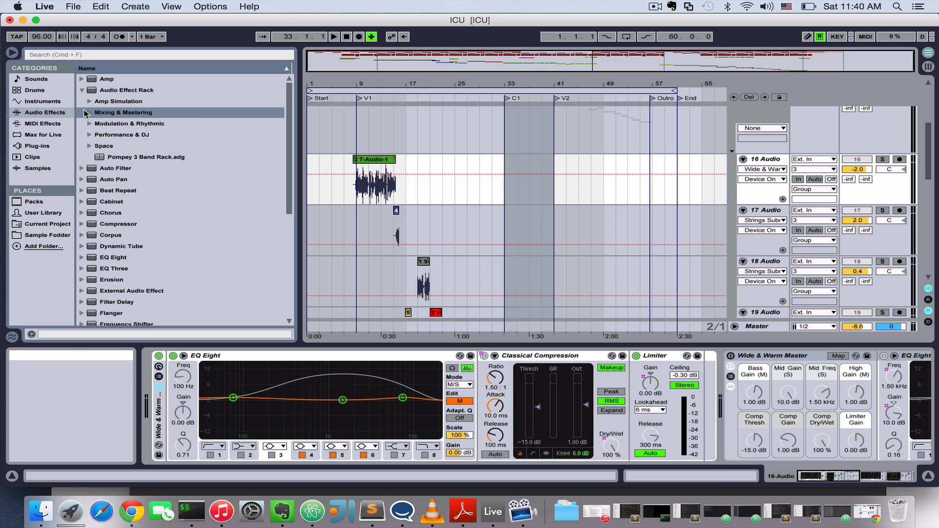
pyautogui.doubleClick(89, 111)
pyautogui.doubleClick(86, 92)
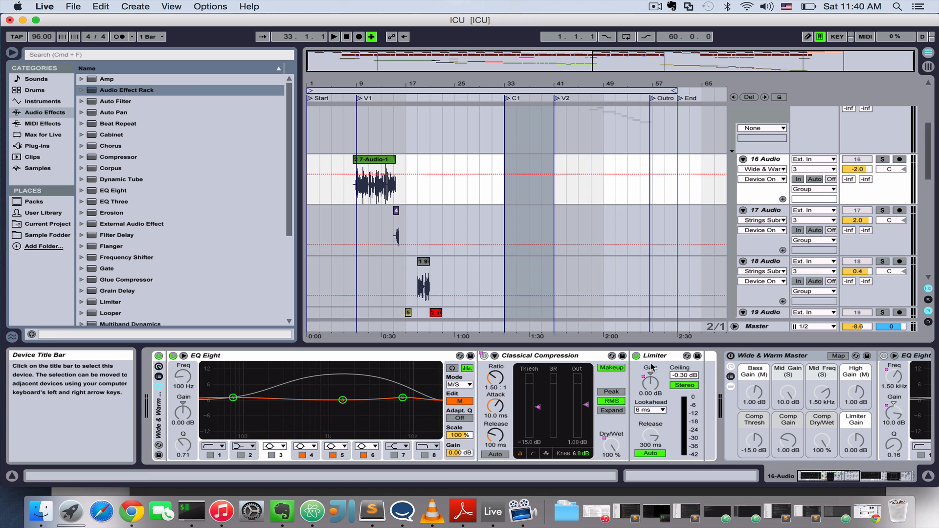
# Examine the whole 16 Audio device chain, from the first Wide & Warm Master rack to the Strings Submix reverb
pyautogui.click(158, 432)
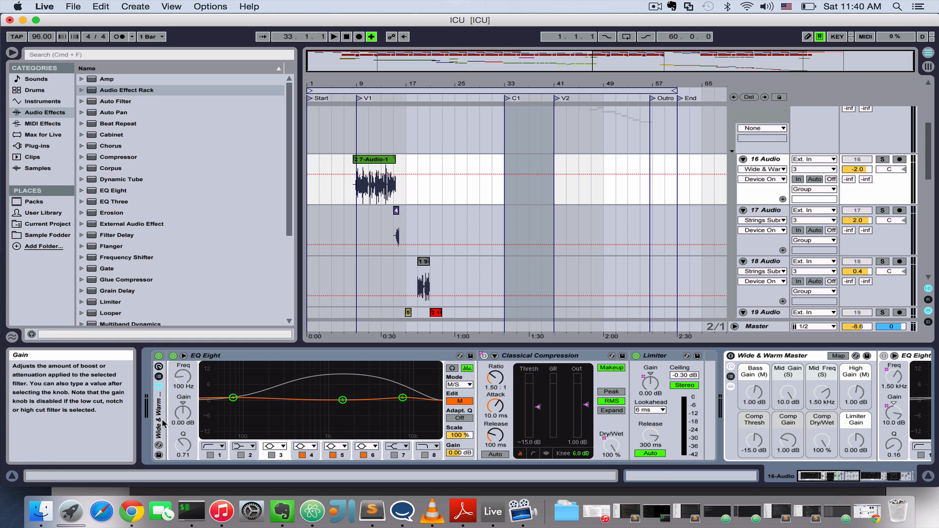
pyautogui.click(162, 424)
pyautogui.doubleClick(158, 435)
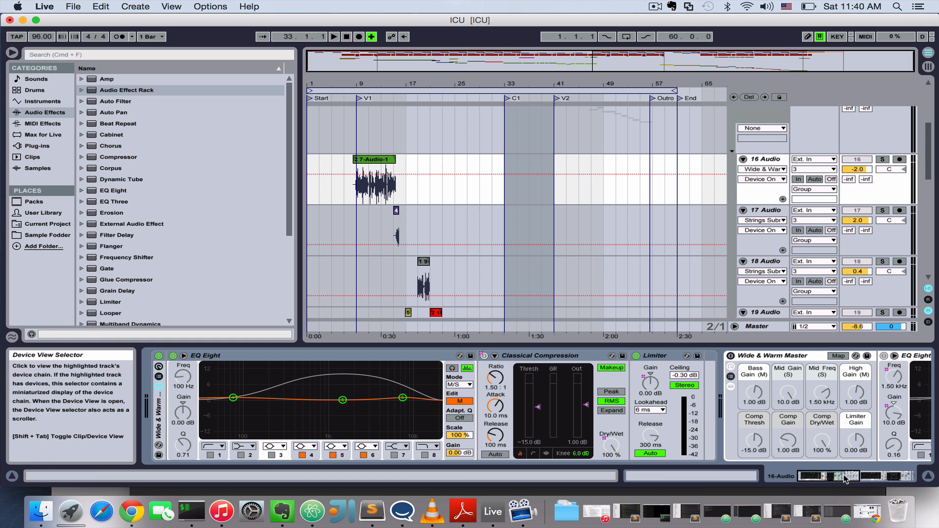
pyautogui.moveTo(836, 476); pyautogui.dragTo(880, 478)
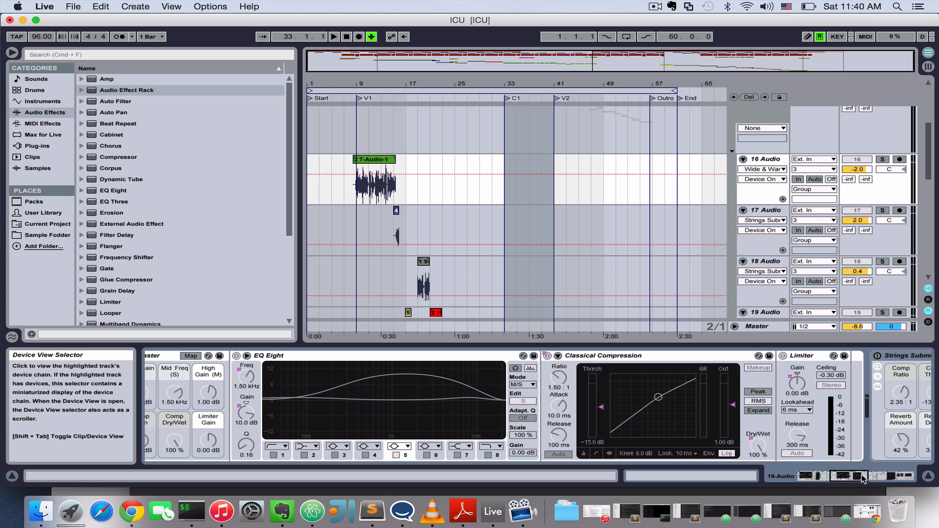
pyautogui.click(891, 478)
pyautogui.moveTo(891, 479); pyautogui.dragTo(805, 477)
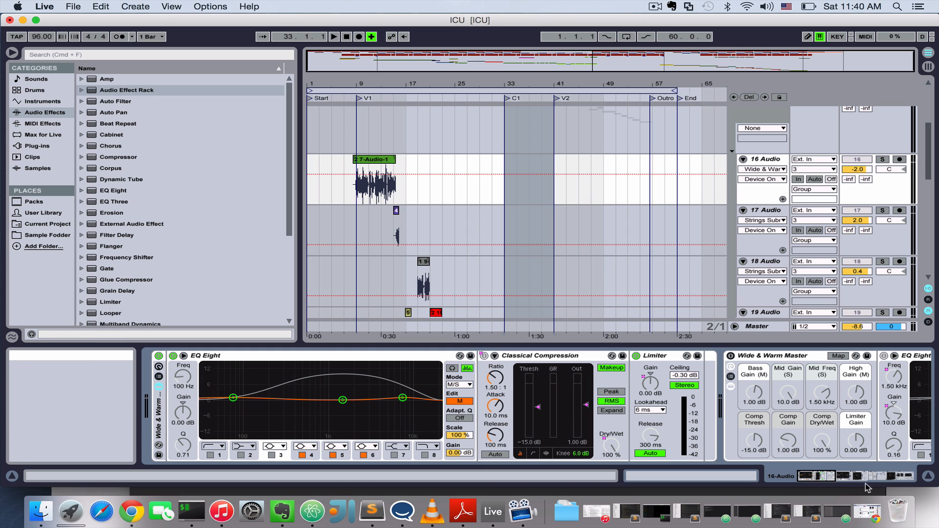
pyautogui.click(870, 477)
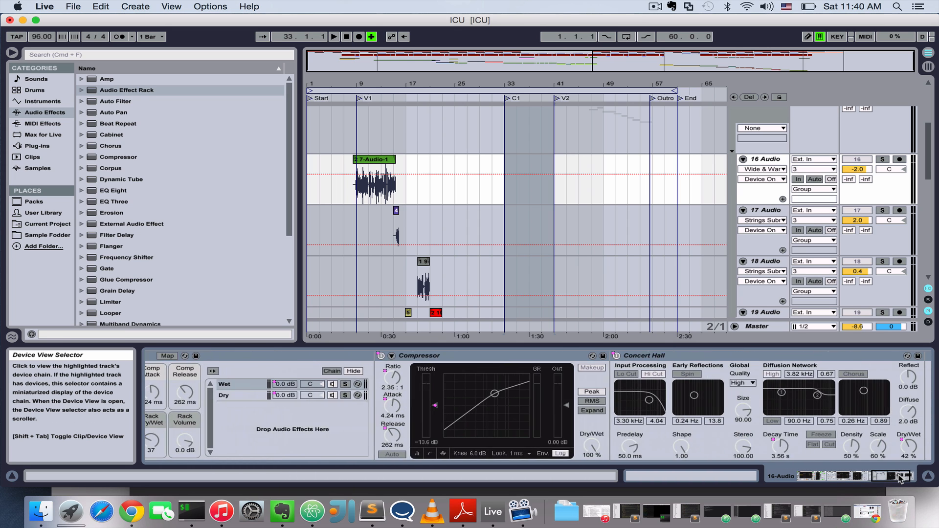
pyautogui.moveTo(872, 478); pyautogui.dragTo(825, 474)
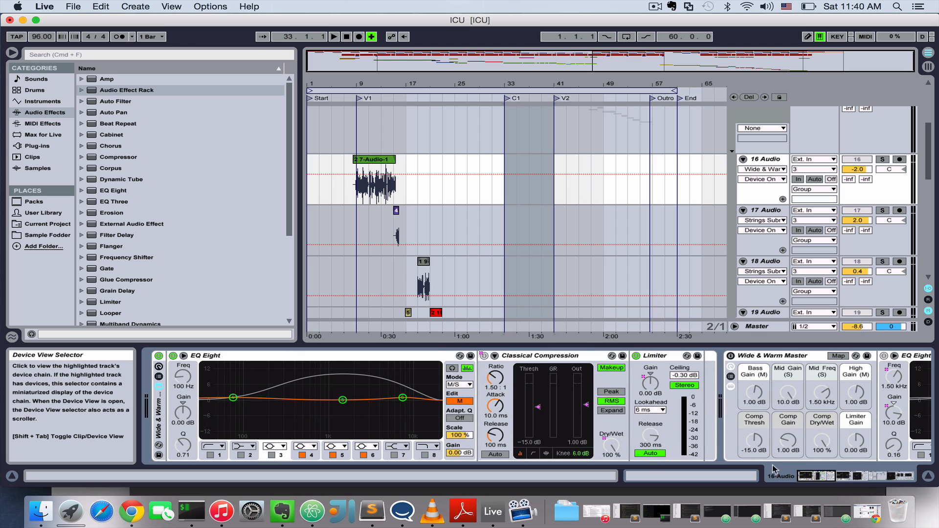
# Toggle the first Wide & Warm Master rack on 16 Audio, leaving it switched off
pyautogui.click(158, 356)
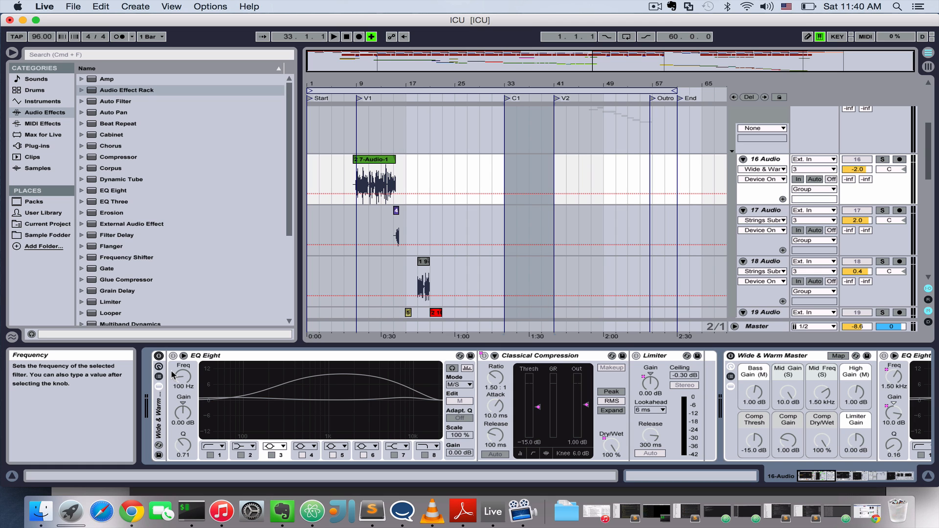
pyautogui.click(159, 356)
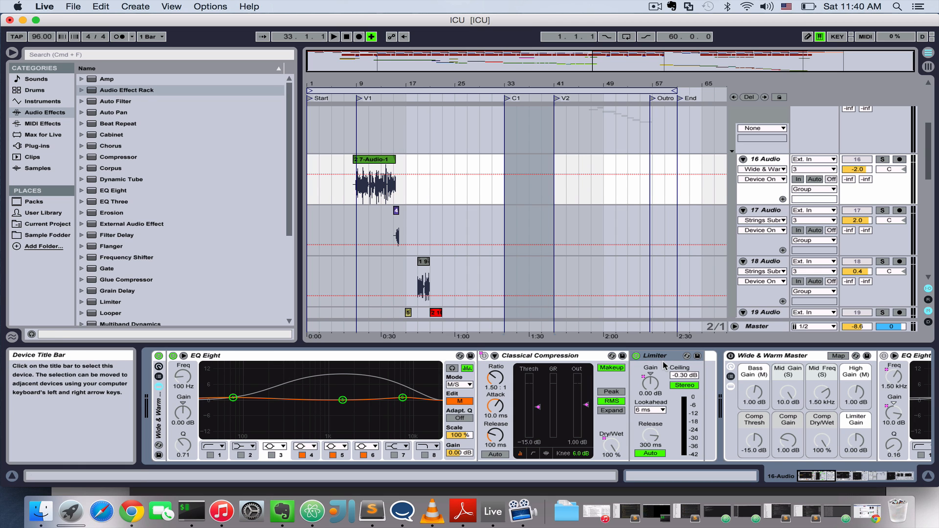
pyautogui.moveTo(830, 477); pyautogui.dragTo(787, 473)
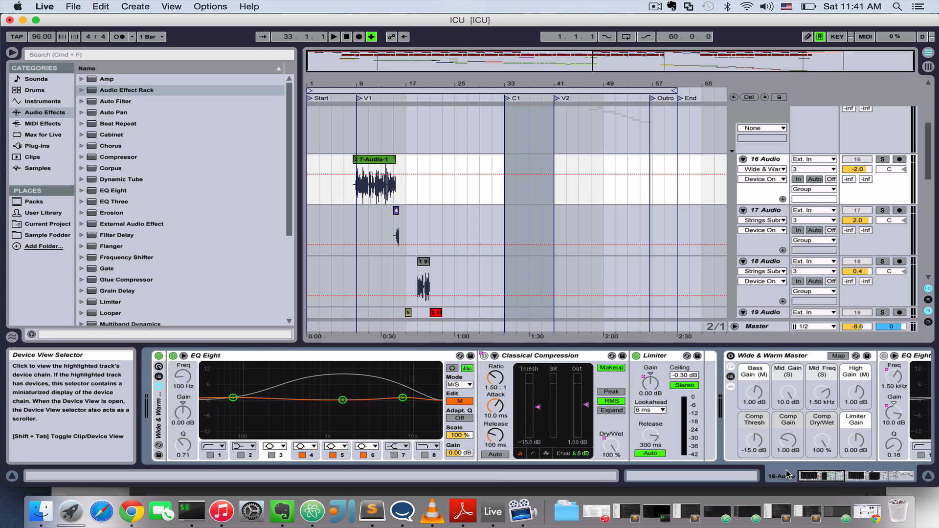
pyautogui.click(158, 356)
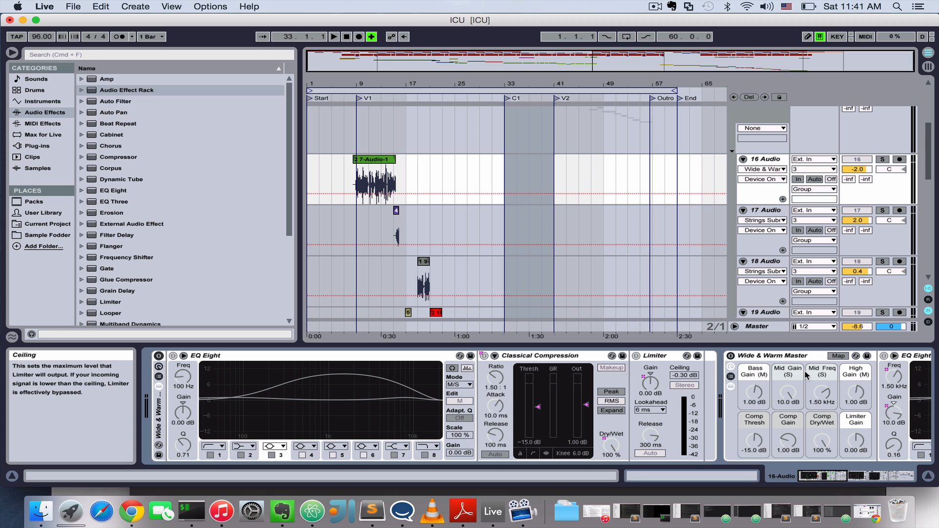
# Collapse the second Wide & Warm Master rack, the first rack's EQ Eight and the Strings Submix rack
pyautogui.doubleClick(787, 358)
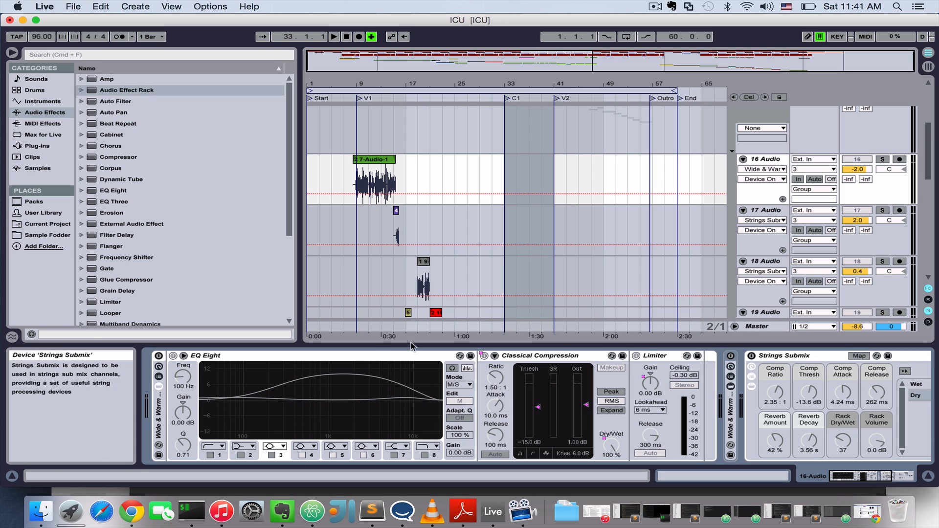
pyautogui.doubleClick(314, 356)
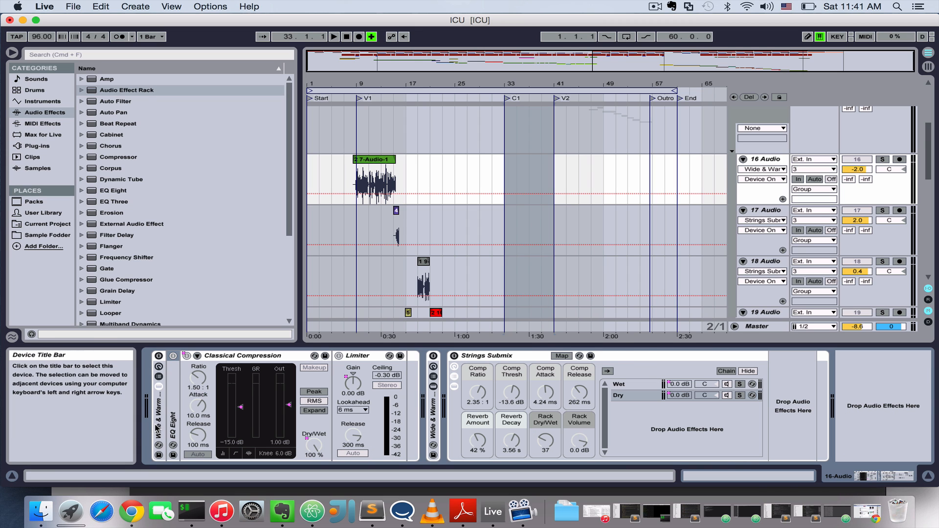
pyautogui.doubleClick(478, 355)
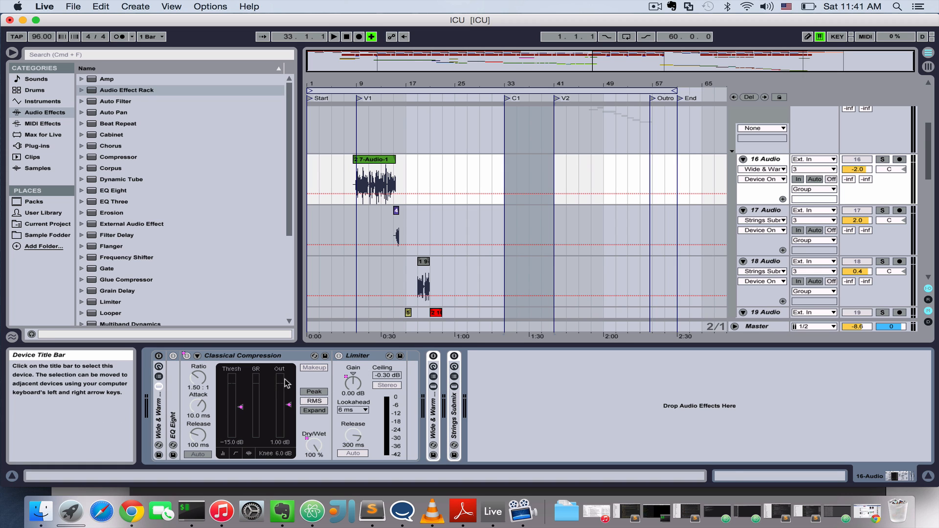
pyautogui.doubleClick(154, 409)
pyautogui.doubleClick(154, 409)
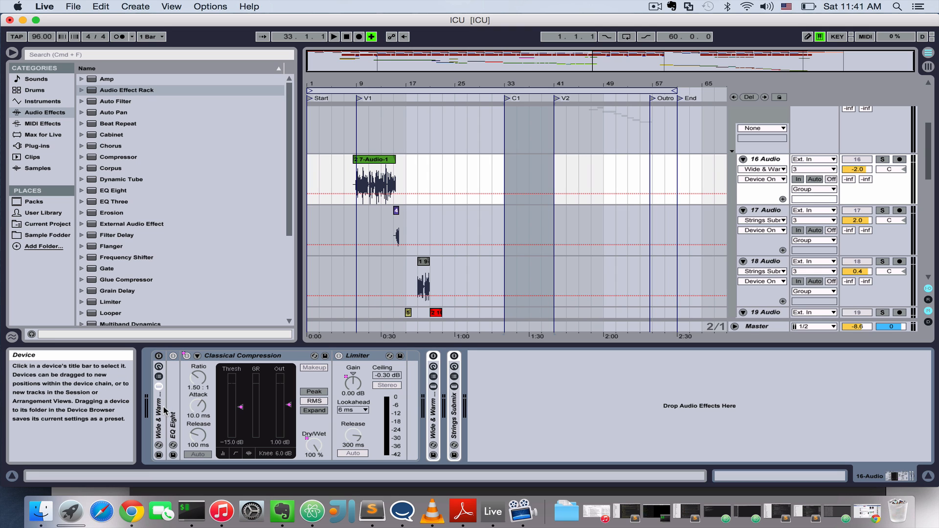
pyautogui.click(219, 356)
pyautogui.click(231, 410)
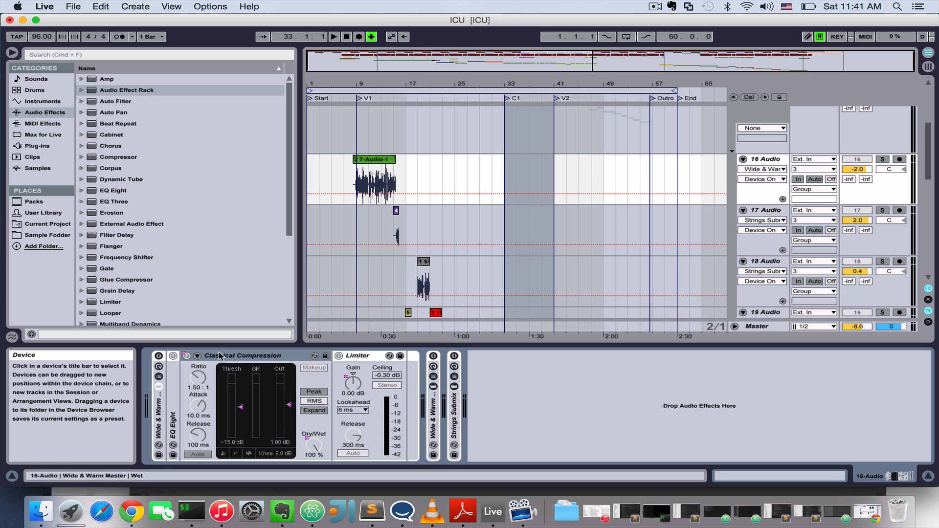
pyautogui.click(163, 411)
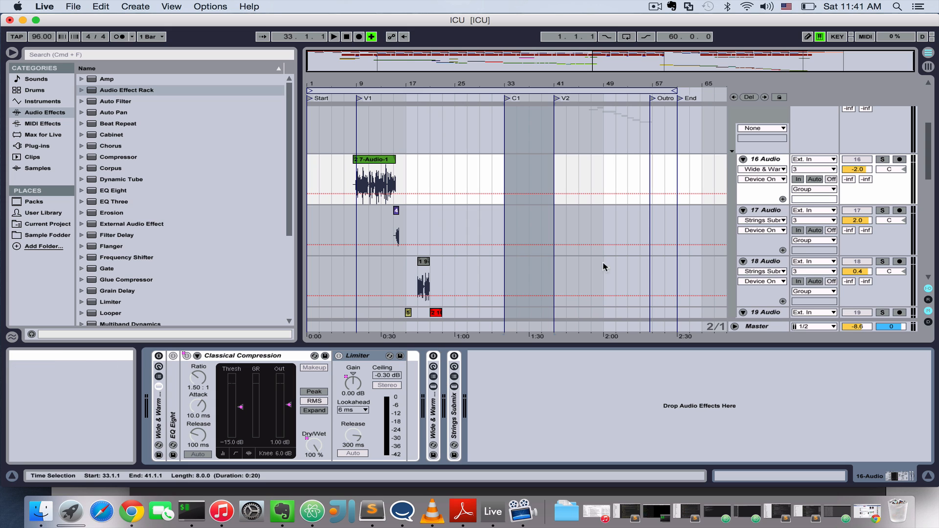
# Collapse the first Wide & Warm Master rack on 16 Audio
pyautogui.moveTo(403, 61)
pyautogui.mouseDown()
pyautogui.moveTo(403, 78)
pyautogui.moveTo(391, 75)
pyautogui.mouseUp()
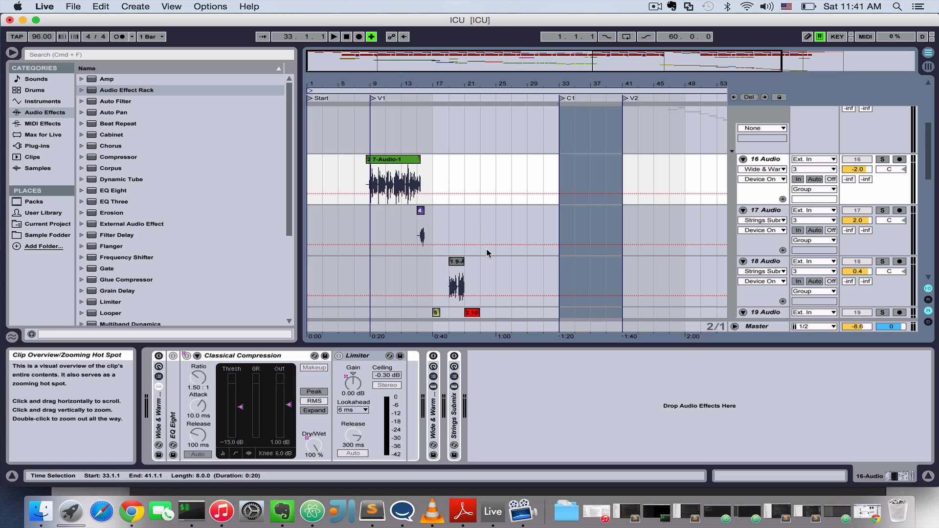
pyautogui.doubleClick(158, 411)
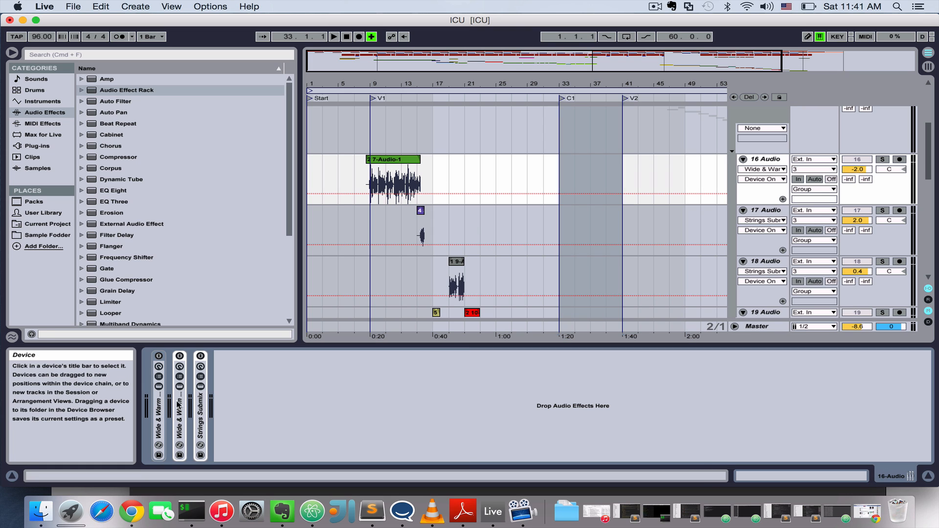
# Loop bar 12 of the 16 Audio clip in the V1 section and start playback just ahead of the loop
pyautogui.moveTo(407, 61); pyautogui.dragTo(509, 215)
pyautogui.moveTo(460, 175); pyautogui.dragTo(483, 176)
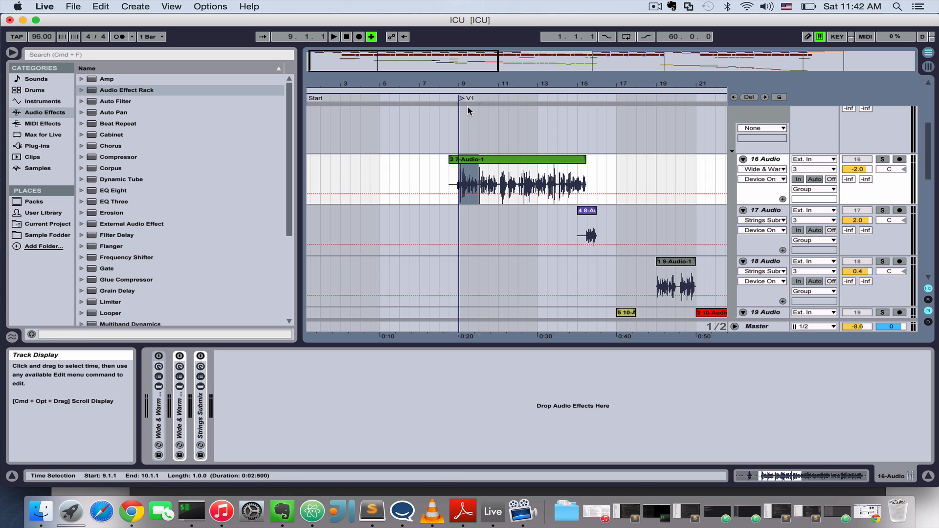
pyautogui.moveTo(448, 61); pyautogui.dragTo(448, 69)
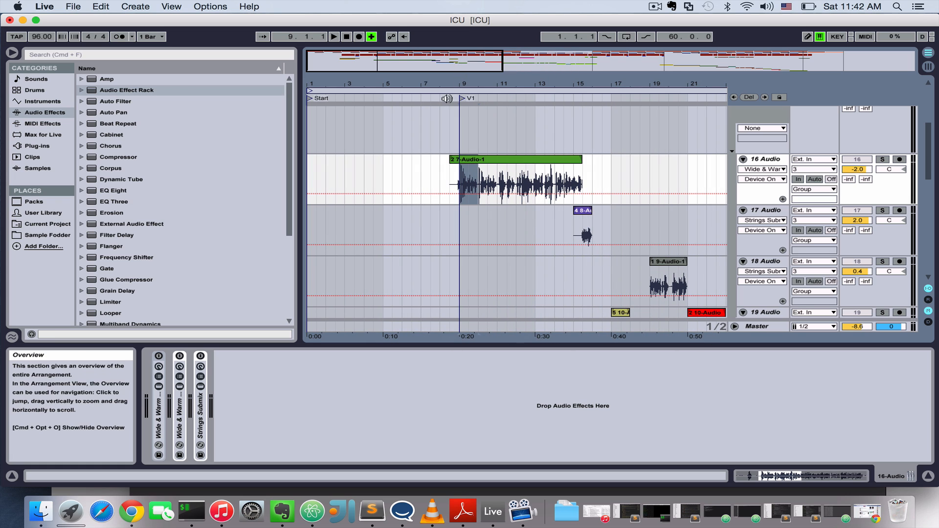
pyautogui.click(462, 101)
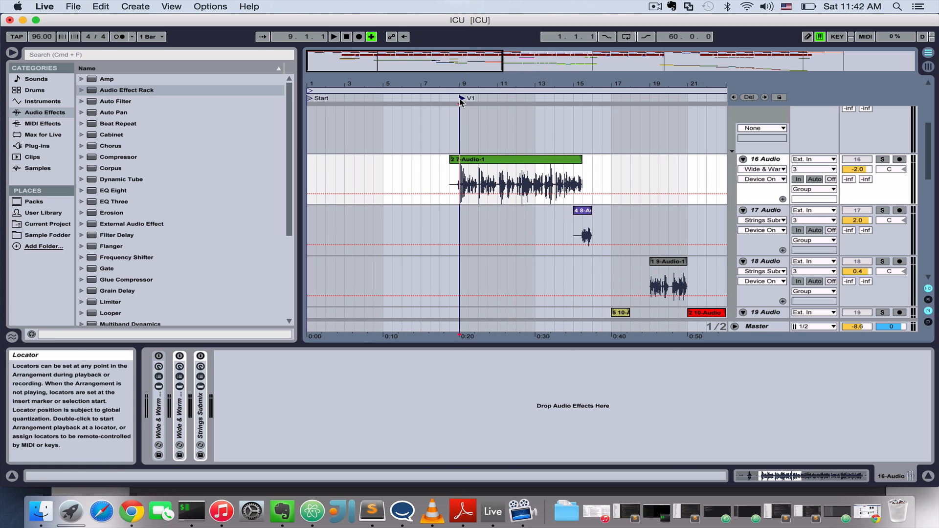
pyautogui.moveTo(461, 177); pyautogui.dragTo(532, 172)
pyautogui.rightClick(467, 172)
pyautogui.click(470, 167)
pyautogui.click(528, 172)
pyautogui.rightClick(525, 172)
pyautogui.click(555, 278)
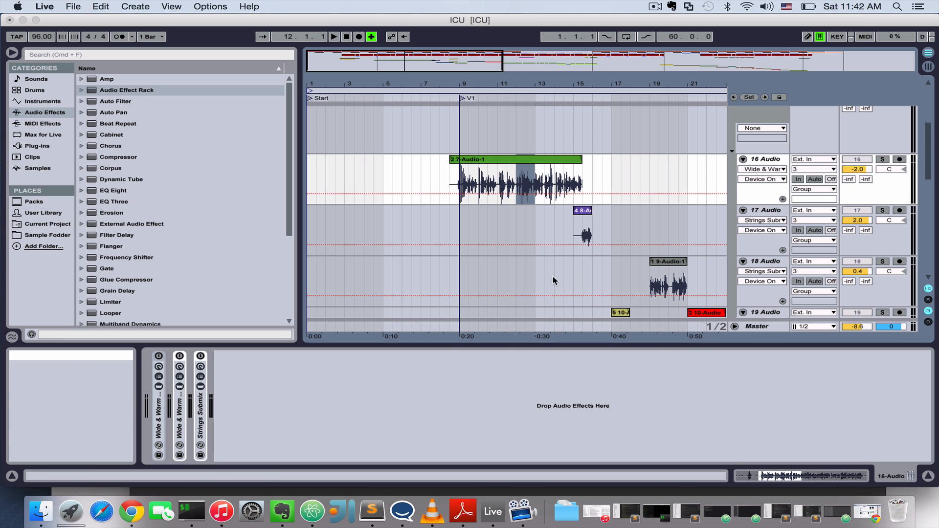
pyautogui.click(507, 97)
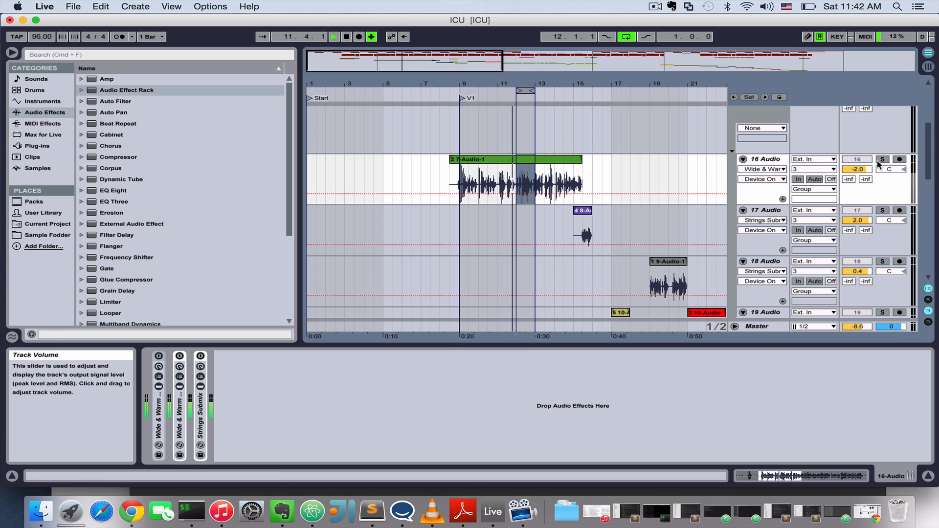
# Solo the Main Vox group during playback
pyautogui.scroll(5, 870, 185)
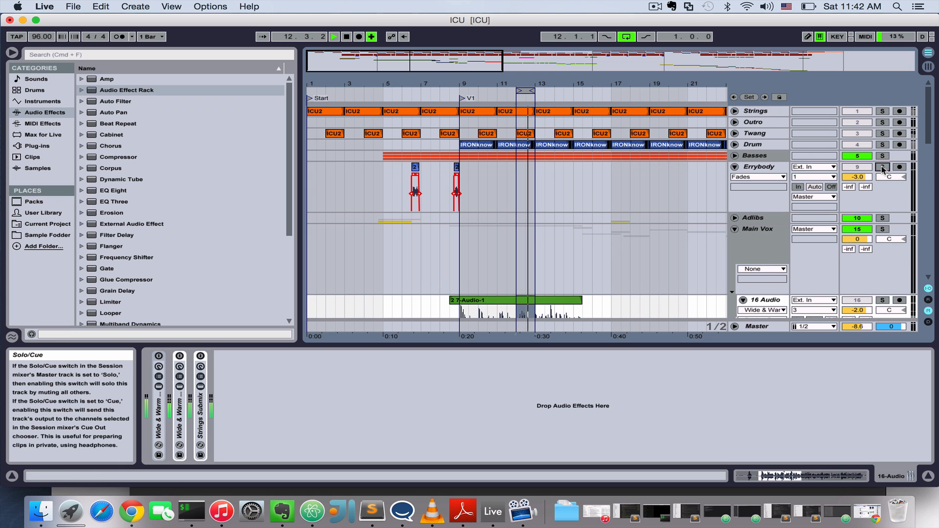
pyautogui.scroll(-3, 869, 187)
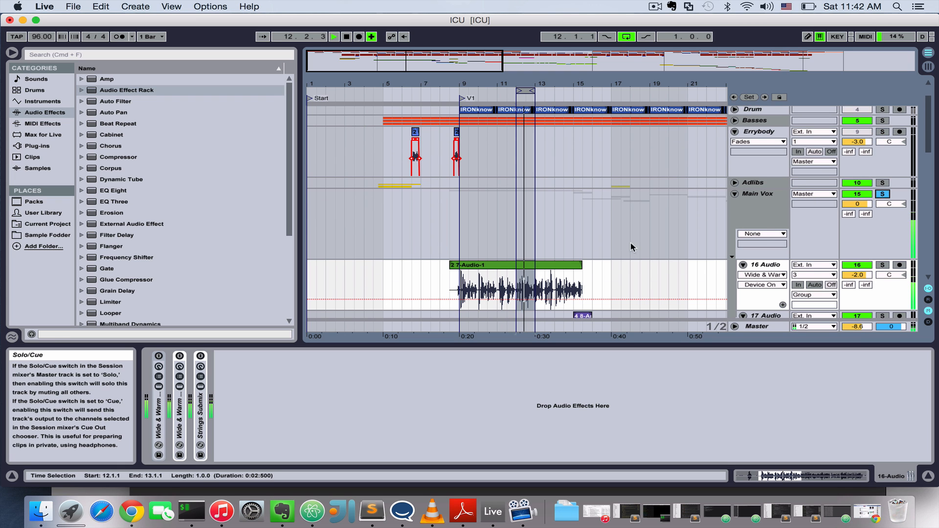
pyautogui.scroll(-7, 676, 251)
# Move the loop to start at bar 13 with a two-bar length, and set the 16 Audio track volume to -3.4 dB
pyautogui.moveTo(525, 90); pyautogui.dragTo(544, 91)
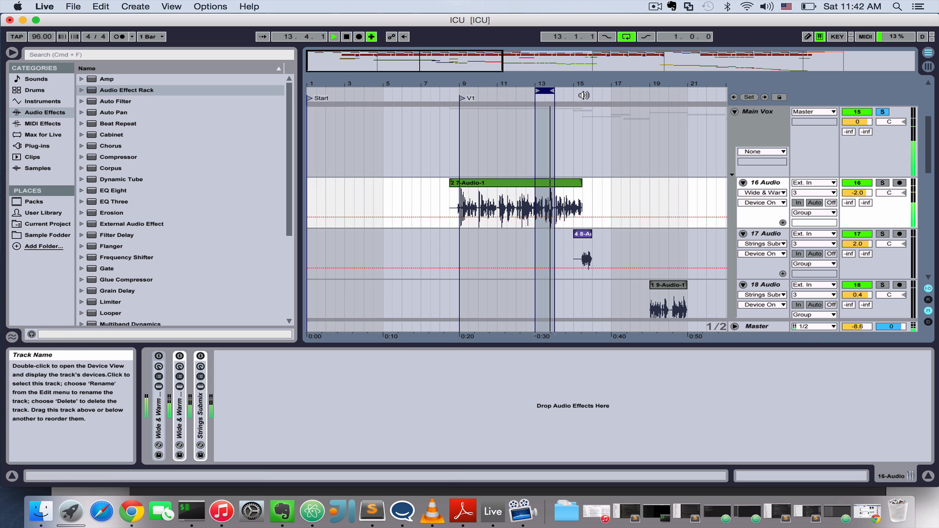
pyautogui.moveTo(554, 90); pyautogui.dragTo(572, 89)
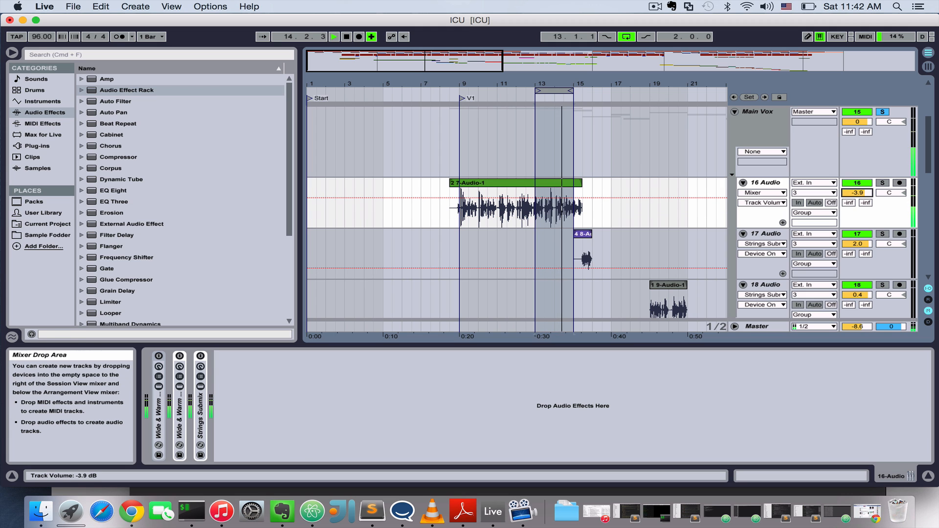
pyautogui.scroll(1, 857, 191)
pyautogui.press('space')
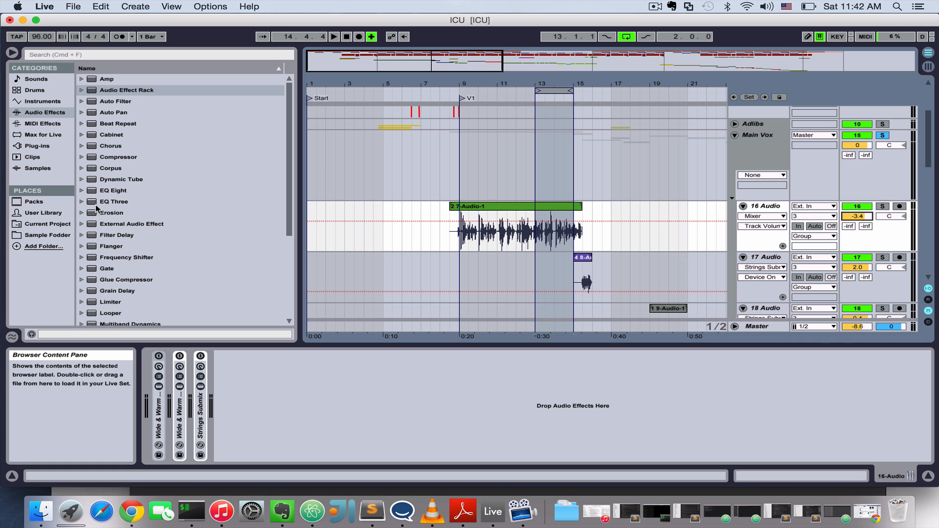
# Add a Gate, EQ Eight, Compressor and Limiter, in that order, to the end of the 16 Audio device chain
pyautogui.doubleClick(100, 268)
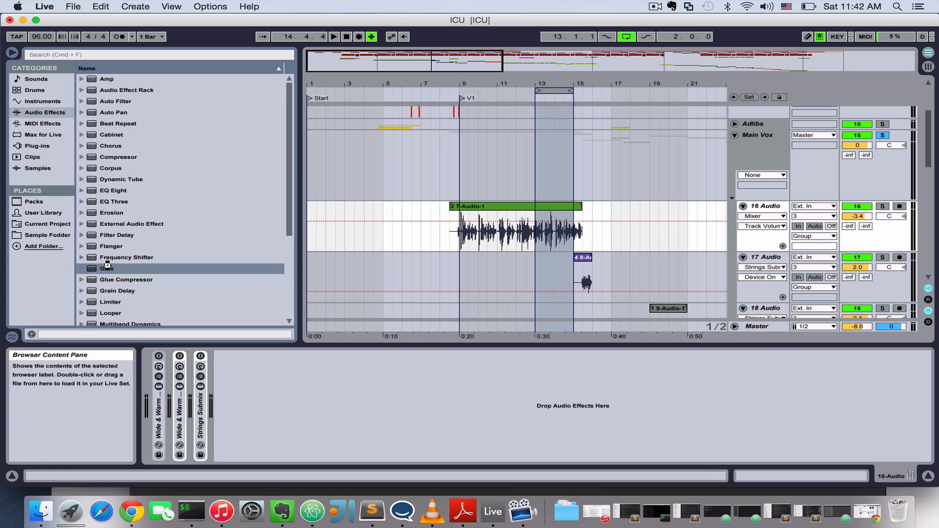
pyautogui.doubleClick(113, 190)
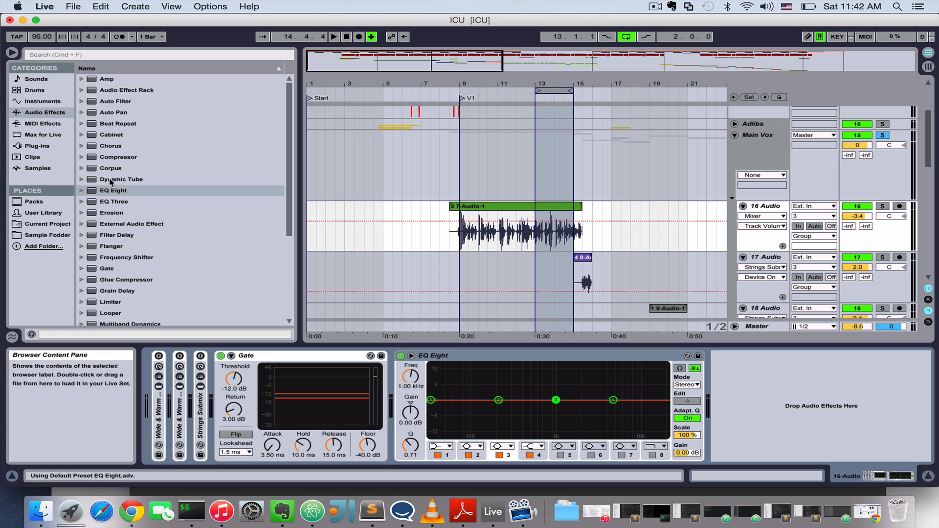
pyautogui.scroll(-1, 115, 149)
pyautogui.doubleClick(102, 146)
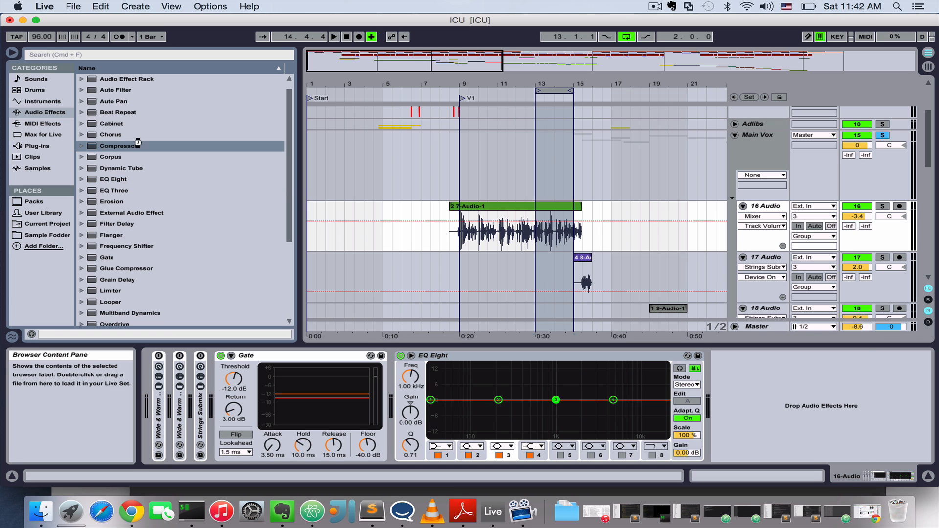
pyautogui.scroll(-2, 117, 268)
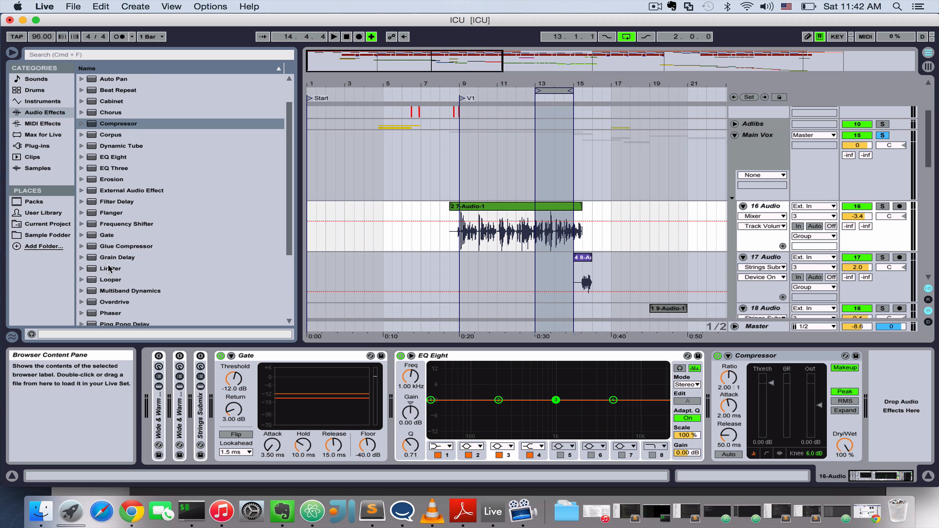
pyautogui.doubleClick(108, 268)
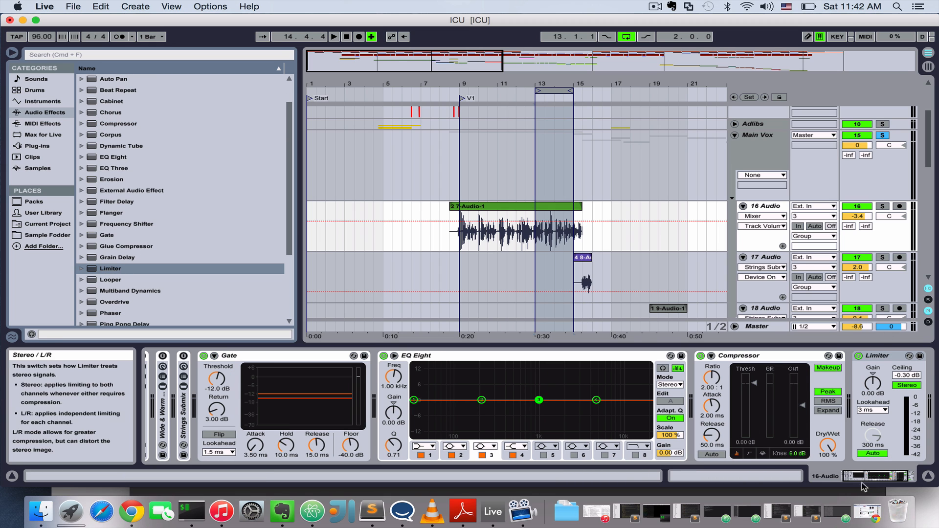
pyautogui.moveTo(872, 478); pyautogui.dragTo(890, 478)
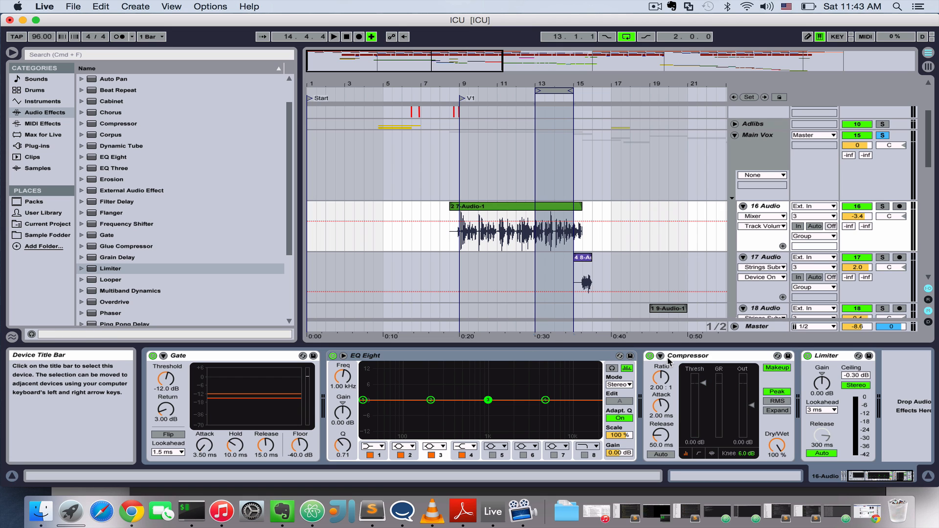
# Turn off Makeup gain on the new Compressor
pyautogui.click(536, 356)
pyautogui.click(684, 358)
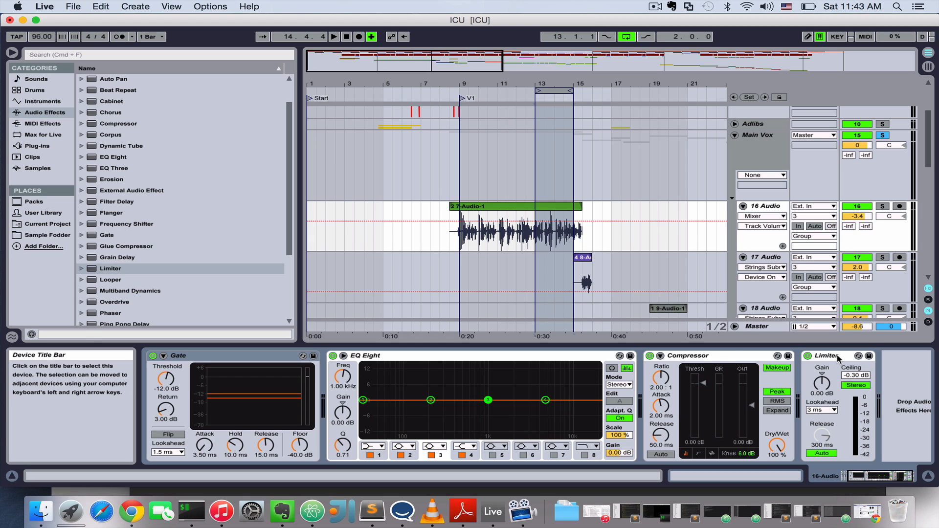
pyautogui.click(700, 358)
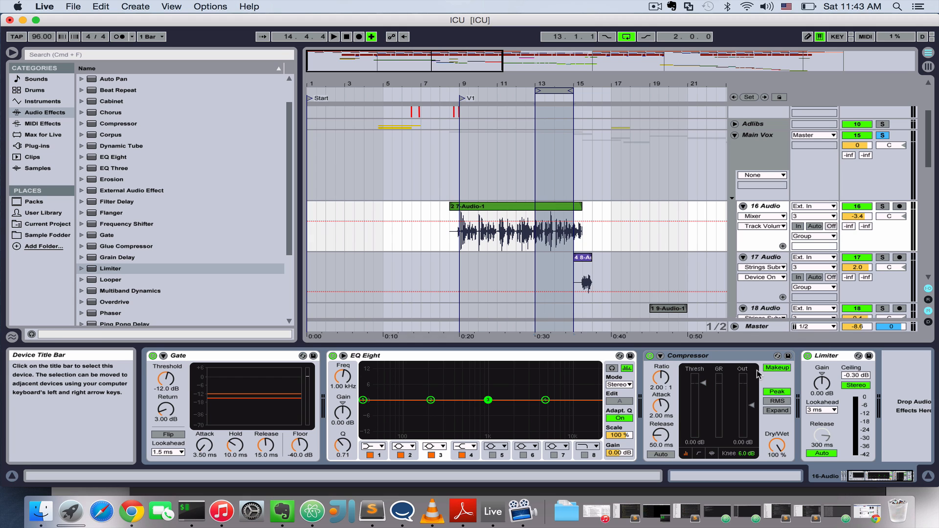
pyautogui.click(776, 368)
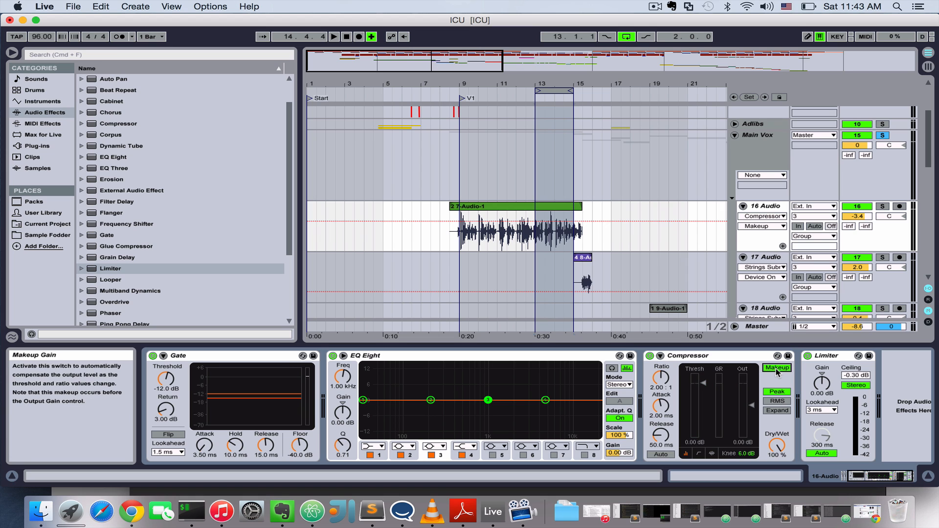
pyautogui.click(748, 357)
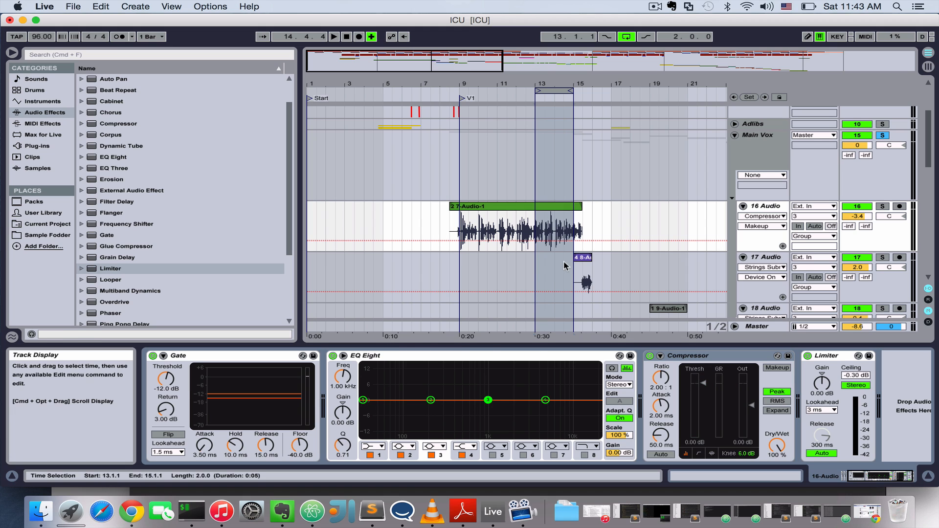
# Lower the Gate's threshold to -22.8 dB, keeping Flip off
pyautogui.click(233, 360)
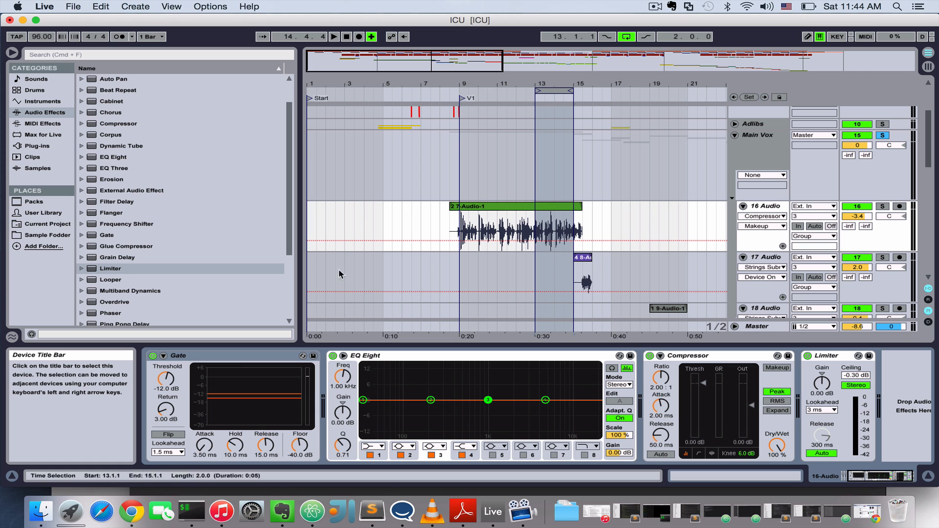
pyautogui.press('z')
pyautogui.click(595, 226)
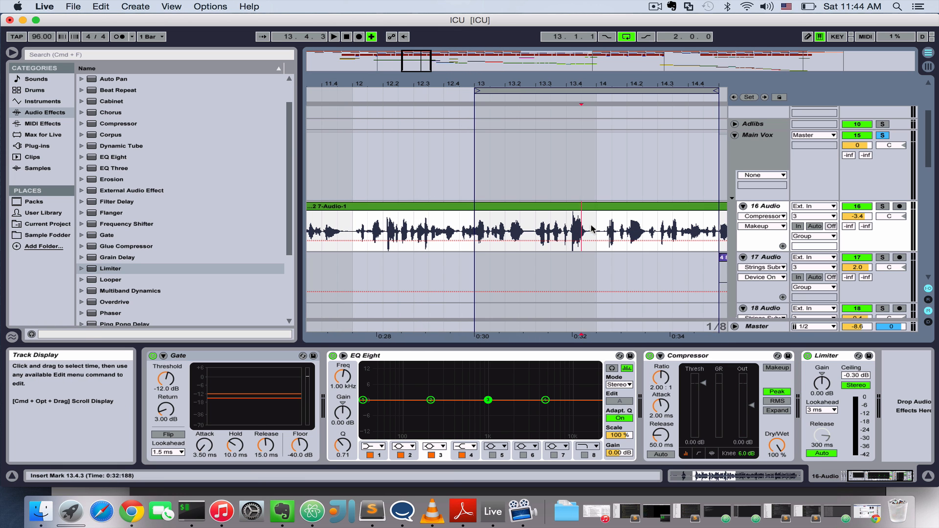
pyautogui.moveTo(415, 61)
pyautogui.mouseDown()
pyautogui.moveTo(414, 38)
pyautogui.moveTo(404, 38)
pyautogui.moveTo(406, 75)
pyautogui.moveTo(419, 53)
pyautogui.moveTo(424, 74)
pyautogui.moveTo(434, 69)
pyautogui.mouseUp()
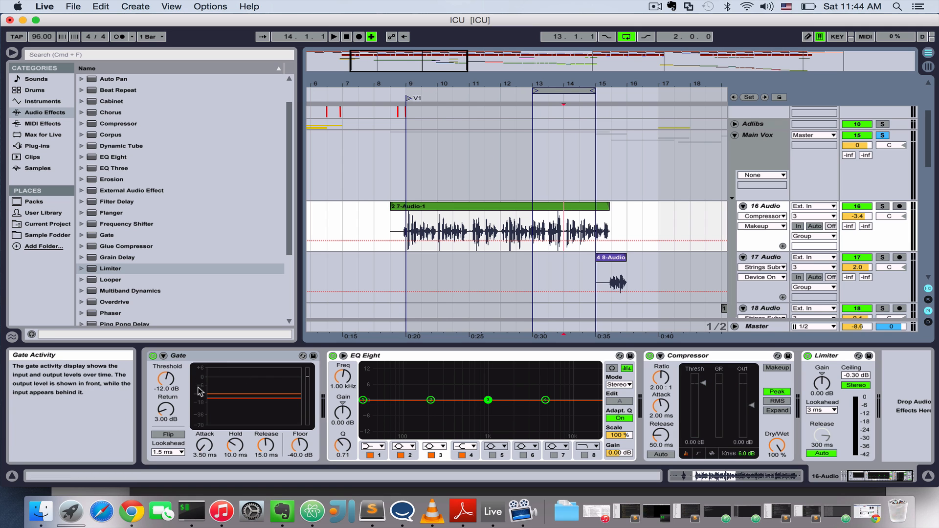
pyautogui.click(169, 435)
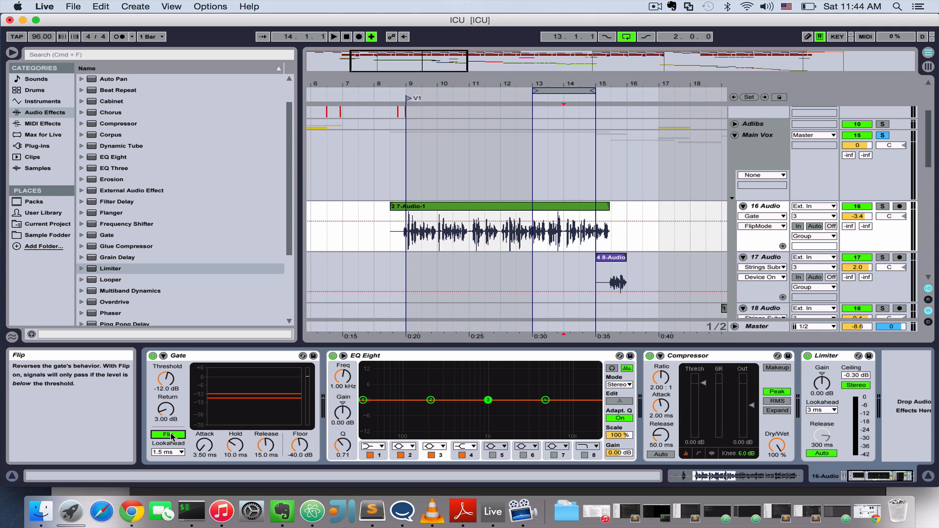
pyautogui.click(173, 436)
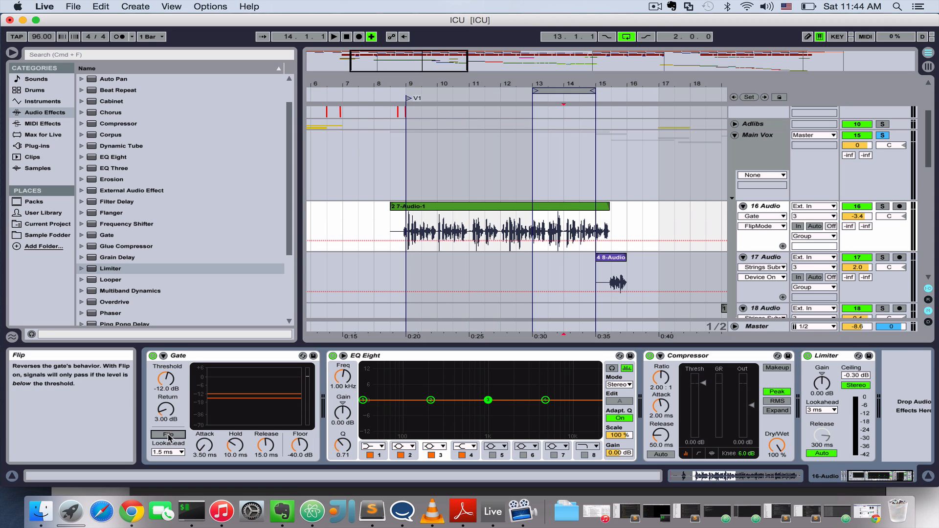
pyautogui.moveTo(173, 384); pyautogui.dragTo(174, 402)
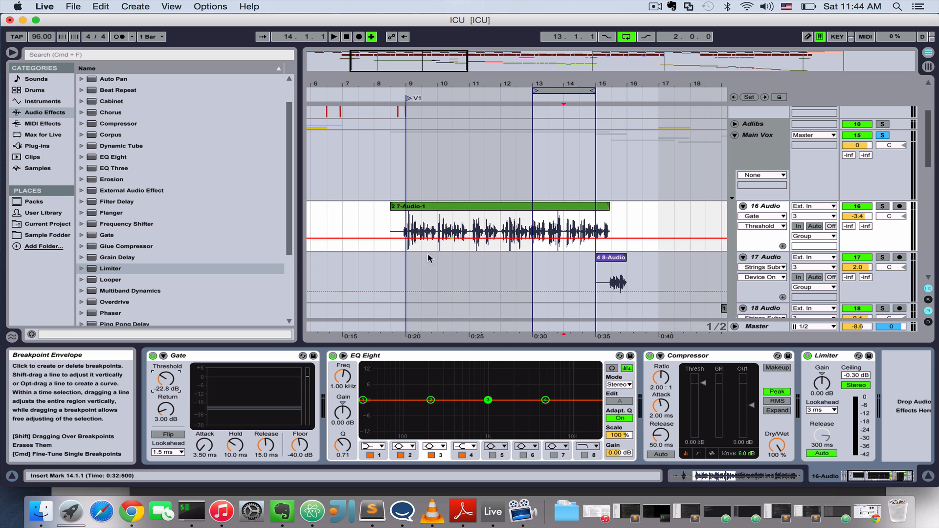
pyautogui.click(168, 434)
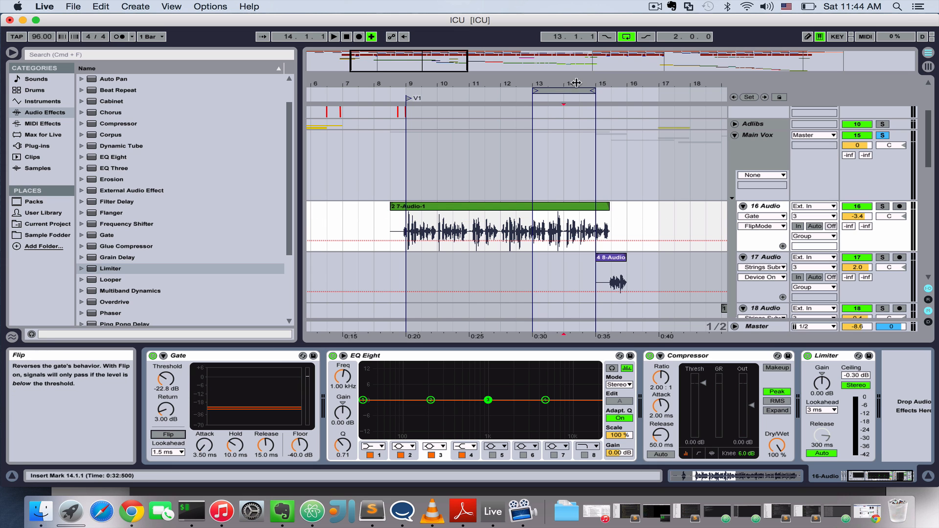
# Play the looped vocal section and turn on Flip in the Gate
pyautogui.click(531, 99)
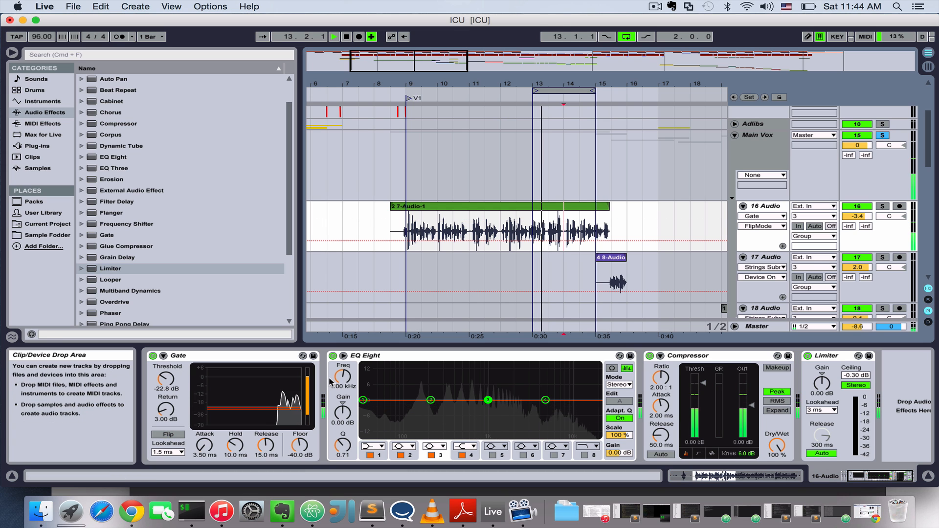
pyautogui.click(168, 434)
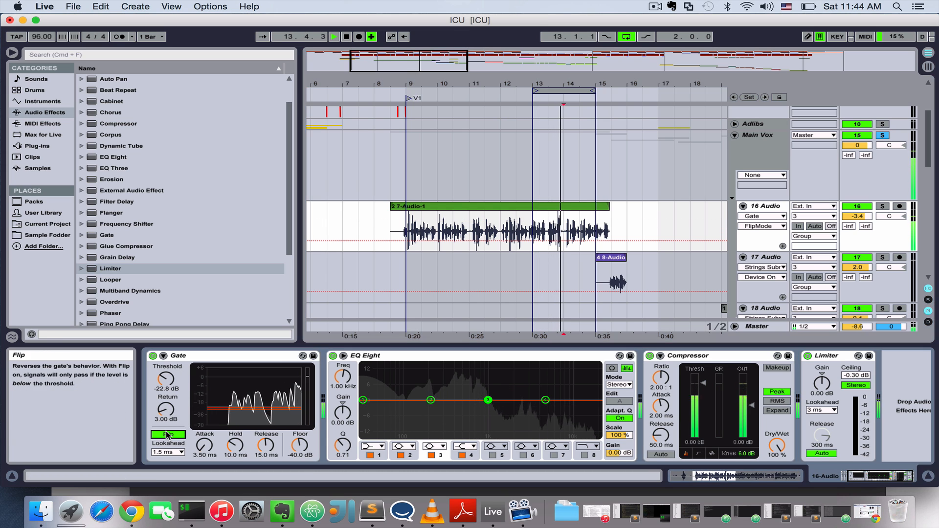
# Set the Gate's threshold to -29.2 dB and its attack to 2.40 ms while the loop plays
pyautogui.click(165, 379)
pyautogui.moveTo(166, 379); pyautogui.dragTo(166, 392)
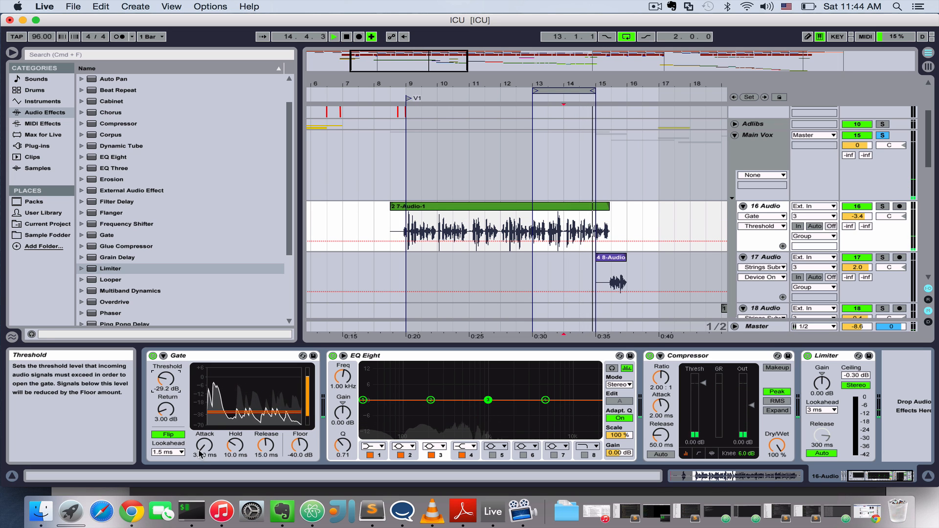
pyautogui.moveTo(204, 445); pyautogui.dragTo(204, 449)
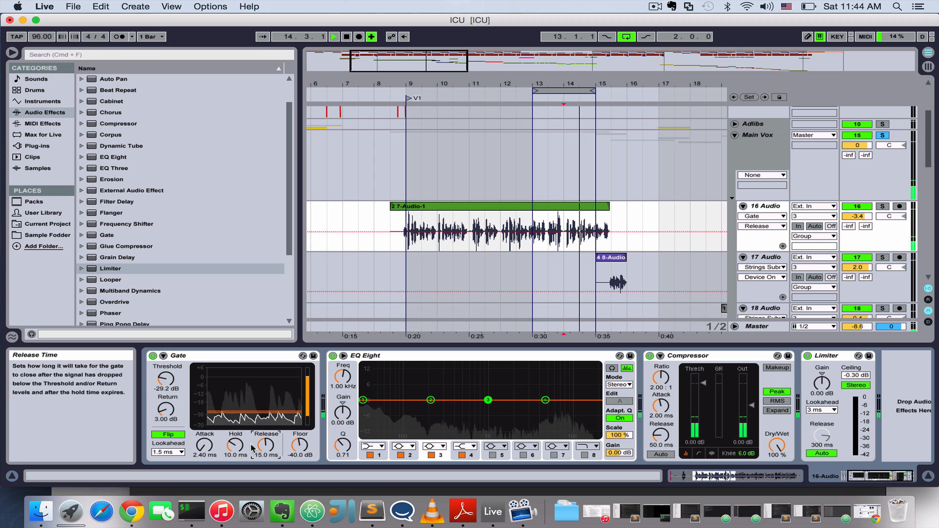
# Lower the Gate's threshold to -37.6 dB and its floor to -inf dB
pyautogui.click(166, 379)
pyautogui.moveTo(166, 379)
pyautogui.mouseDown()
pyautogui.moveTo(166, 403)
pyautogui.moveTo(166, 395)
pyautogui.mouseUp()
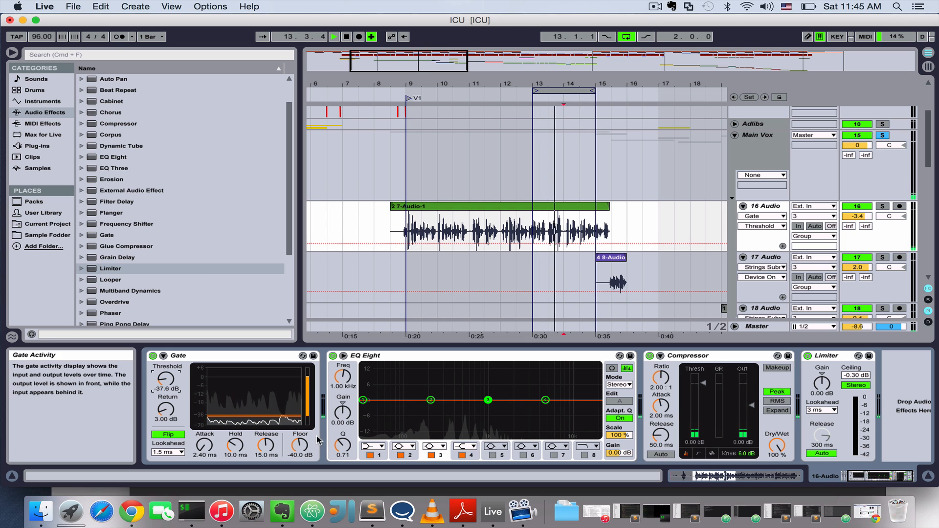
pyautogui.moveTo(299, 445); pyautogui.dragTo(300, 467)
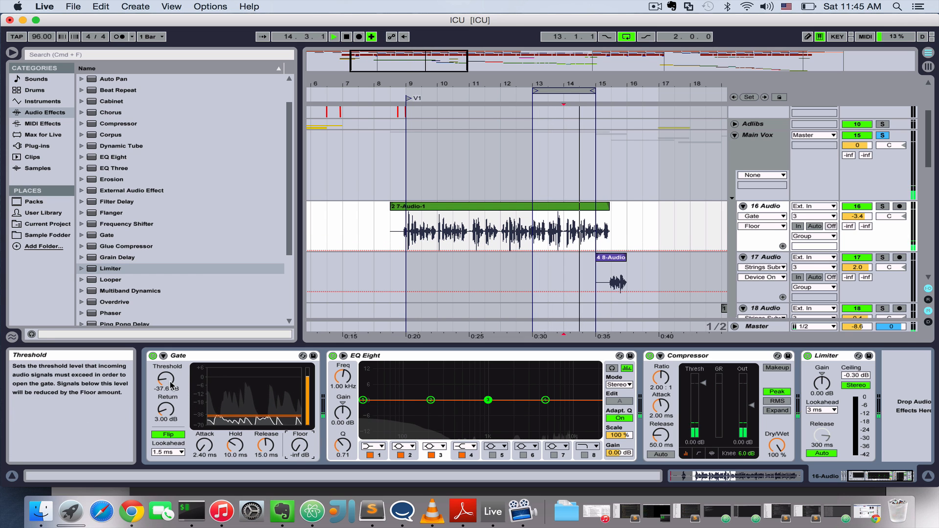
# Set the Gate's threshold to -38.7 dB, attack to 1.21 ms and floor to -51.2 dB, with Flip off
pyautogui.moveTo(166, 379)
pyautogui.mouseDown()
pyautogui.moveTo(166, 361)
pyautogui.moveTo(165, 380)
pyautogui.mouseUp()
pyautogui.click(166, 408)
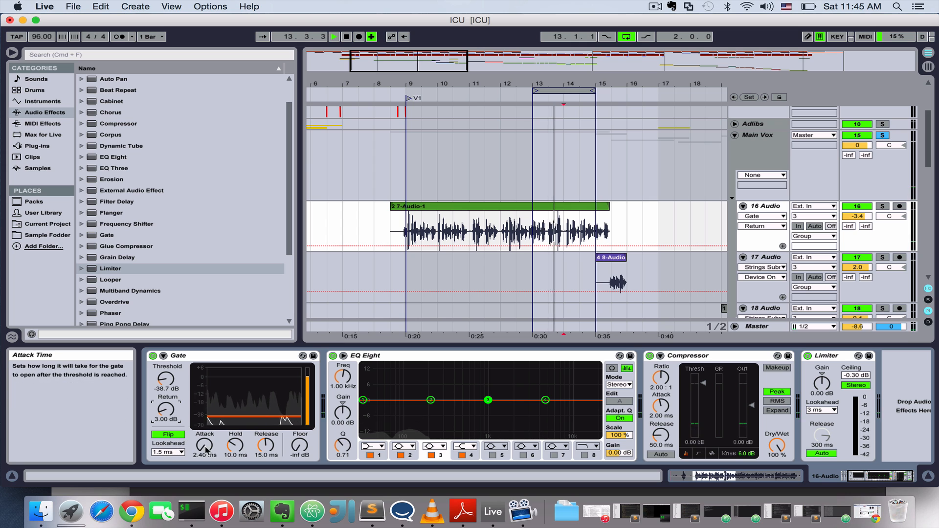
pyautogui.moveTo(205, 445); pyautogui.dragTo(204, 451)
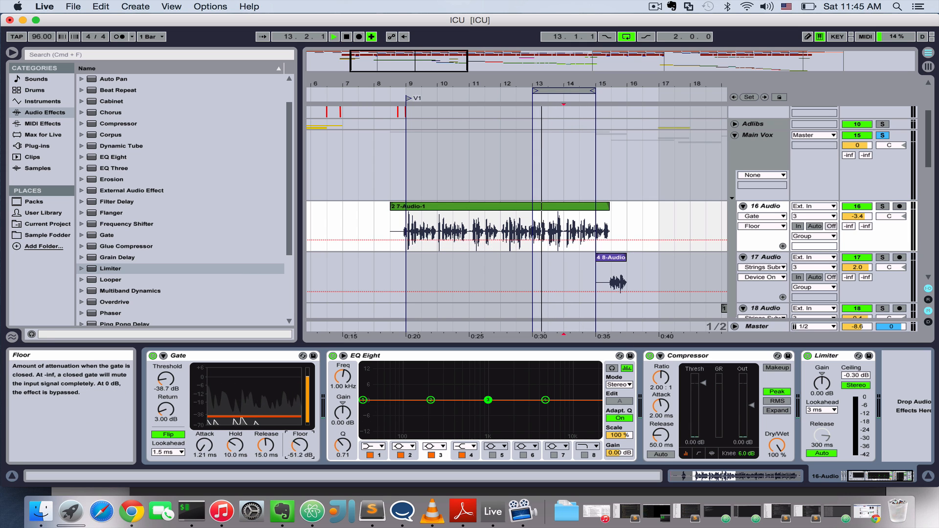
pyautogui.moveTo(299, 449); pyautogui.dragTo(299, 442)
pyautogui.click(167, 434)
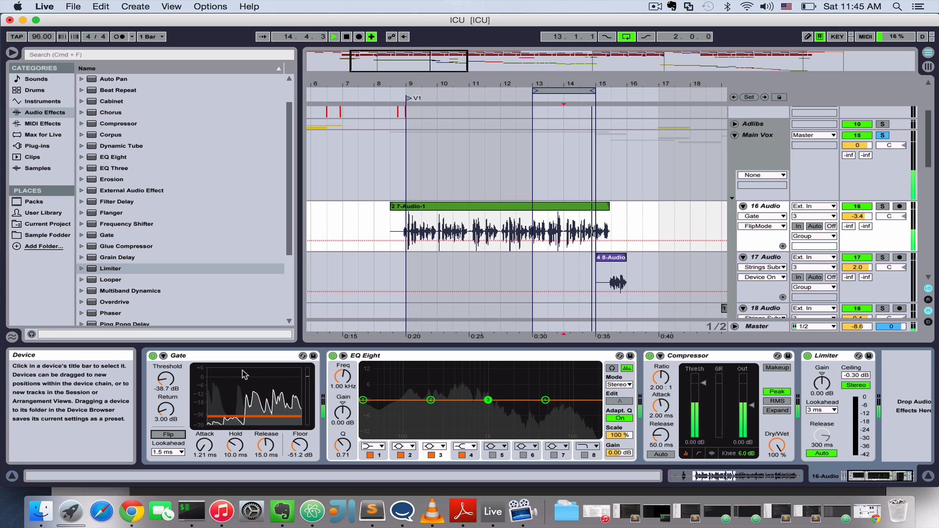
# Set the Gate's release to 9.77 ms and its return to 4.19 dB, and stop playback
pyautogui.moveTo(265, 445); pyautogui.dragTo(265, 453)
pyautogui.moveTo(152, 422); pyautogui.dragTo(151, 416)
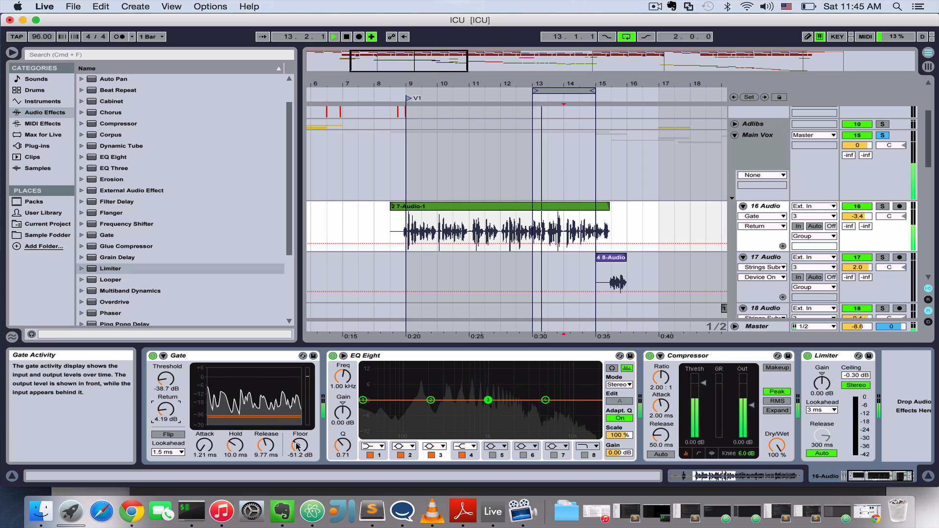
pyautogui.press('space')
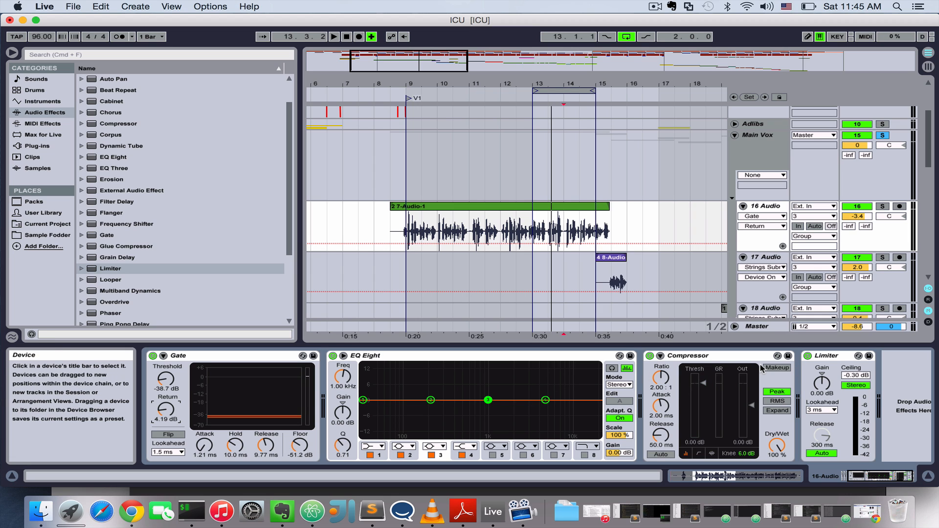
# Lower the Gate's return to 3.62 dB and leave the device unfolded
pyautogui.click(202, 360)
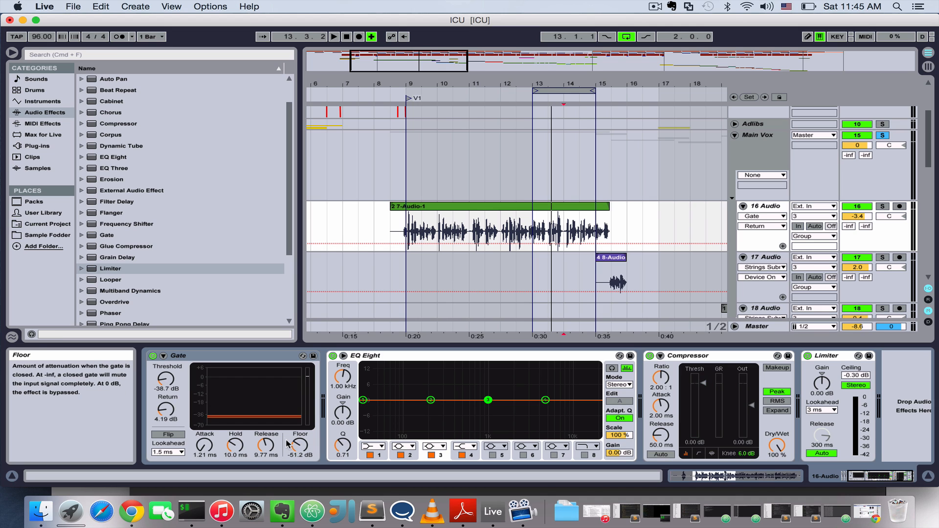
pyautogui.moveTo(164, 413); pyautogui.dragTo(164, 416)
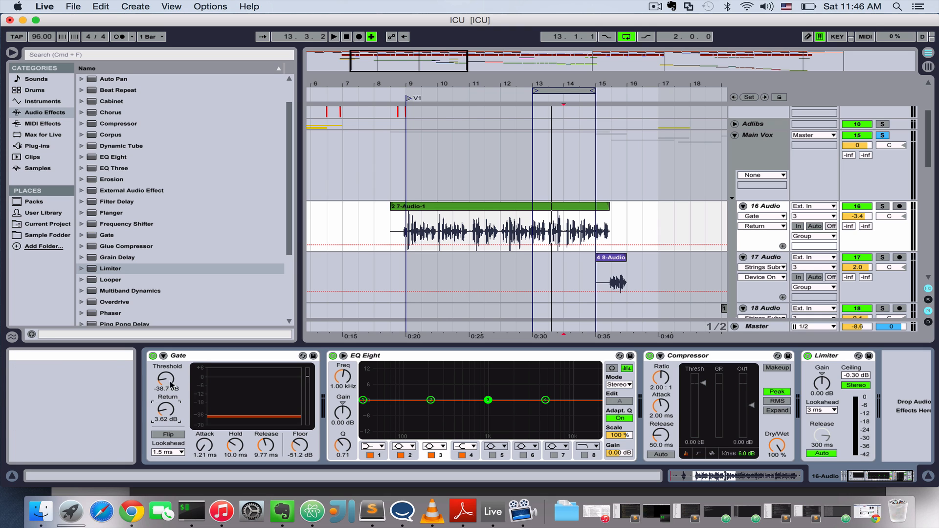
pyautogui.click(197, 357)
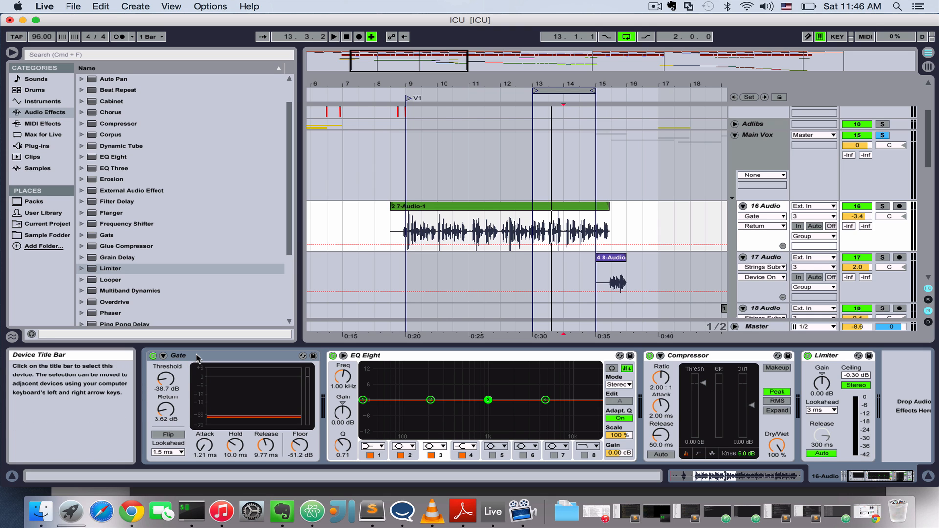
pyautogui.click(164, 356)
pyautogui.click(164, 356)
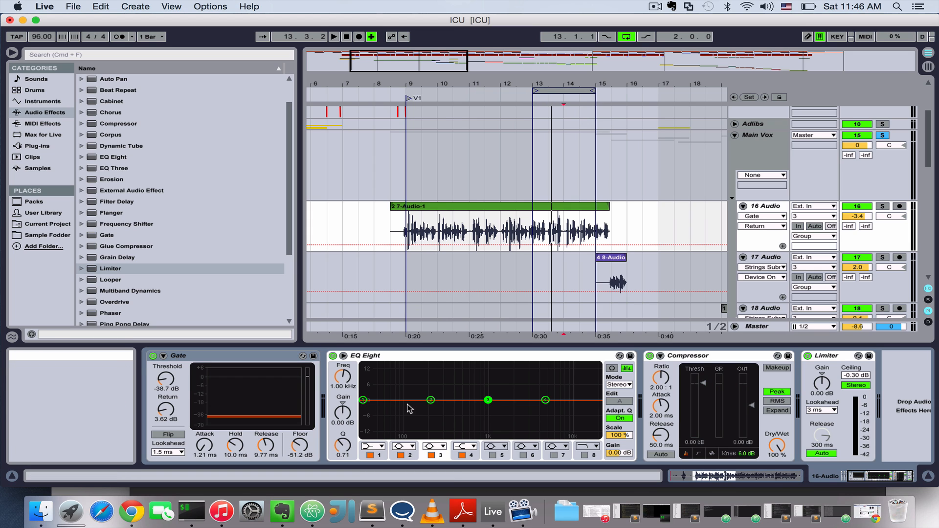
# Select band 1 in EQ Eight and play the loop briefly to examine the vocal's frequency spectrum
pyautogui.click(376, 358)
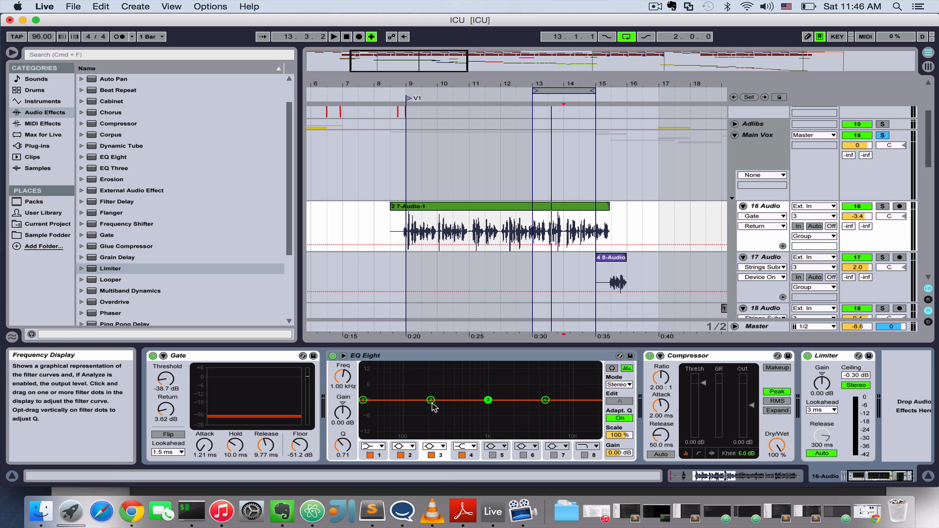
pyautogui.click(364, 400)
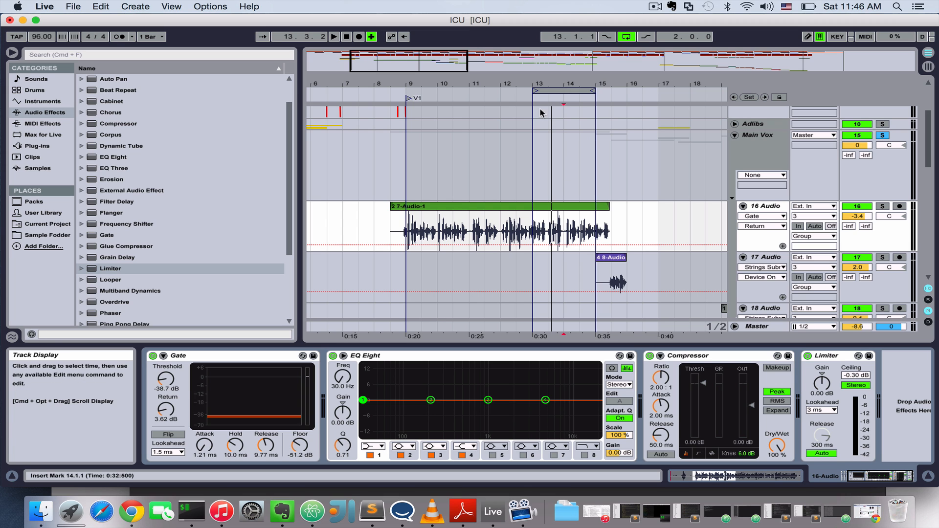
pyautogui.press('space')
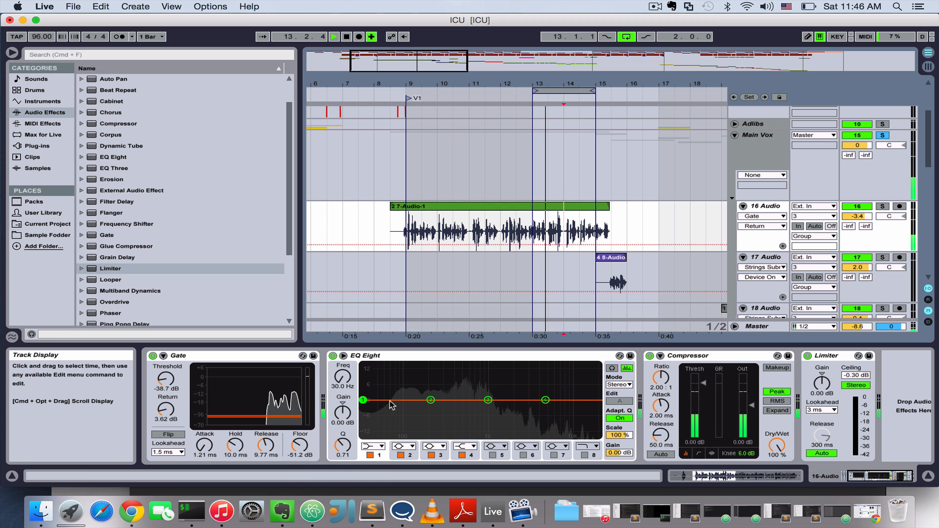
pyautogui.press('space')
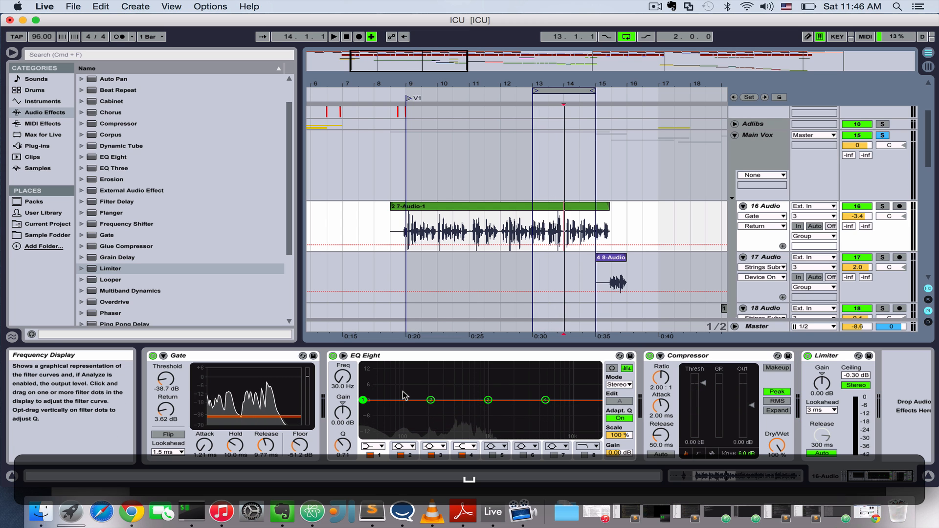
# Change EQ Eight's band 2 to a high-cut filter and move it up to the high end of the spectrum
pyautogui.click(431, 400)
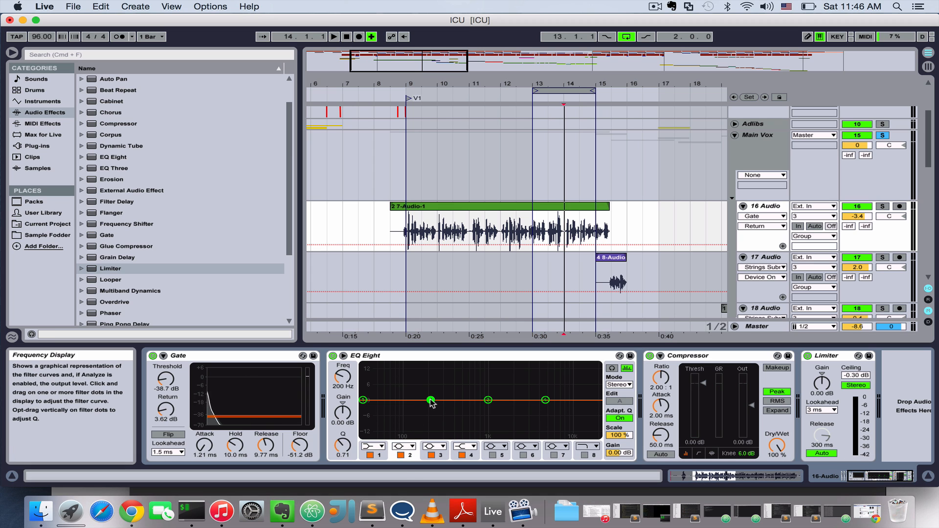
pyautogui.click(403, 447)
pyautogui.click(402, 508)
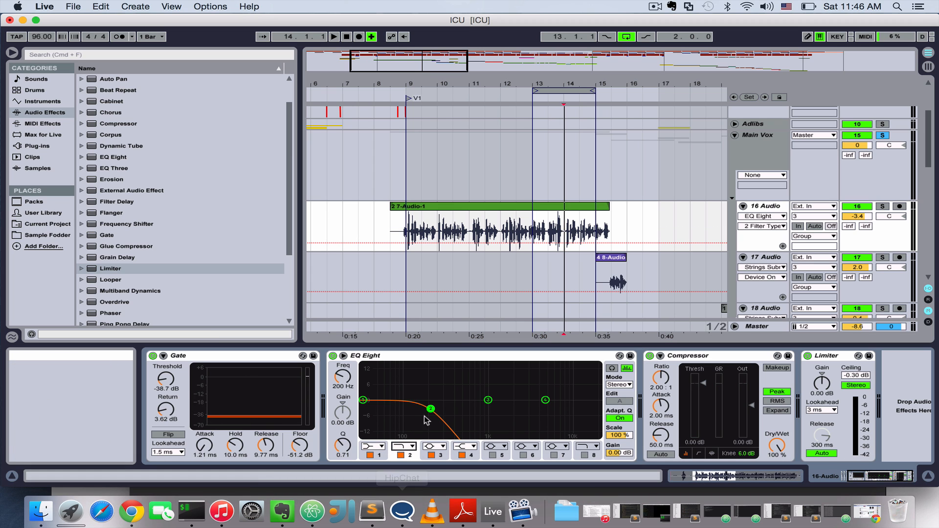
pyautogui.moveTo(430, 408); pyautogui.dragTo(586, 405)
# Move EQ Eight's band 1 to 45.7 Hz and change it to a low-cut filter
pyautogui.click(532, 97)
pyautogui.press('space')
pyautogui.click(378, 393)
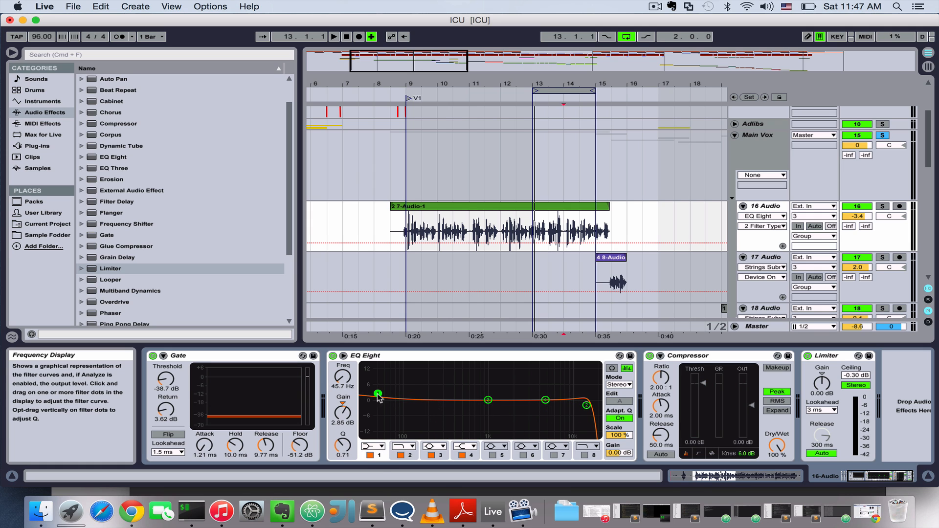
pyautogui.click(372, 446)
pyautogui.click(374, 458)
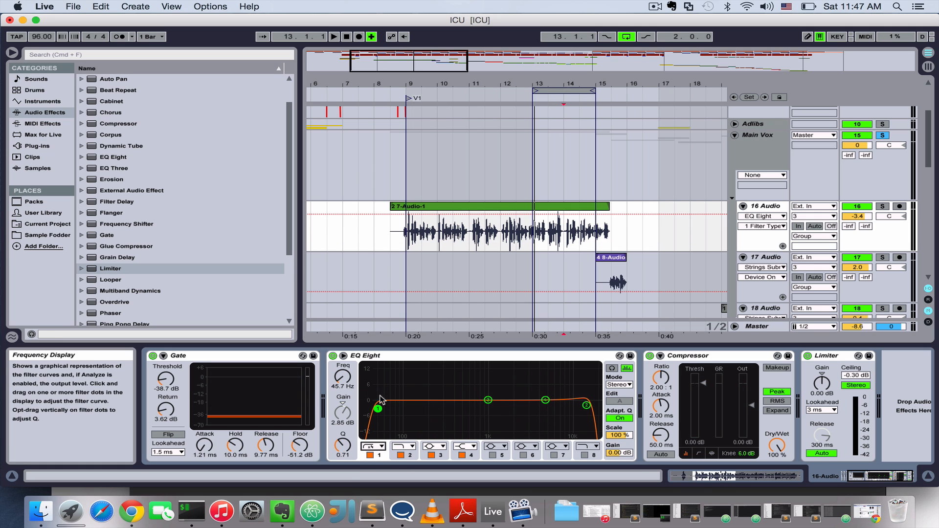
# Try another filter type on band 1, move the band to 86.6 Hz with Q 0.43, and restore the low-cut type
pyautogui.click(372, 446)
pyautogui.click(371, 464)
pyautogui.moveTo(378, 408); pyautogui.dragTo(400, 415)
pyautogui.click(372, 446)
pyautogui.click(374, 457)
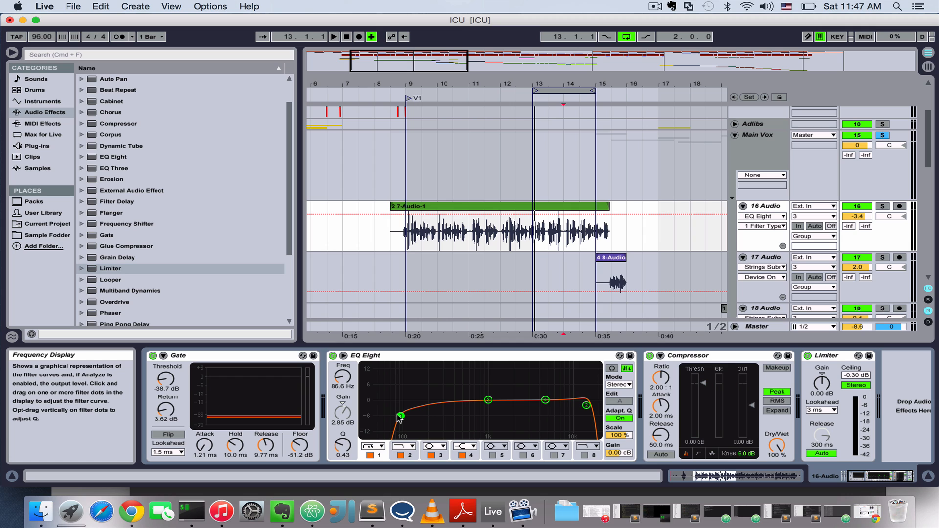
# Set band 1's low cut to 93.2 Hz with Q 0.53, and band 2's high cut to 17.0 kHz with Q 0.89
pyautogui.moveTo(404, 419); pyautogui.dragTo(403, 416)
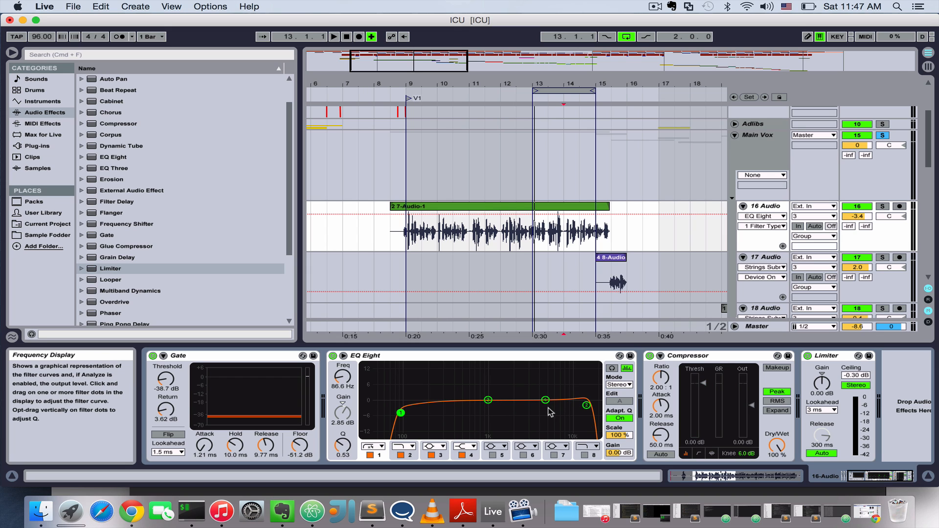
pyautogui.moveTo(401, 413); pyautogui.dragTo(404, 414)
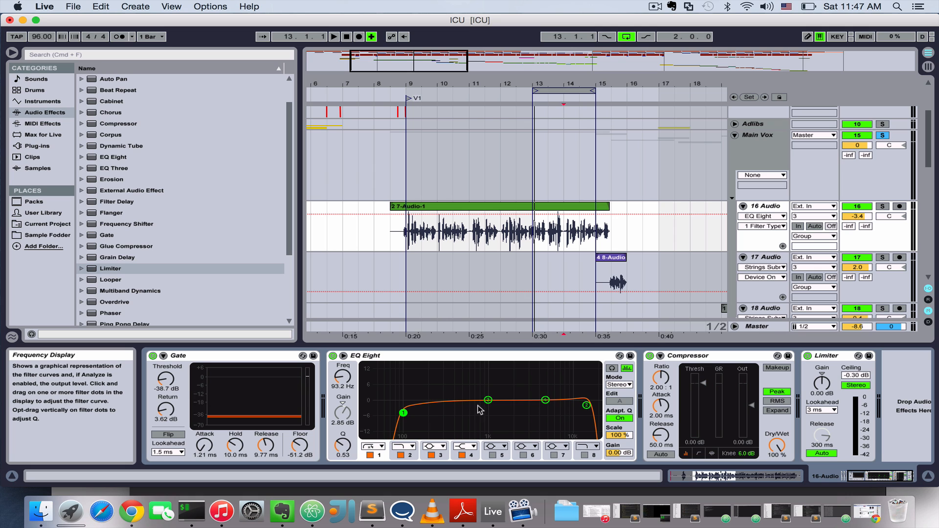
pyautogui.click(585, 405)
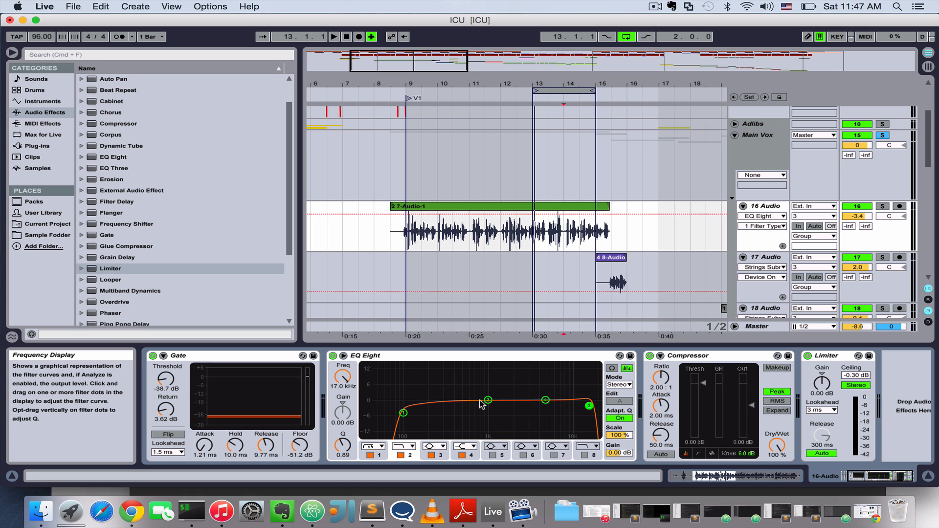
# While the loop plays, boost band 3 by 7.56 dB at 483 Hz and band 4 by 1.86 dB at 8.98 kHz
pyautogui.press('space')
pyautogui.moveTo(488, 401); pyautogui.dragTo(472, 370)
pyautogui.press('space')
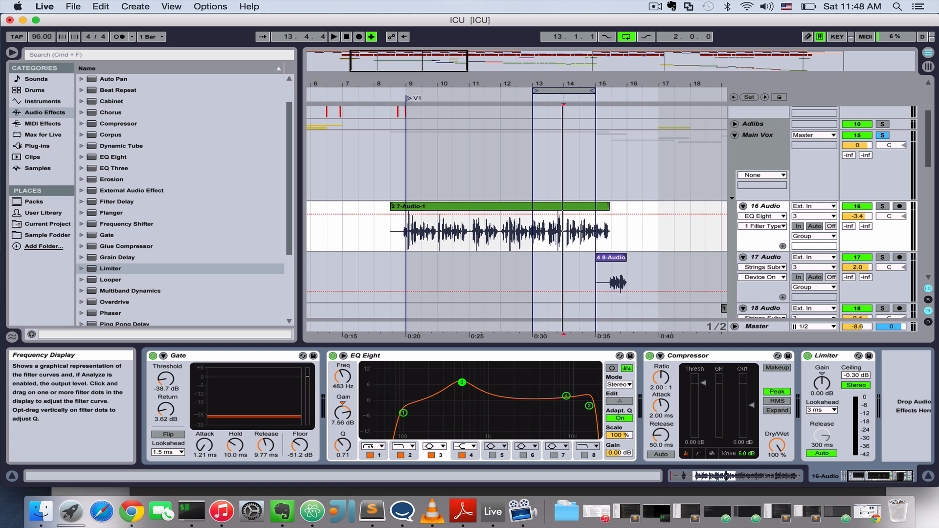
# Audition band 3 at 708 Hz against the loop, and settle it at 4.65 kHz with 1.61 dB gain
pyautogui.press('space')
pyautogui.moveTo(481, 383)
pyautogui.mouseDown()
pyautogui.moveTo(465, 385)
pyautogui.moveTo(518, 377)
pyautogui.moveTo(472, 386)
pyautogui.moveTo(476, 398)
pyautogui.mouseUp()
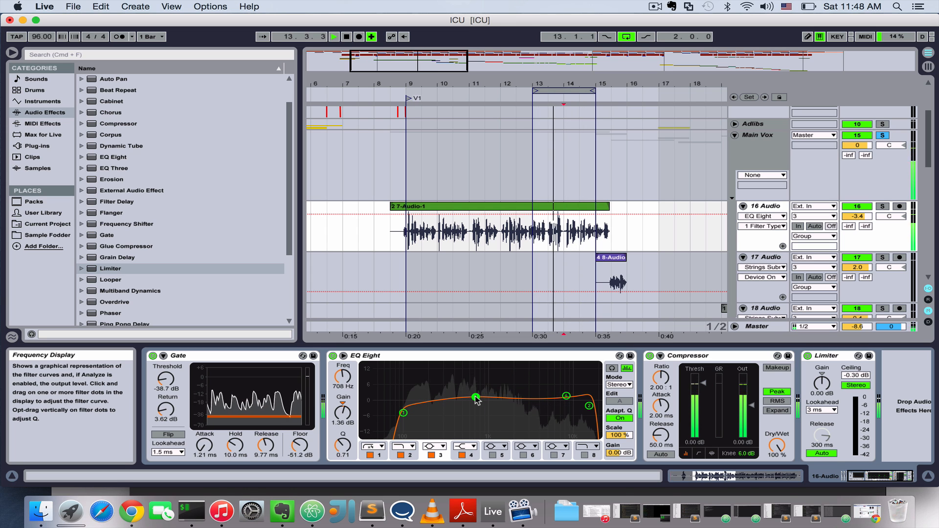
pyautogui.press('space')
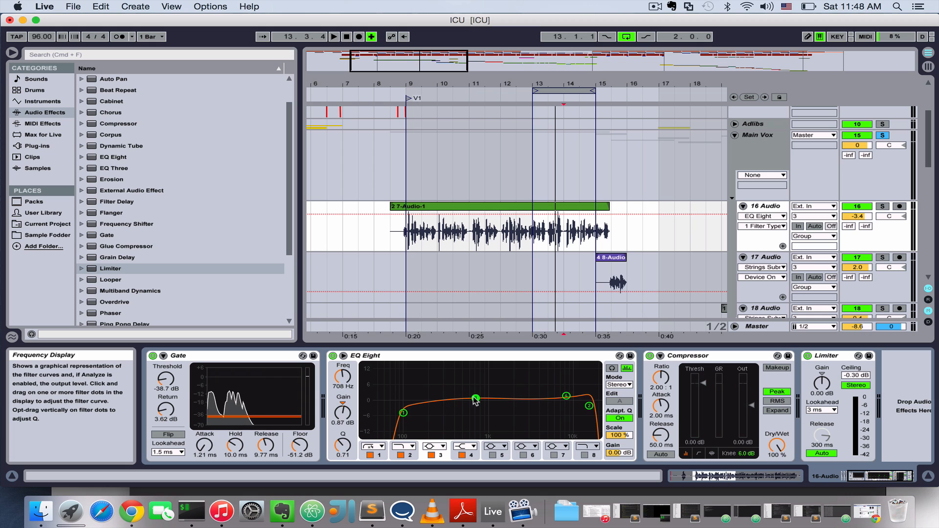
pyautogui.moveTo(476, 399); pyautogui.dragTo(476, 393)
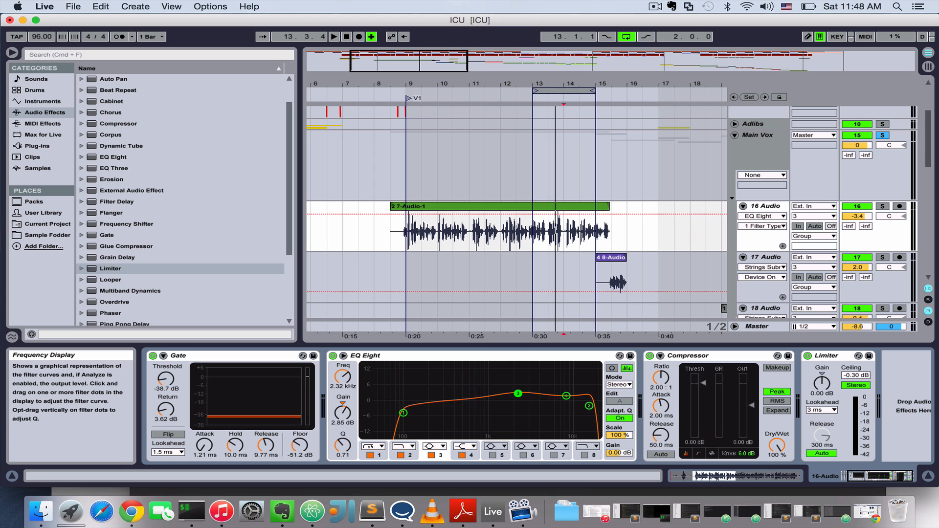
pyautogui.moveTo(516, 396); pyautogui.dragTo(543, 396)
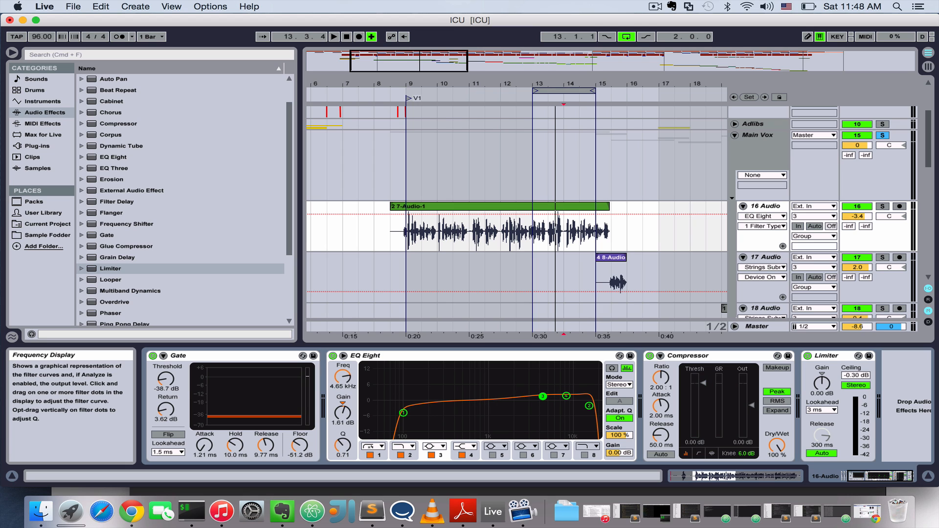
# Enable EQ Eight's band 5, boost it to 15.0 dB at 748 Hz, and narrow its Q to 1.29
pyautogui.click(493, 455)
pyautogui.moveTo(405, 399); pyautogui.dragTo(452, 364)
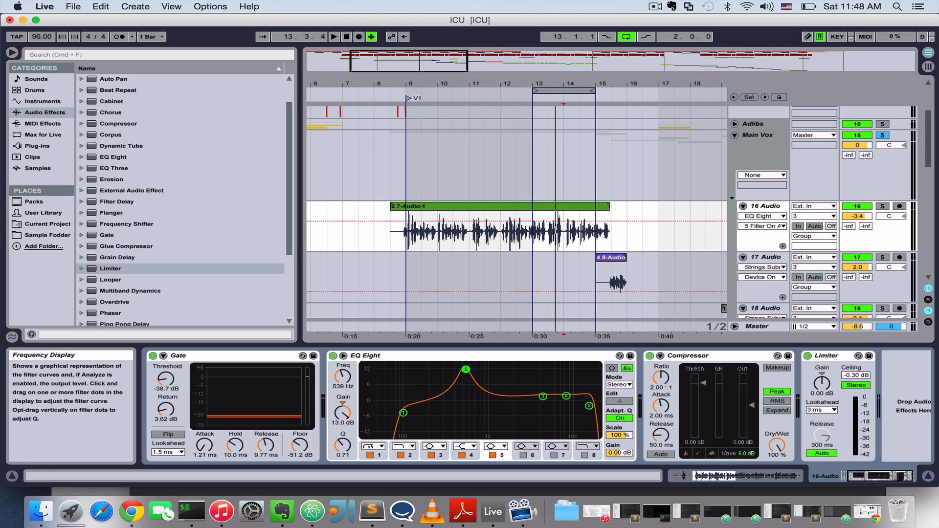
pyautogui.moveTo(517, 364); pyautogui.dragTo(478, 366)
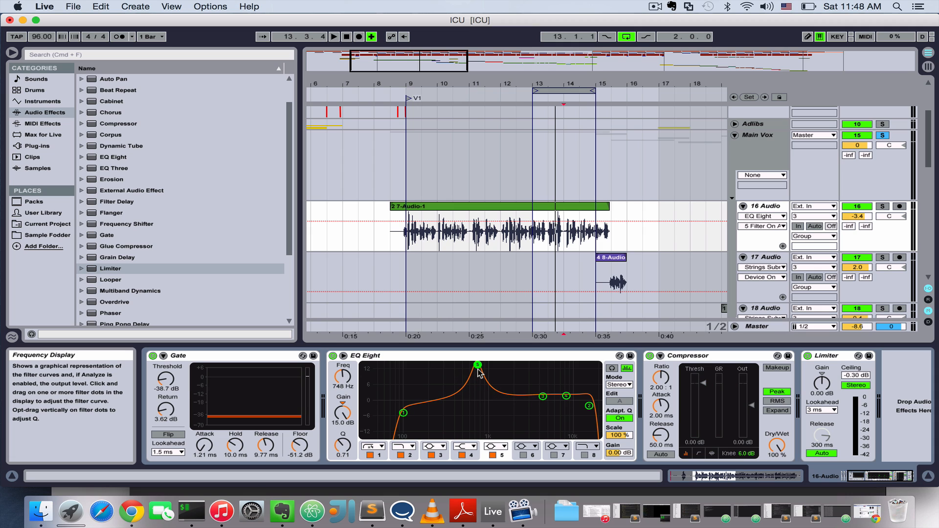
pyautogui.moveTo(342, 446); pyautogui.dragTo(342, 435)
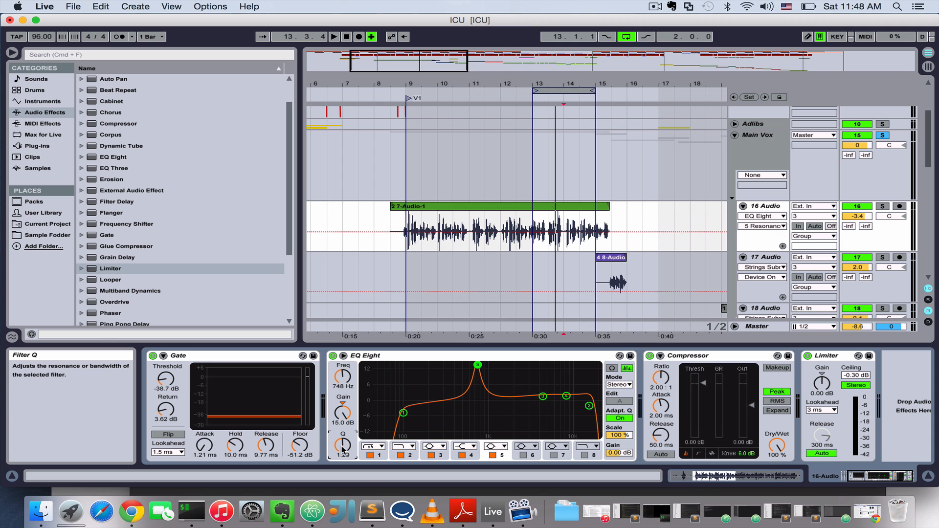
# Play the loop and sweep band 5's boost from 167 Hz up through the enlarged EQ display, placing it at 1.20 kHz
pyautogui.moveTo(474, 367); pyautogui.dragTo(424, 365)
pyautogui.press('space')
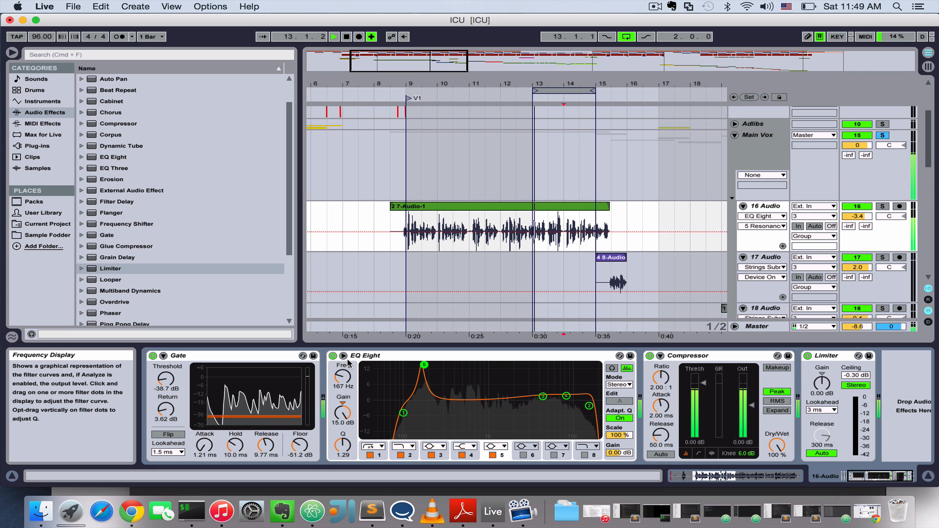
pyautogui.click(343, 355)
pyautogui.moveTo(472, 203); pyautogui.dragTo(554, 203)
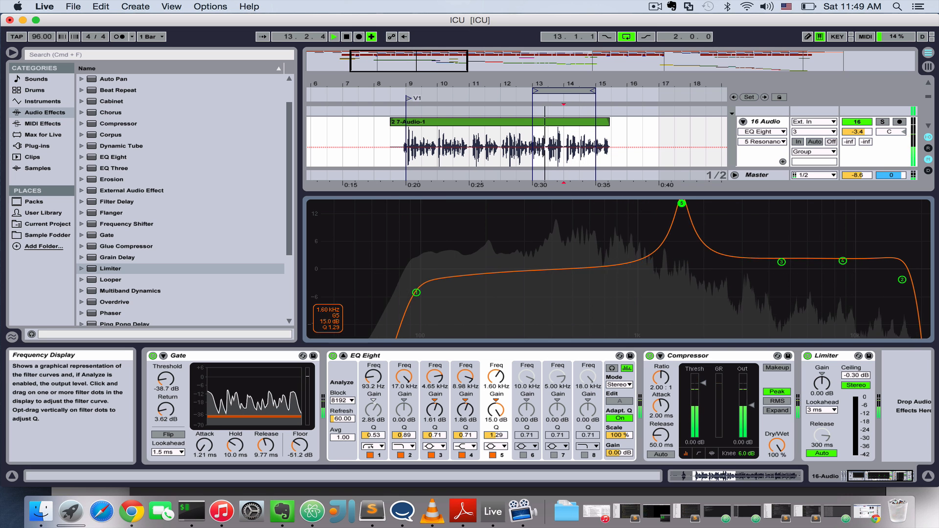
pyautogui.moveTo(681, 203); pyautogui.dragTo(655, 203)
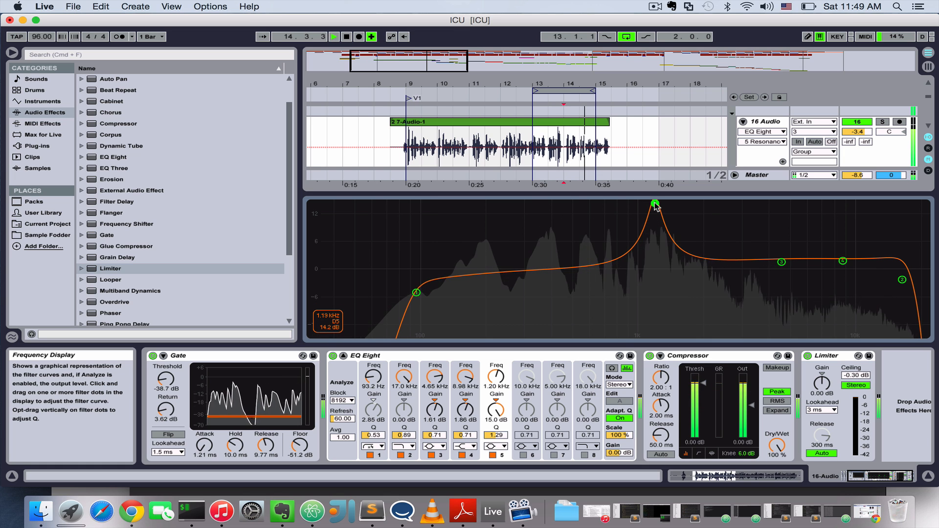
# Replay the loop and lower band 5's gain to 12.5 dB at 1.19 kHz
pyautogui.press('space')
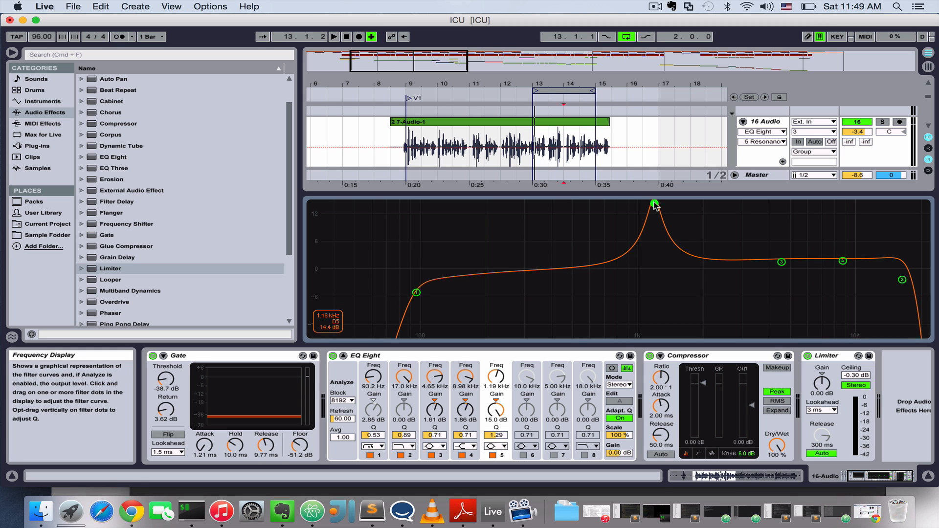
pyautogui.press('space')
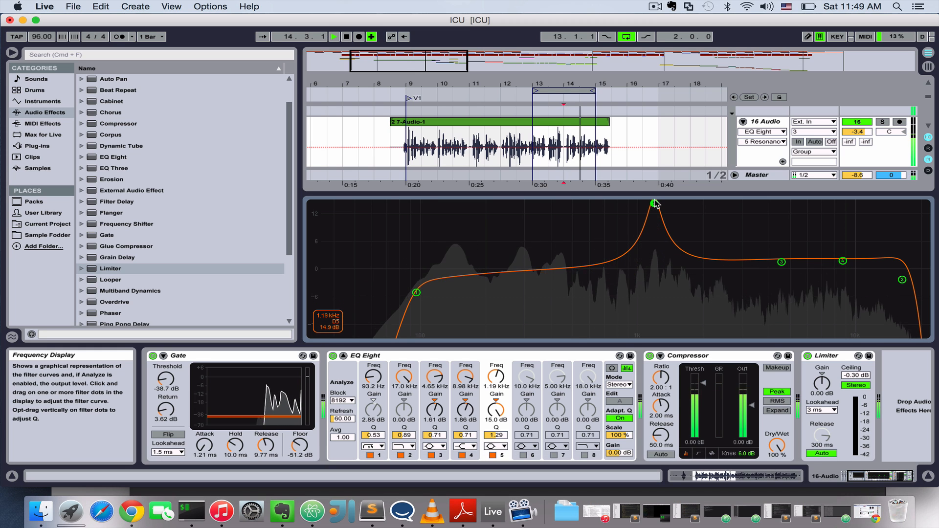
pyautogui.press('space')
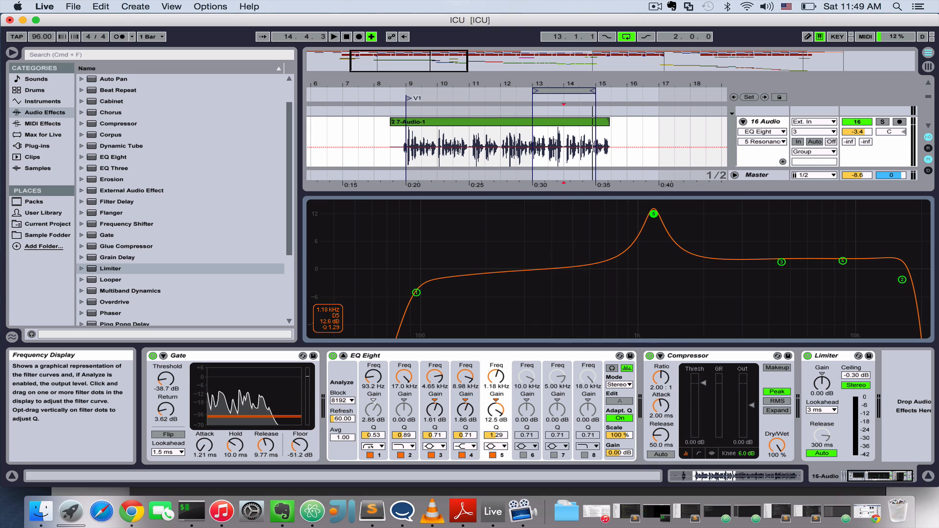
# Turn band 5's boost into a cut of -2.68 dB at 1.19 kHz with Q 5.12, and audition it against the loop
pyautogui.moveTo(655, 203); pyautogui.dragTo(652, 278)
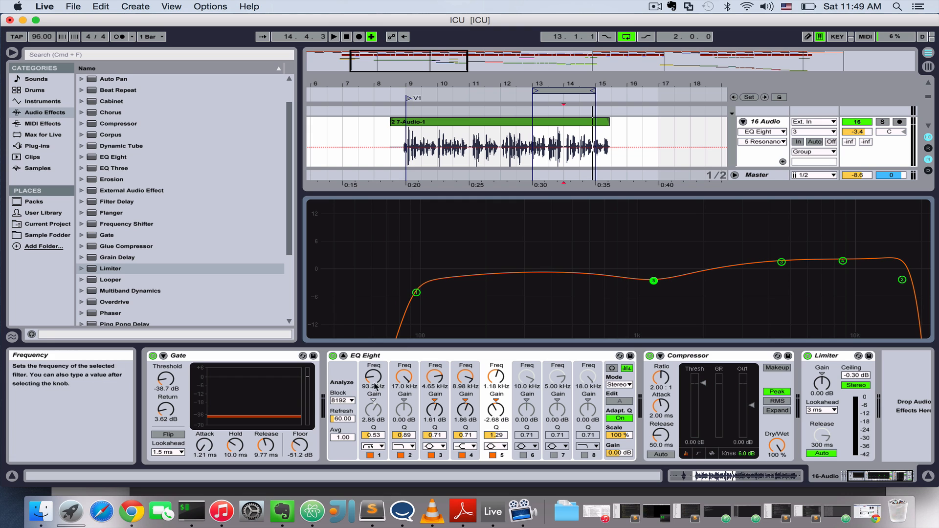
pyautogui.moveTo(495, 437); pyautogui.dragTo(495, 411)
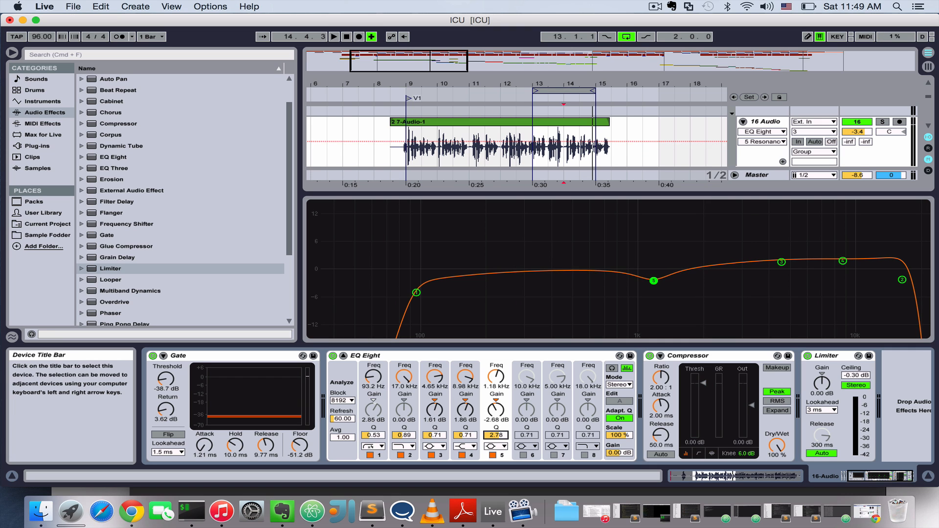
pyautogui.moveTo(654, 280); pyautogui.dragTo(655, 281)
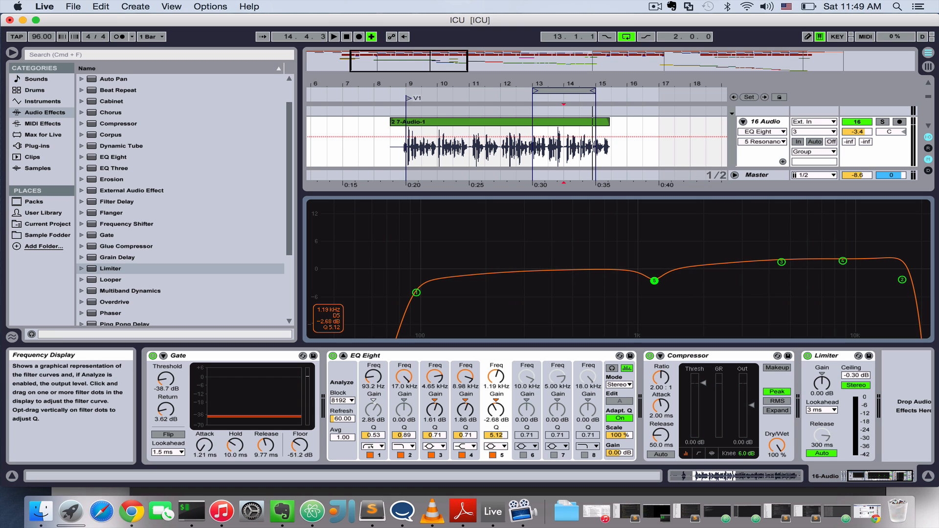
pyautogui.press('space')
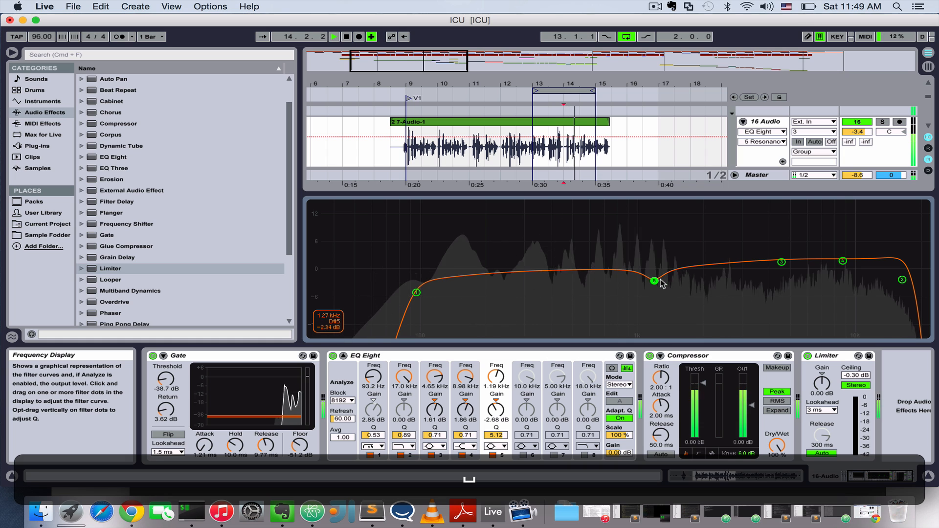
pyautogui.press('space')
# Lower band 3's gain to 0.80 dB at 4.66 kHz, and enable band 6 with -1.07 dB at 3.65 kHz
pyautogui.moveTo(782, 269); pyautogui.dragTo(783, 272)
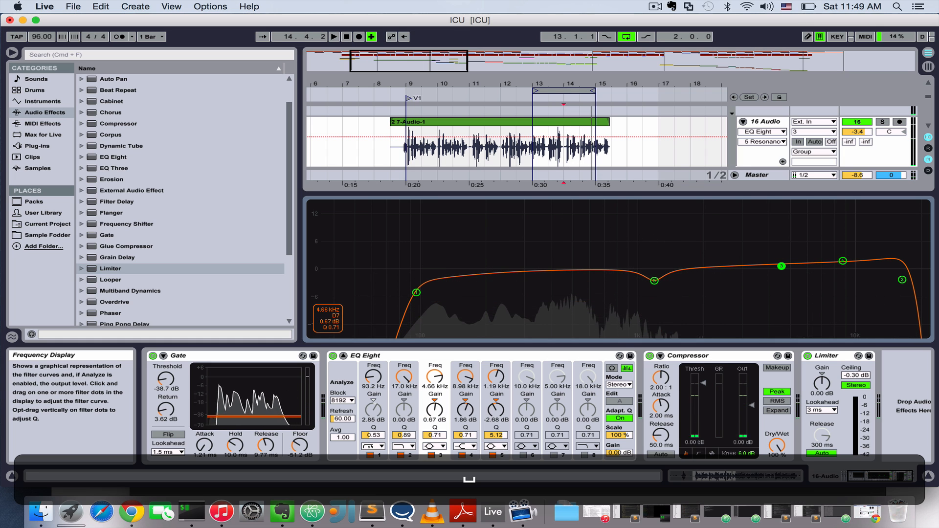
pyautogui.click(523, 455)
pyautogui.moveTo(851, 268); pyautogui.dragTo(558, 276)
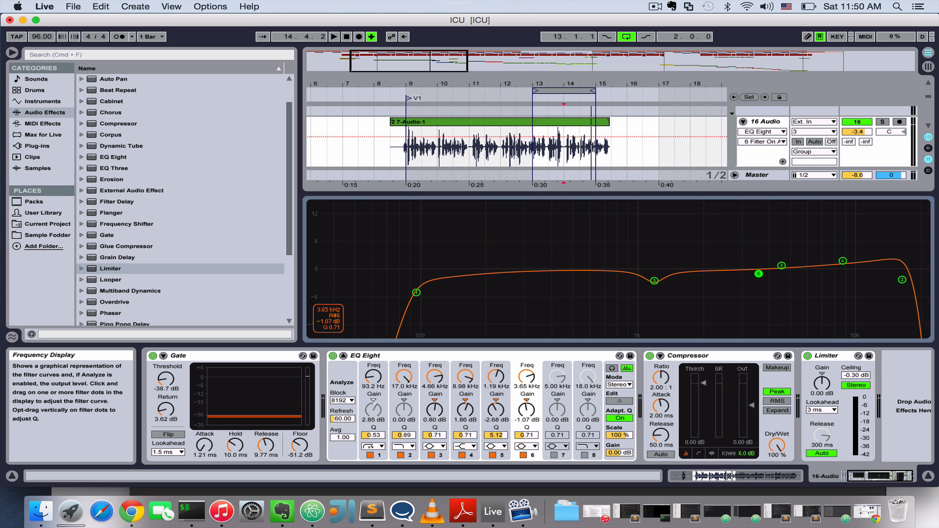
# Boost band 3 and sweep it across the playing loop, settling on a -3.62 dB cut at 351 Hz with Q 9.03
pyautogui.moveTo(781, 265); pyautogui.dragTo(782, 252)
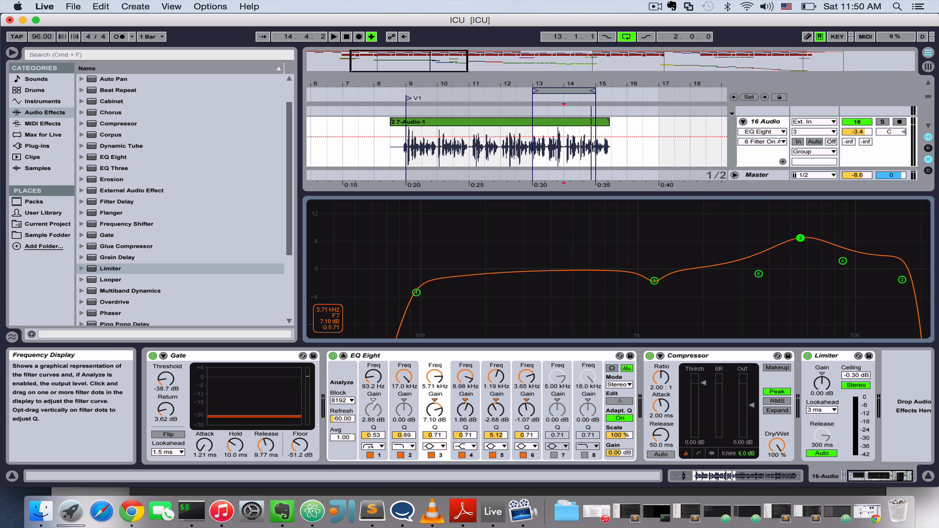
pyautogui.press('space')
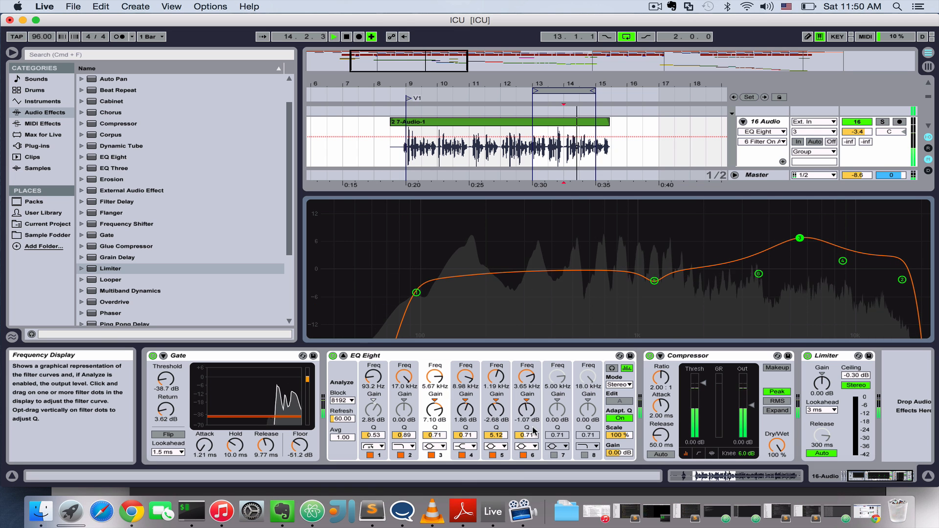
pyautogui.moveTo(434, 435); pyautogui.dragTo(435, 372)
pyautogui.moveTo(800, 238); pyautogui.dragTo(541, 281)
pyautogui.moveTo(434, 436); pyautogui.dragTo(434, 419)
pyautogui.moveTo(542, 283); pyautogui.dragTo(541, 285)
pyautogui.press('space')
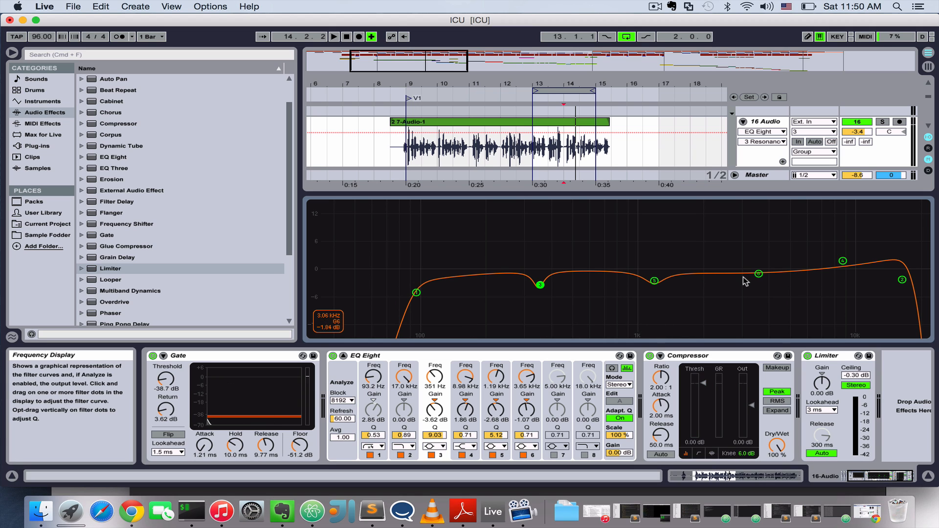
# Raise band 6 to 1.47 dB at 5.44 kHz, and set band 4 to 0.80 dB at 8.68 kHz
pyautogui.moveTo(758, 274); pyautogui.dragTo(757, 270)
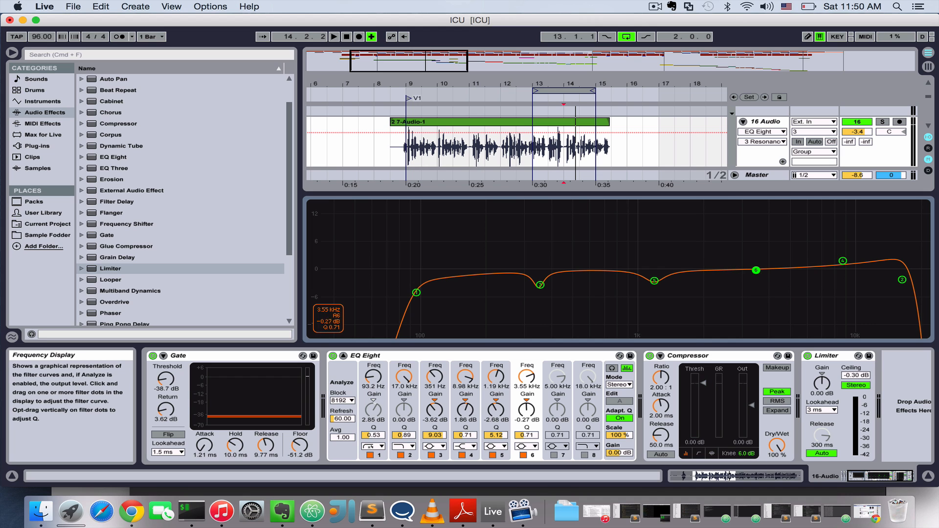
pyautogui.moveTo(756, 270); pyautogui.dragTo(795, 263)
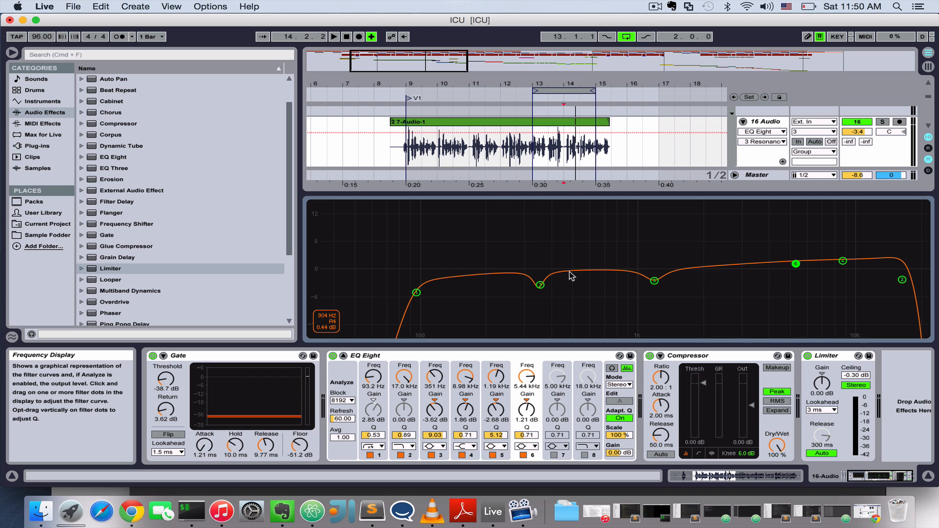
pyautogui.moveTo(796, 266); pyautogui.dragTo(839, 266)
# Audition the loop while setting band 2 to 17.3 kHz with Q 0.64 and band 6 to 1.88 dB at 5.29 kHz
pyautogui.moveTo(902, 280); pyautogui.dragTo(896, 286)
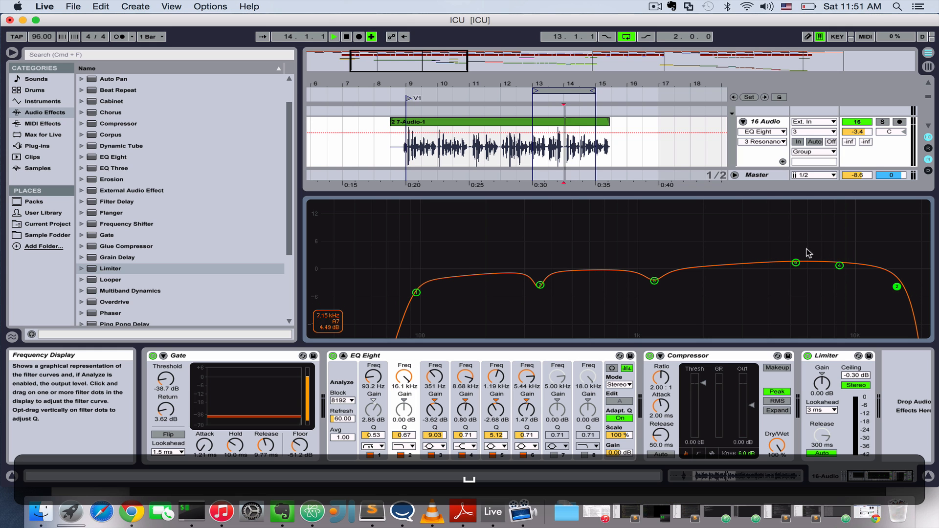
pyautogui.press('space')
pyautogui.moveTo(796, 263)
pyautogui.mouseDown()
pyautogui.moveTo(833, 245)
pyautogui.moveTo(812, 257)
pyautogui.mouseUp()
pyautogui.press('space')
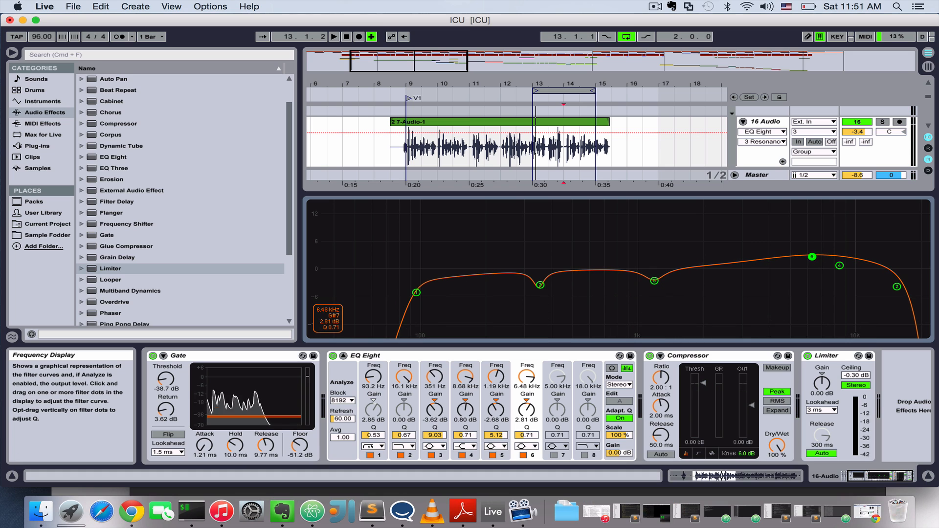
pyautogui.moveTo(893, 287); pyautogui.dragTo(898, 288)
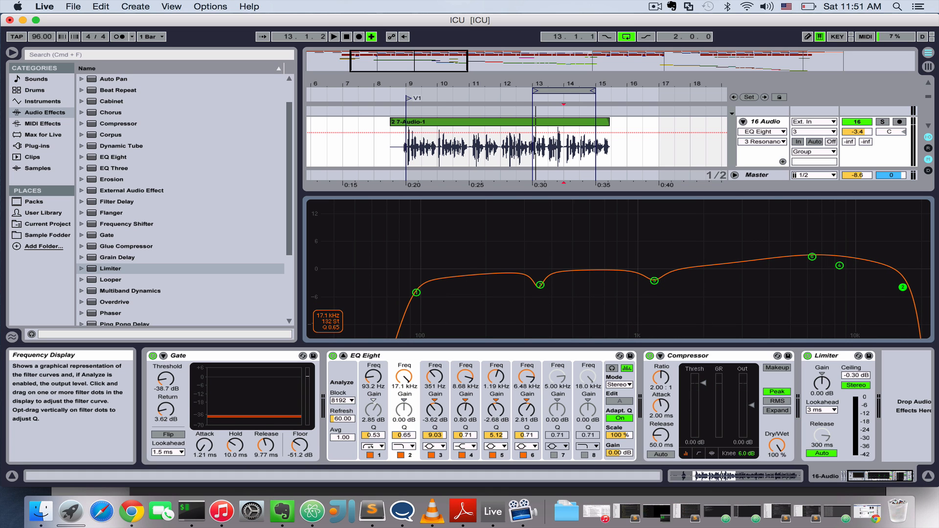
pyautogui.moveTo(815, 258); pyautogui.dragTo(789, 262)
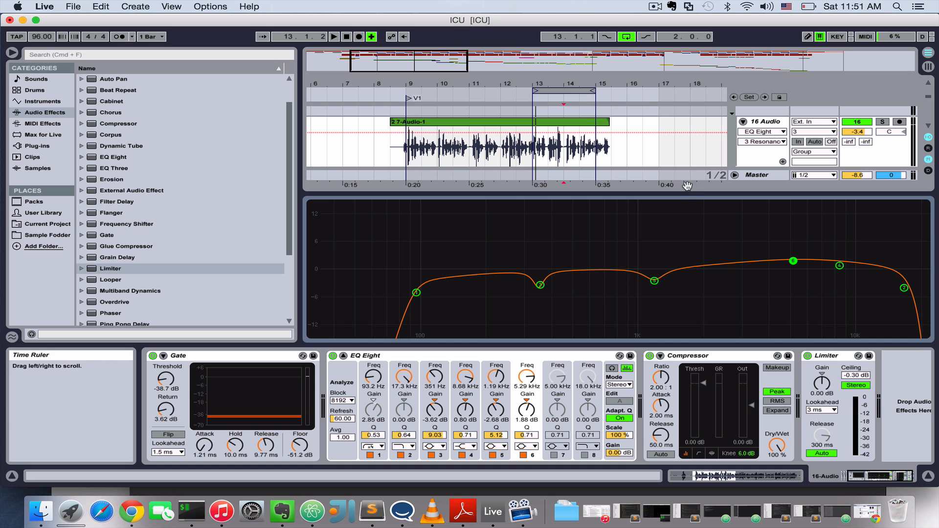
# Cut the Gate, EQ Eight, Compressor and Limiter chain from 16 Audio and paste it onto the Main Vox group
pyautogui.moveTo(687, 185); pyautogui.dragTo(685, 206)
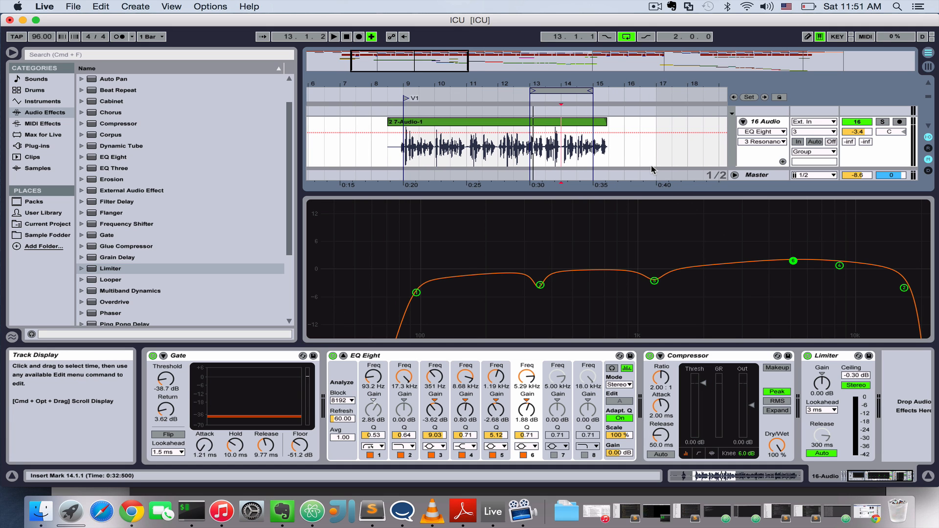
pyautogui.moveTo(440, 61); pyautogui.dragTo(442, 77)
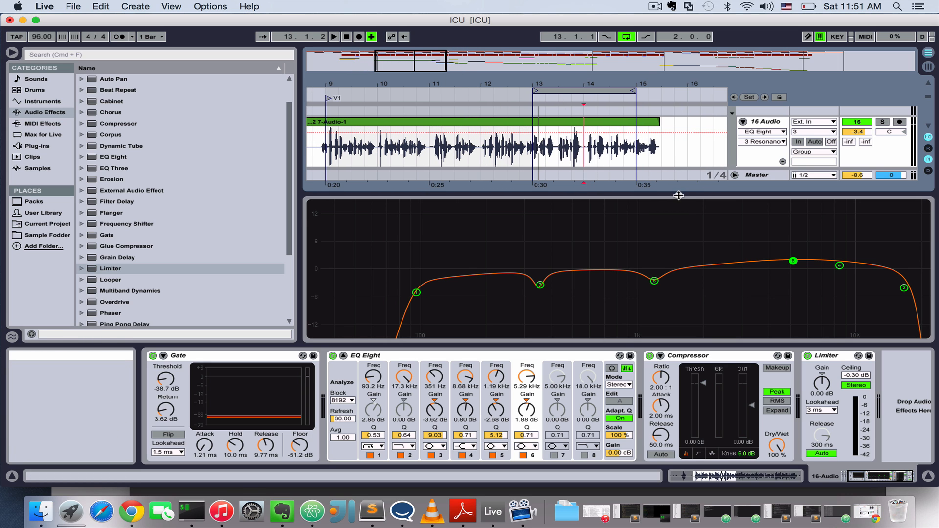
pyautogui.moveTo(679, 195); pyautogui.dragTo(664, 228)
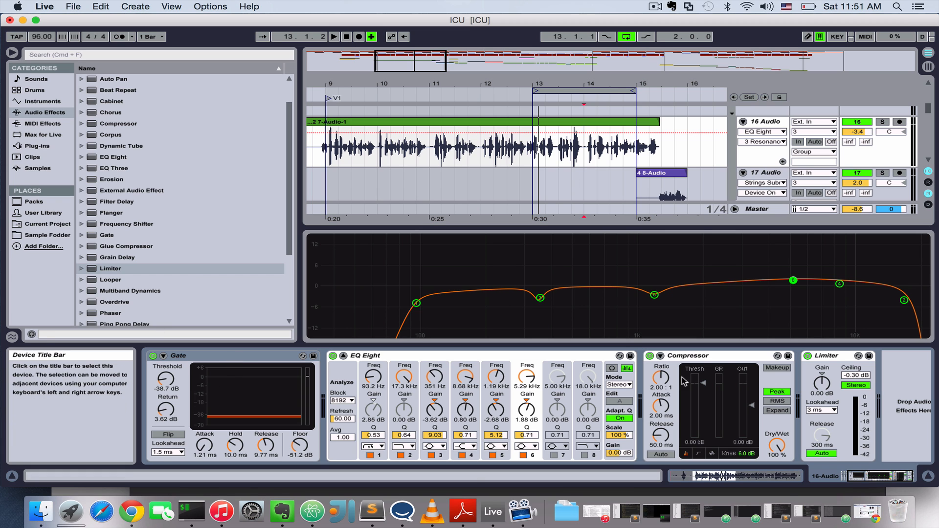
pyautogui.press('super+x')
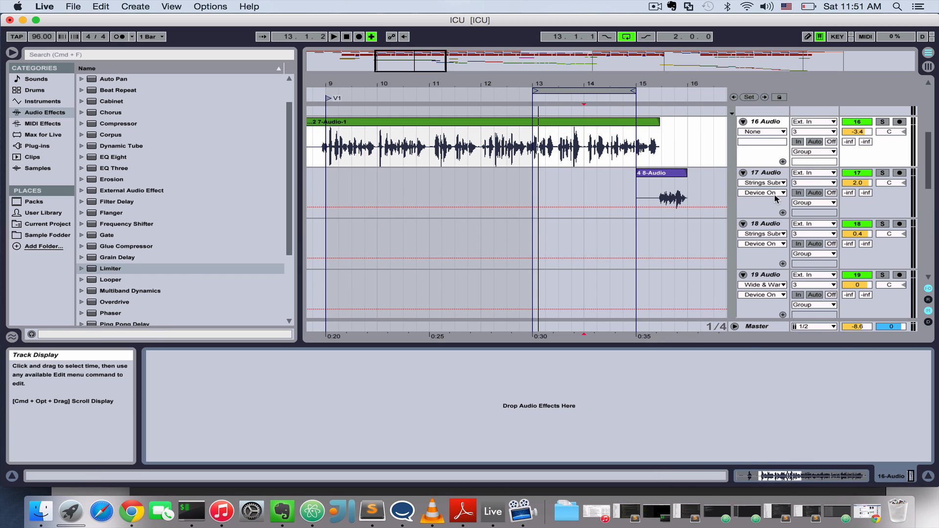
pyautogui.scroll(5, 603, 172)
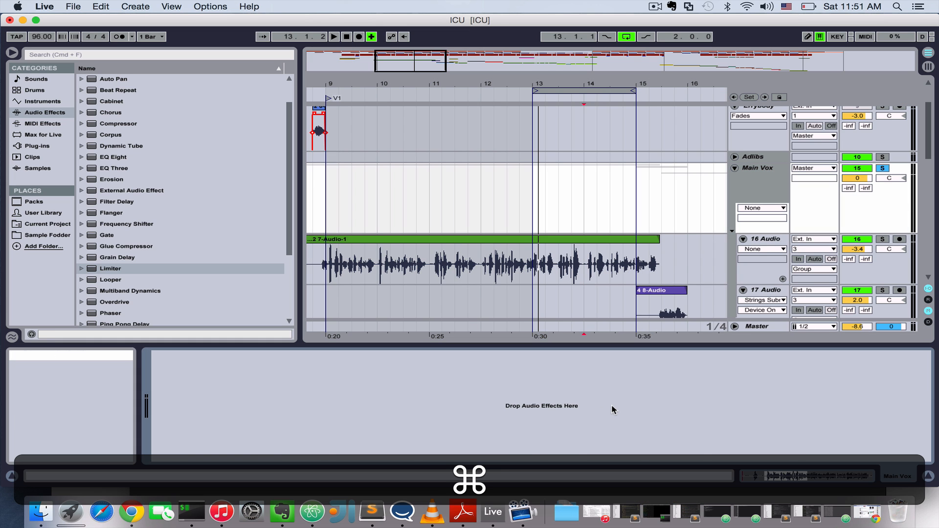
pyautogui.press('super+v')
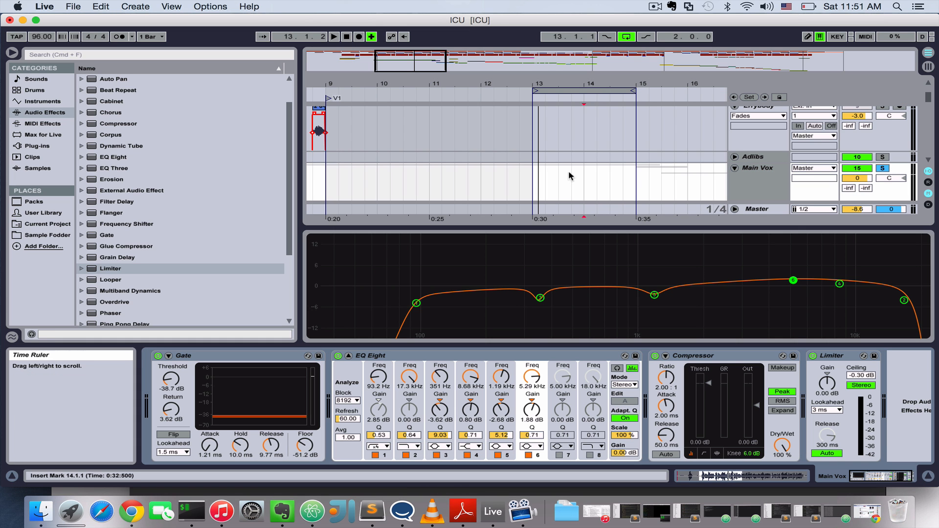
# Look over the tracks inside the Main Vox group, and collapse EQ Eight's enlarged frequency display
pyautogui.scroll(-5, 567, 171)
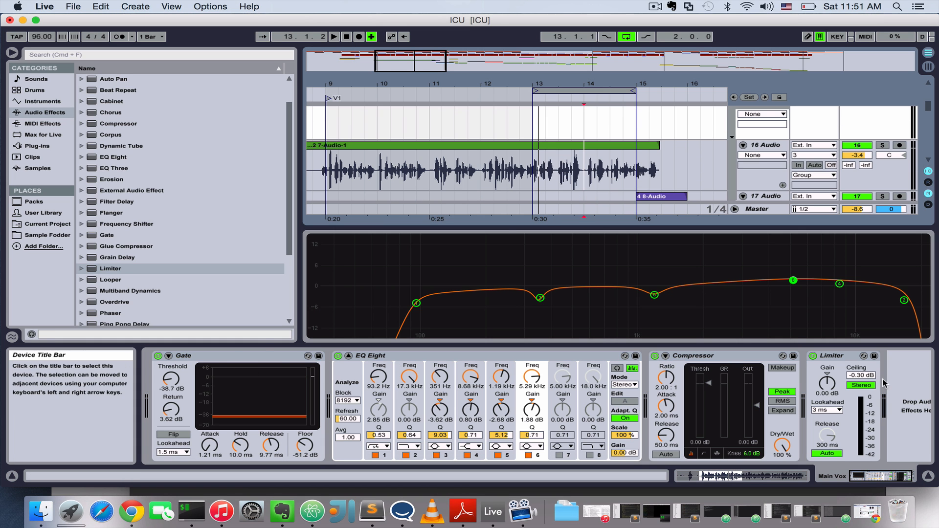
pyautogui.scroll(-3, 788, 158)
pyautogui.scroll(5, 789, 158)
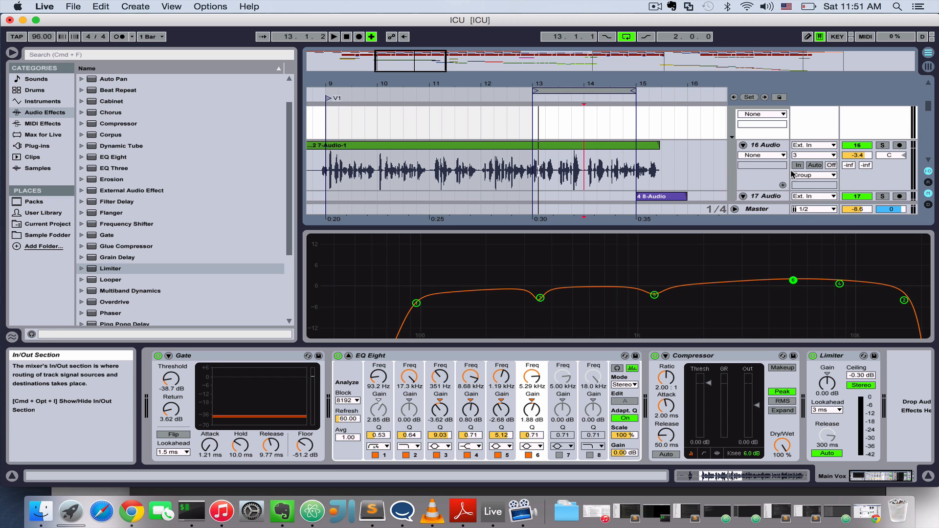
pyautogui.scroll(-1, 613, 159)
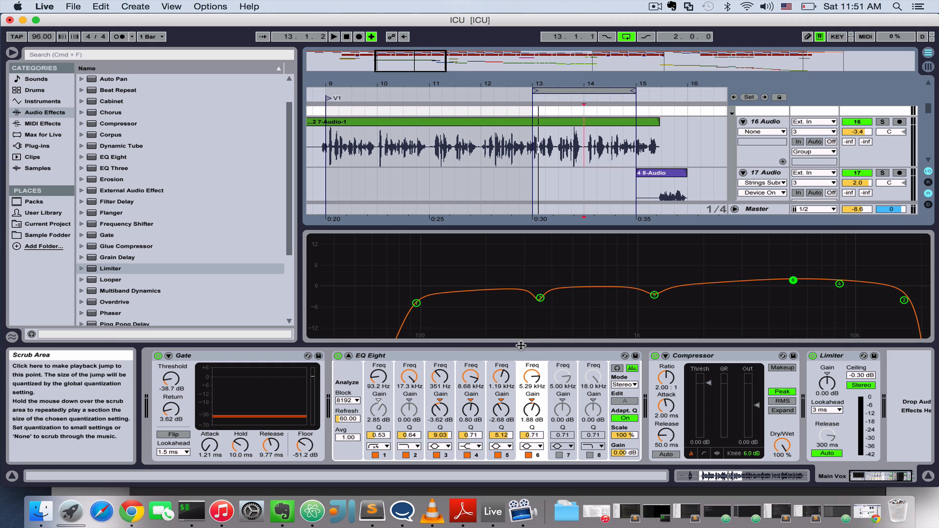
pyautogui.click(348, 356)
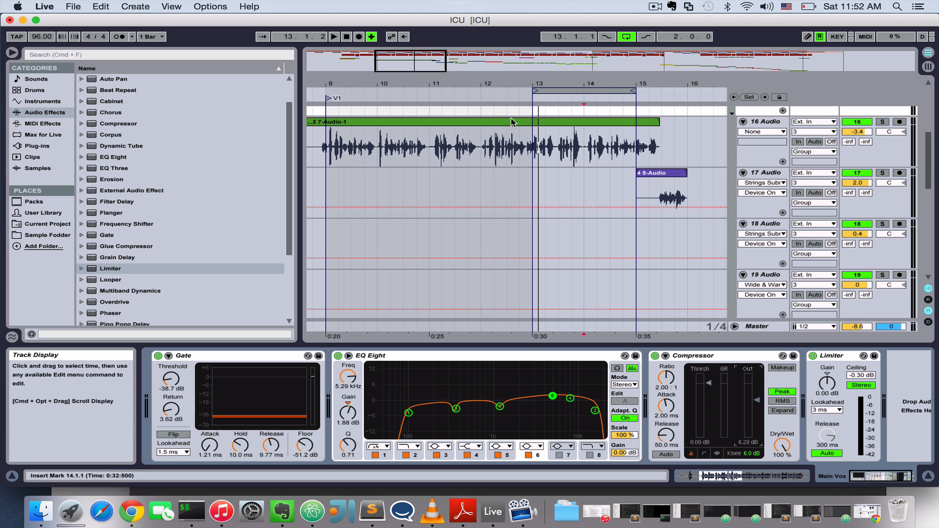
# Play the loop from bar 13 and set the Compressor's threshold to -29.0 dB, attack to 2.63 ms and release to 63.2 ms
pyautogui.click(530, 97)
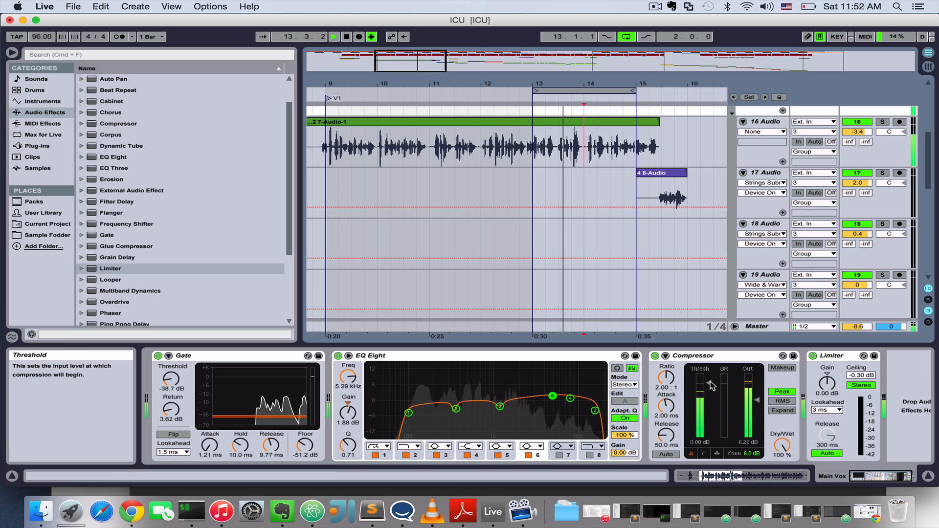
pyautogui.moveTo(708, 384); pyautogui.dragTo(708, 423)
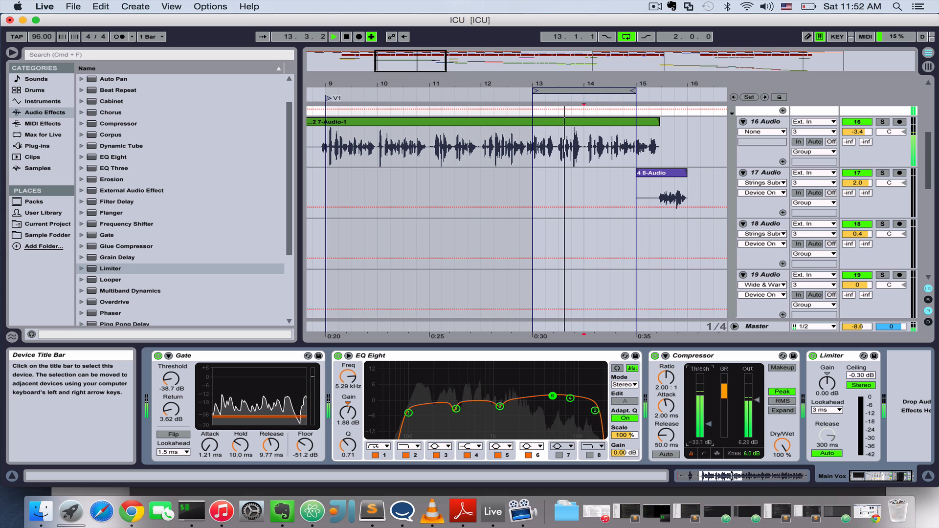
pyautogui.moveTo(708, 423); pyautogui.dragTo(665, 403)
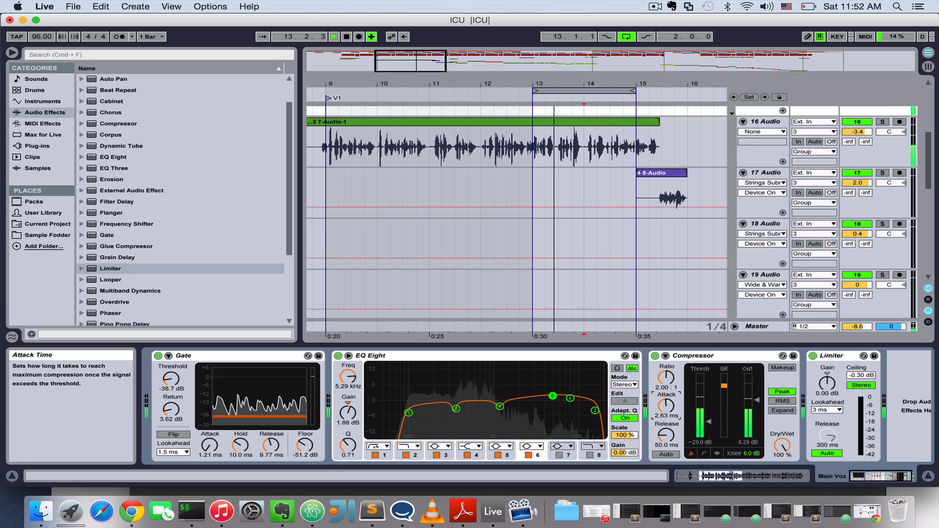
# Audition the loop while checking the Compressor's transfer curve and activity views, and return the device to its collapsed view
pyautogui.click(705, 453)
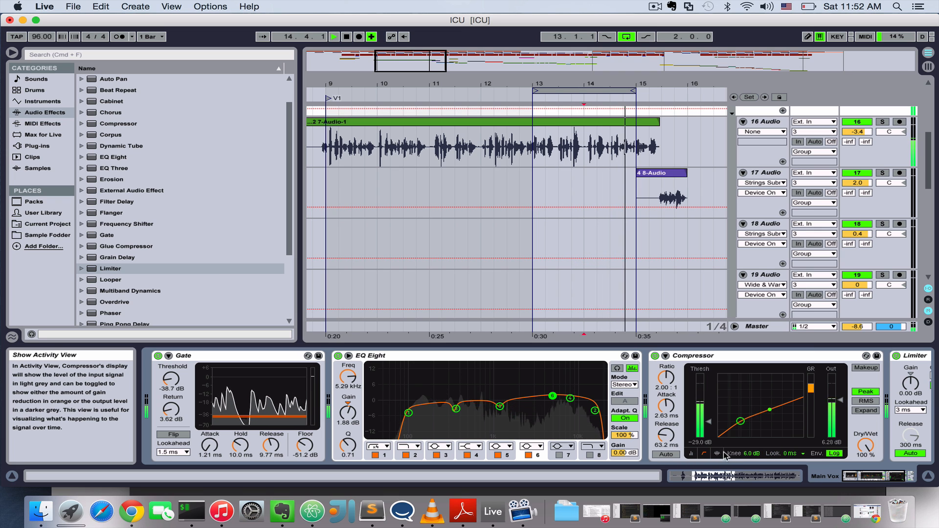
pyautogui.click(717, 454)
pyautogui.click(705, 453)
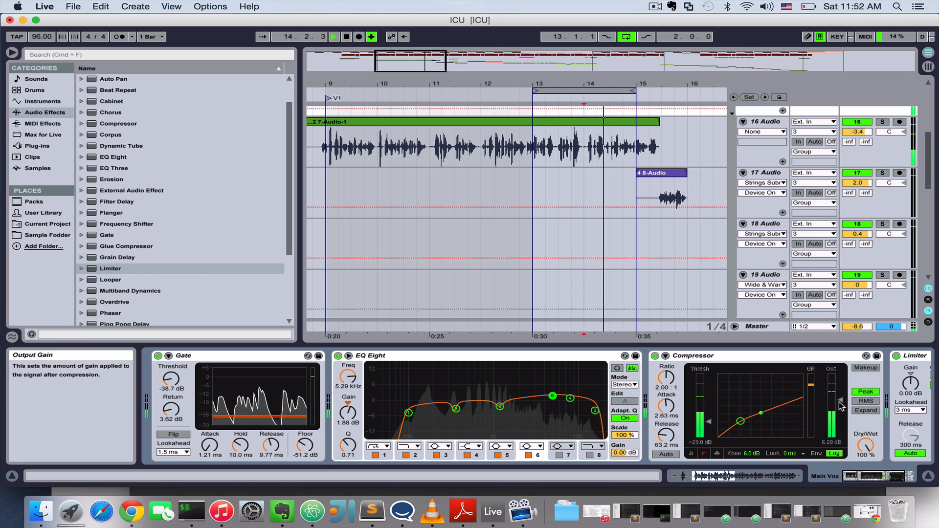
pyautogui.press('space')
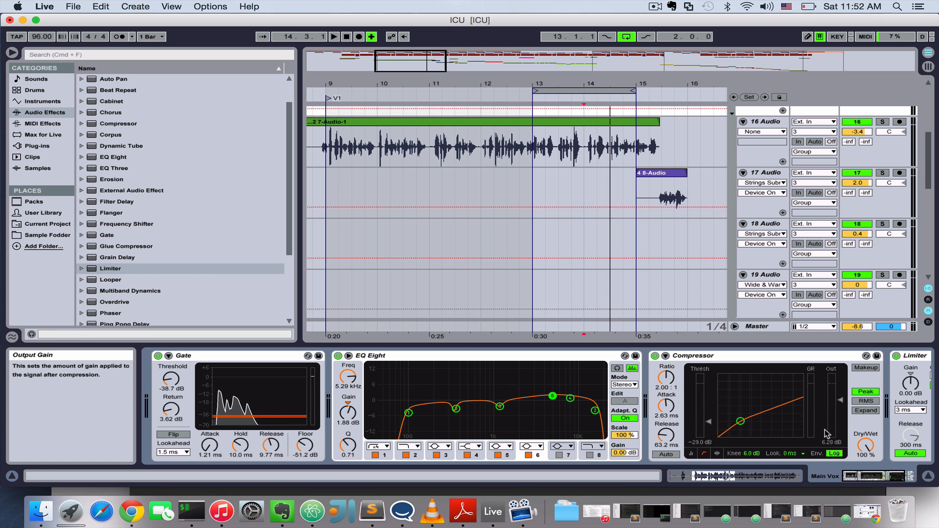
pyautogui.press('space')
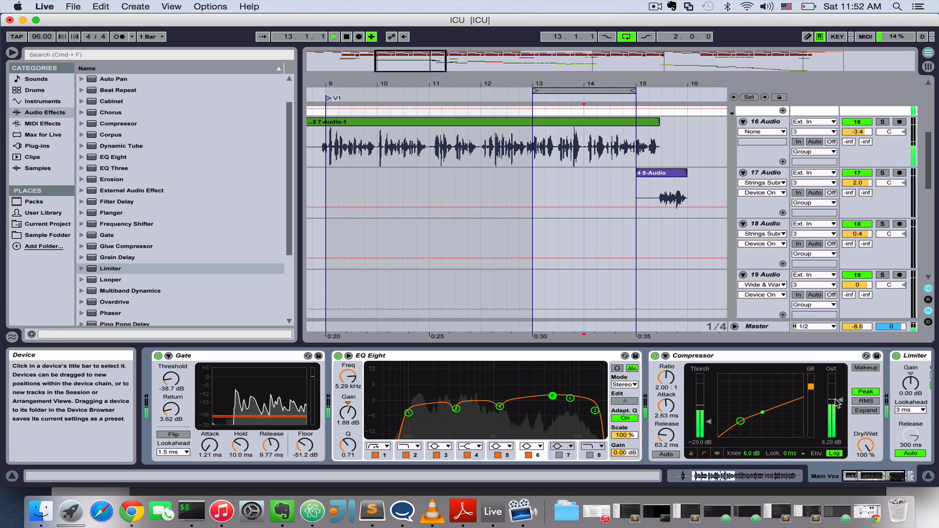
pyautogui.click(691, 454)
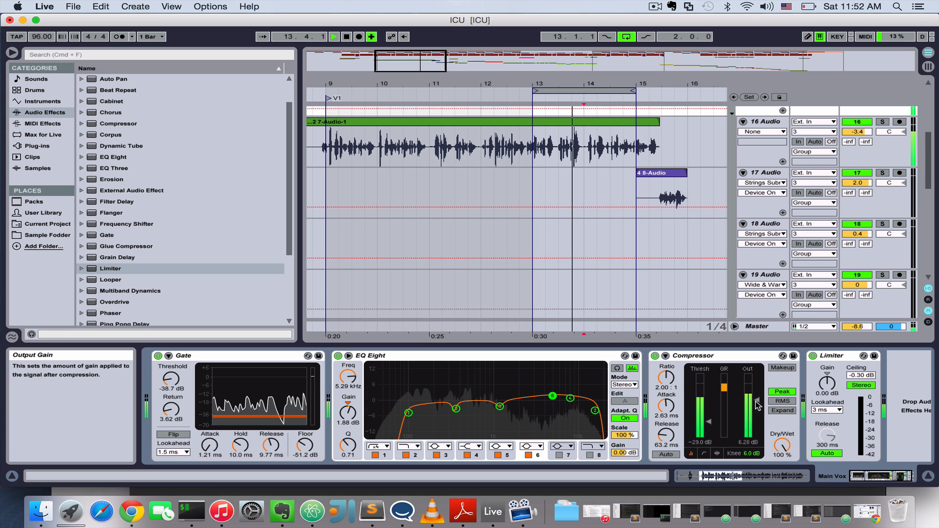
pyautogui.press('space')
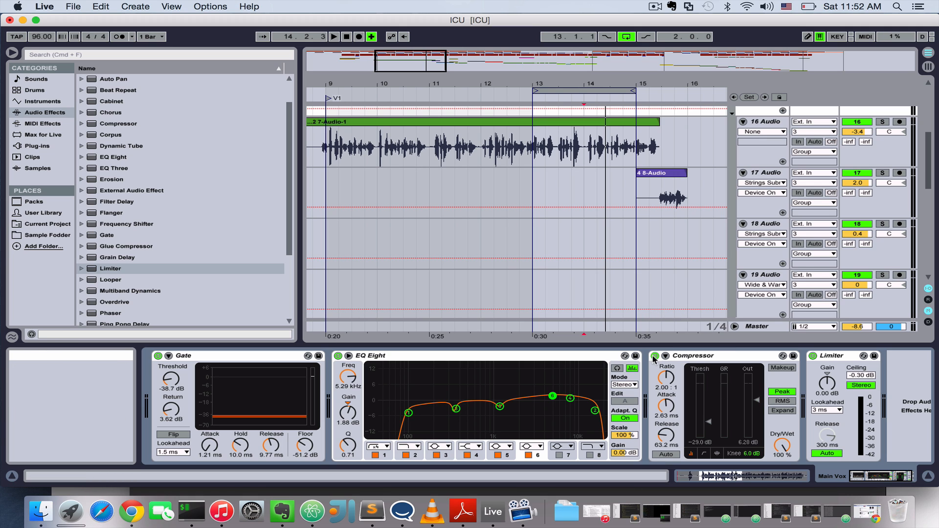
pyautogui.click(533, 96)
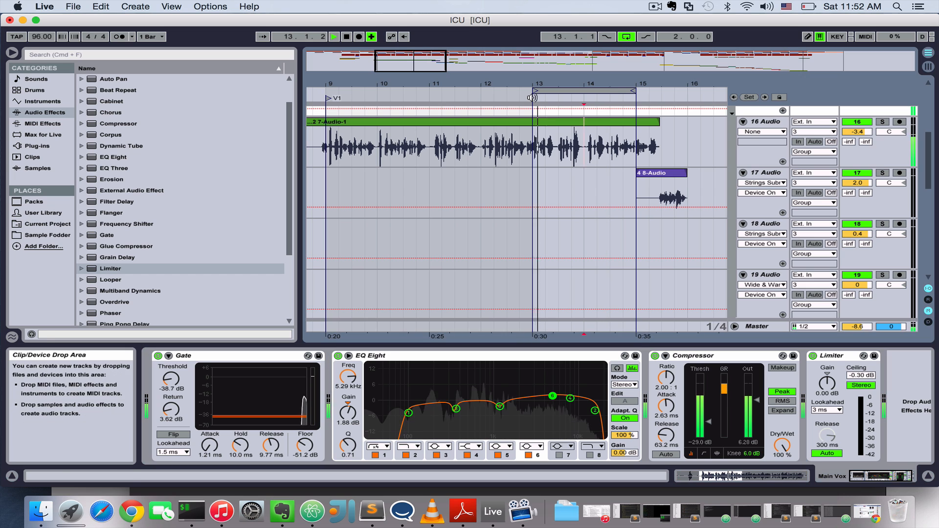
# Compare the looped vocal with the Compressor bypassed and active, leave it enabled, and stop playback
pyautogui.click(656, 356)
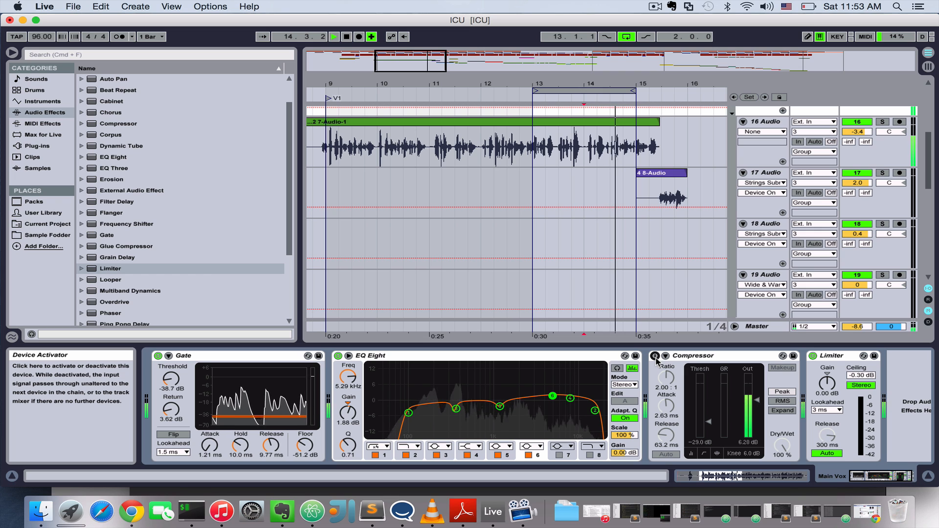
pyautogui.click(655, 356)
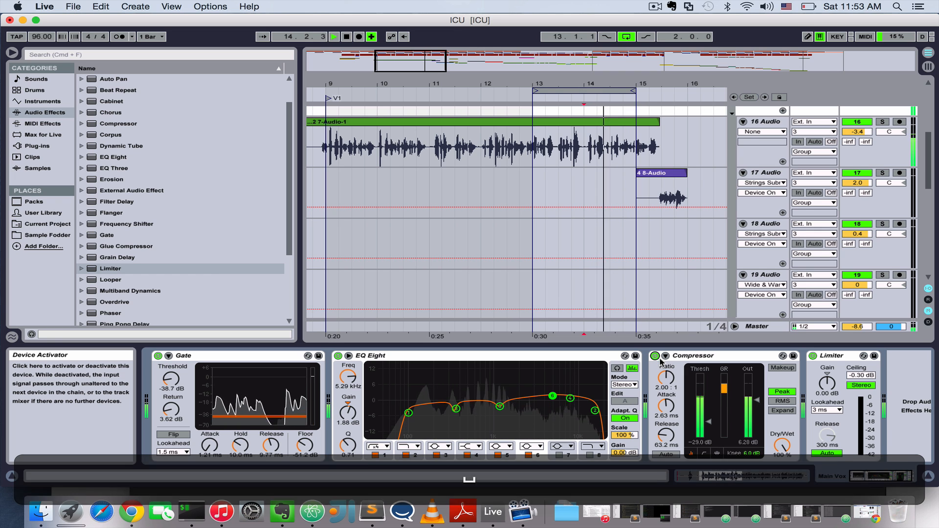
pyautogui.press('space')
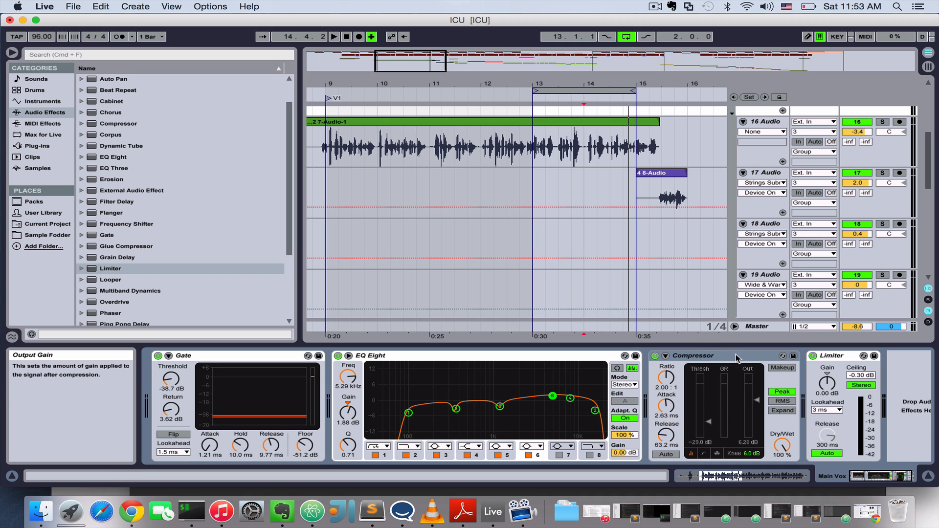
# Play the loop in short passes while raising the Limiter's gain on Main Vox to 7.60 dB
pyautogui.click(838, 359)
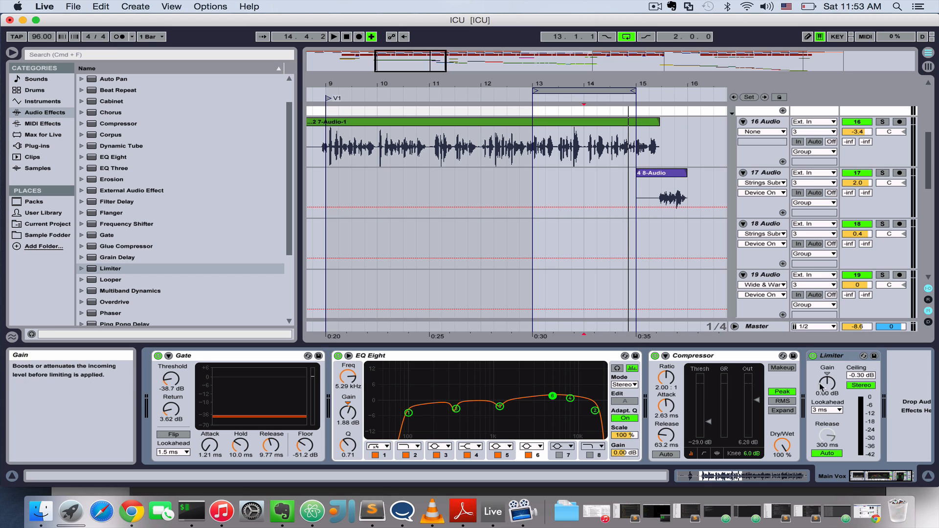
pyautogui.scroll(3, 781, 285)
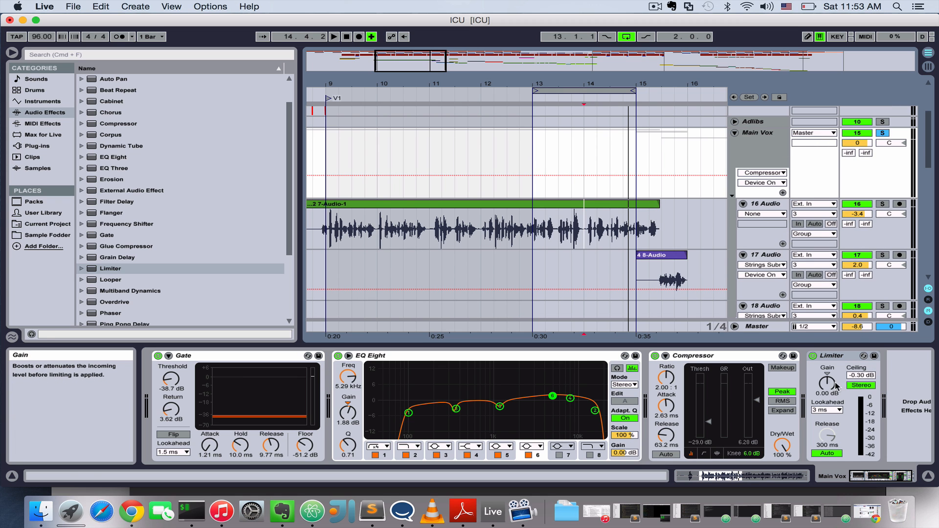
pyautogui.press('space')
pyautogui.moveTo(835, 383); pyautogui.dragTo(835, 313)
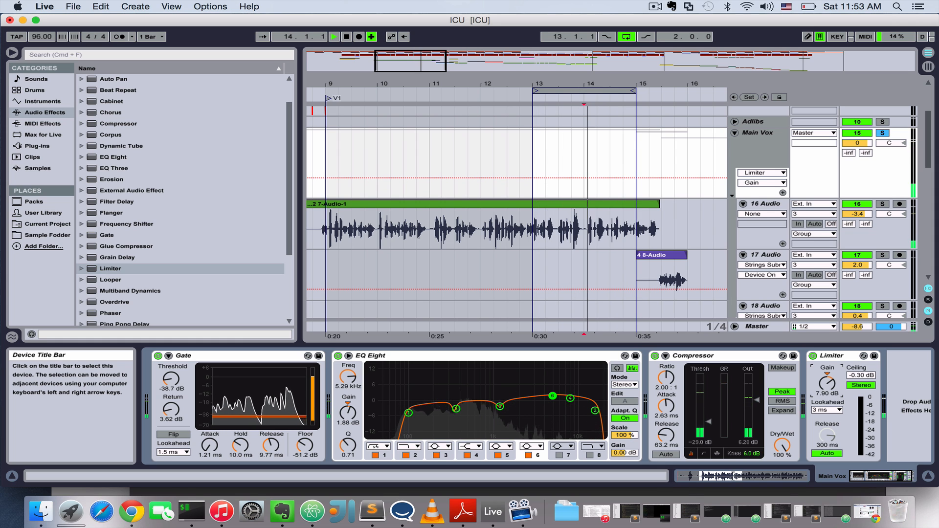
pyautogui.press('space')
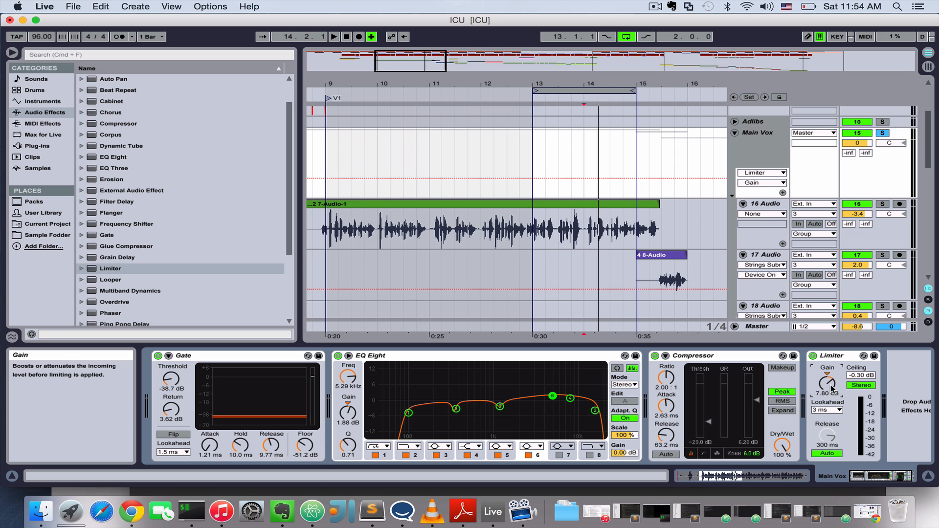
pyautogui.press('space')
pyautogui.moveTo(829, 385); pyautogui.dragTo(828, 407)
pyautogui.press('space')
pyautogui.press('space')
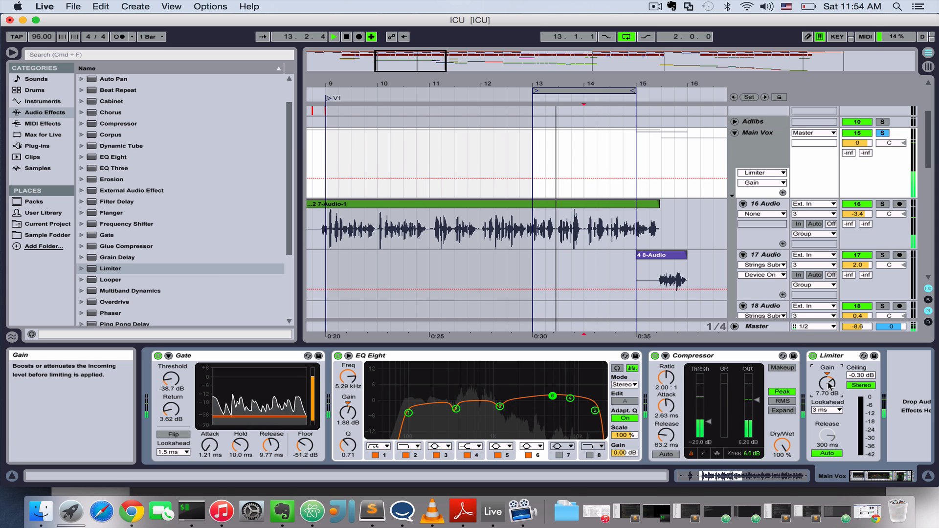
pyautogui.press('space')
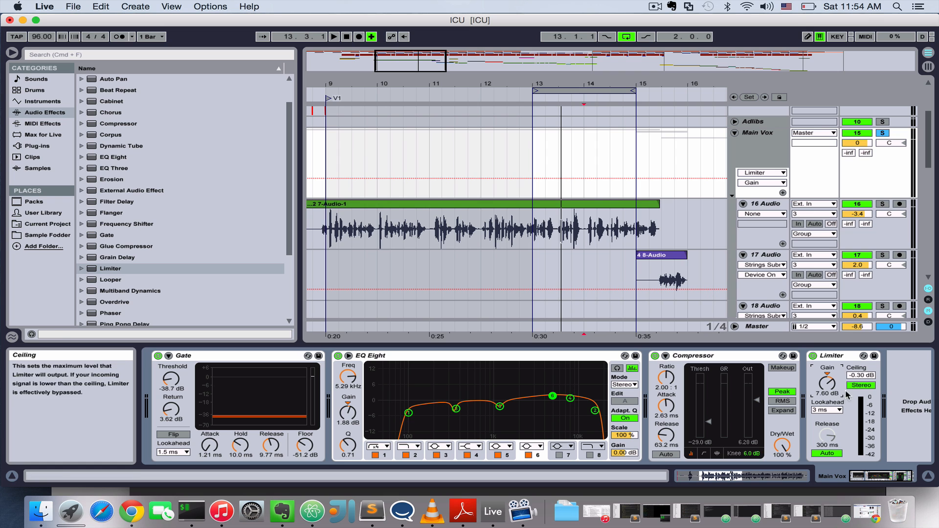
# Lower the Main Vox group's track volume to -10.9 dB
pyautogui.moveTo(560, 83); pyautogui.dragTo(552, 51)
pyautogui.scroll(-8, 564, 163)
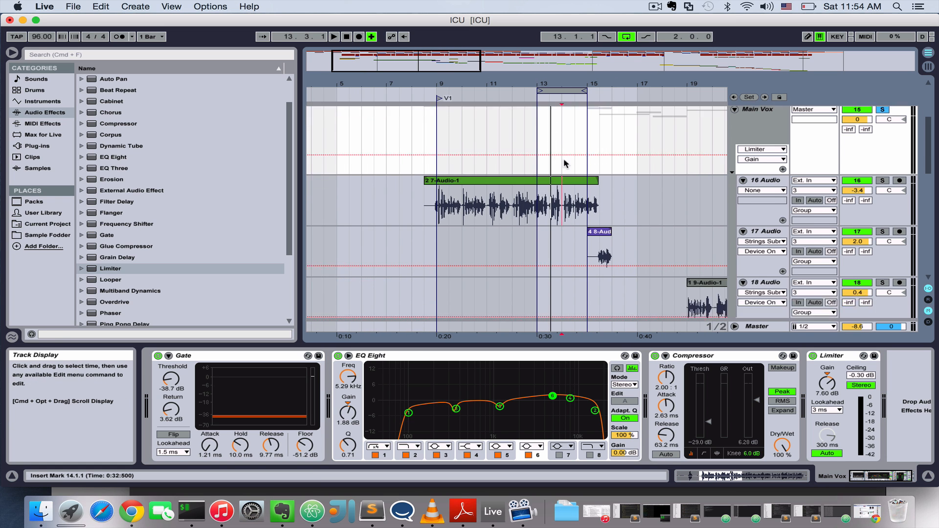
pyautogui.scroll(4, 637, 205)
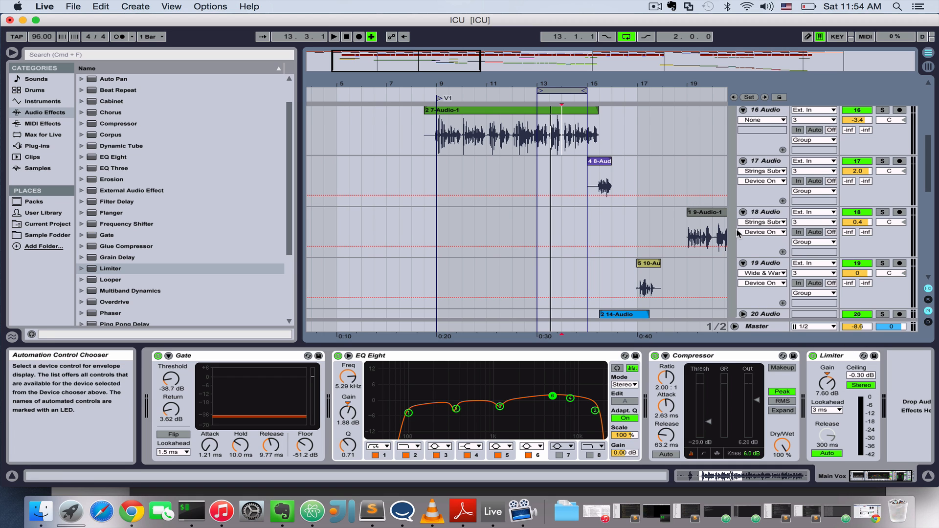
pyautogui.scroll(2, 677, 227)
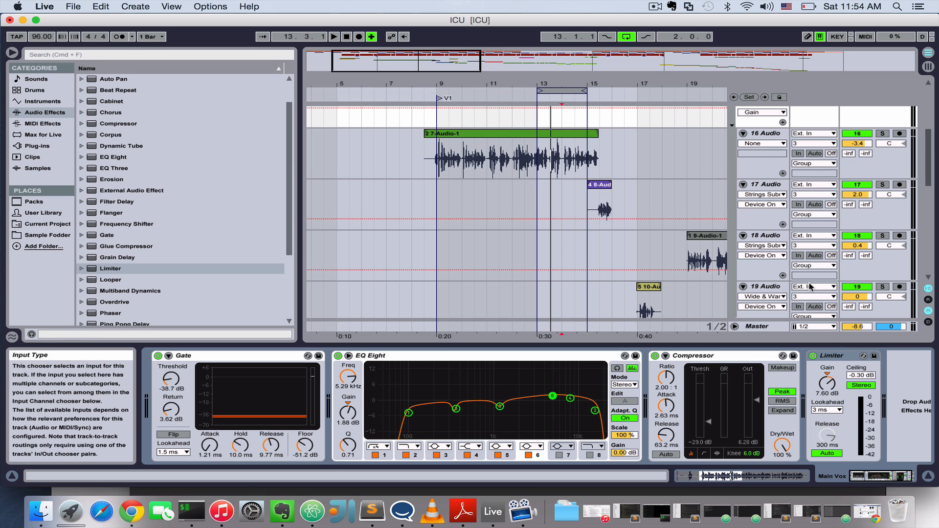
pyautogui.scroll(6, 768, 205)
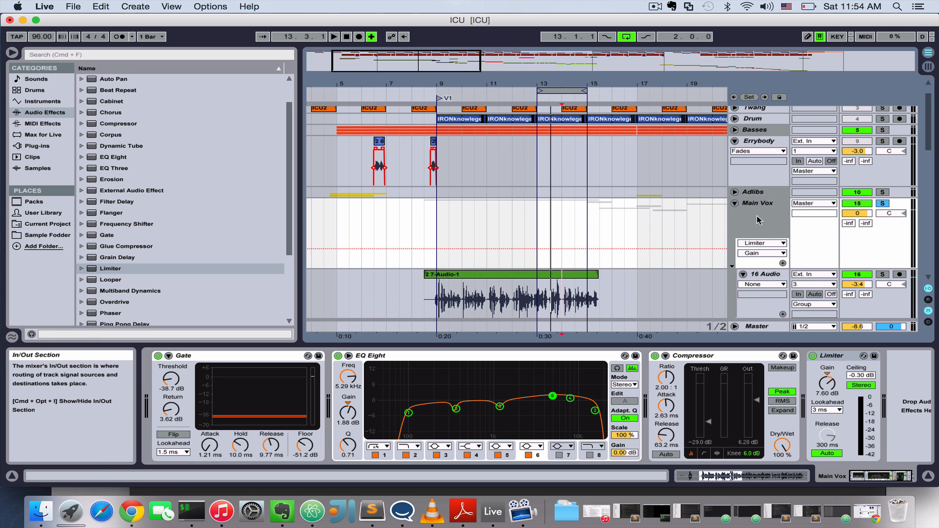
pyautogui.scroll(-1, 807, 235)
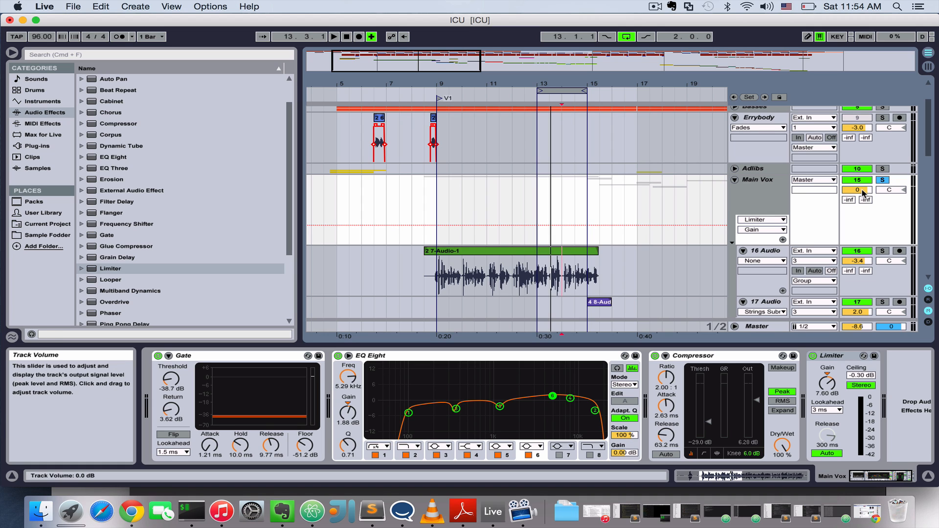
pyautogui.moveTo(859, 191); pyautogui.dragTo(859, 214)
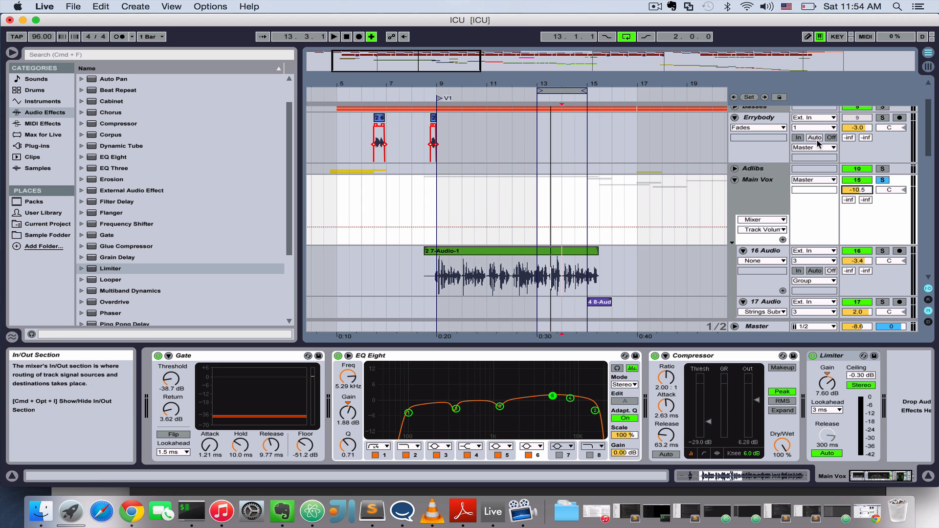
pyautogui.scroll(2, 819, 145)
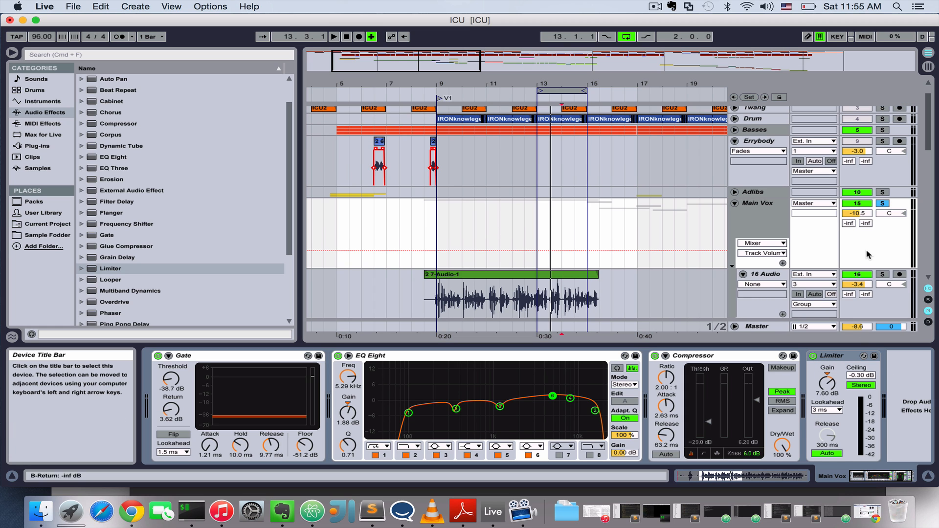
pyautogui.moveTo(863, 213); pyautogui.dragTo(863, 214)
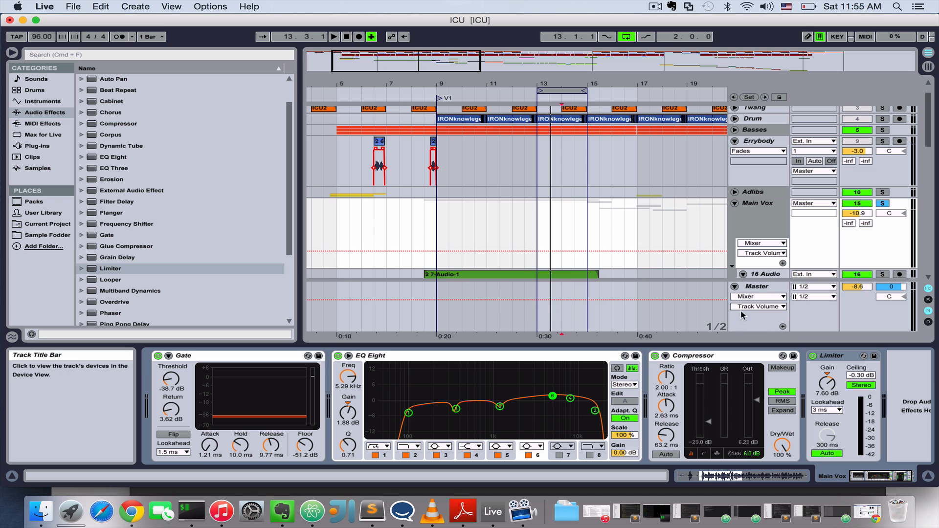
# Unfold the Master track, check its device chain, and reselect the Main Vox group
pyautogui.click(735, 328)
pyautogui.click(759, 304)
pyautogui.scroll(-5, 760, 301)
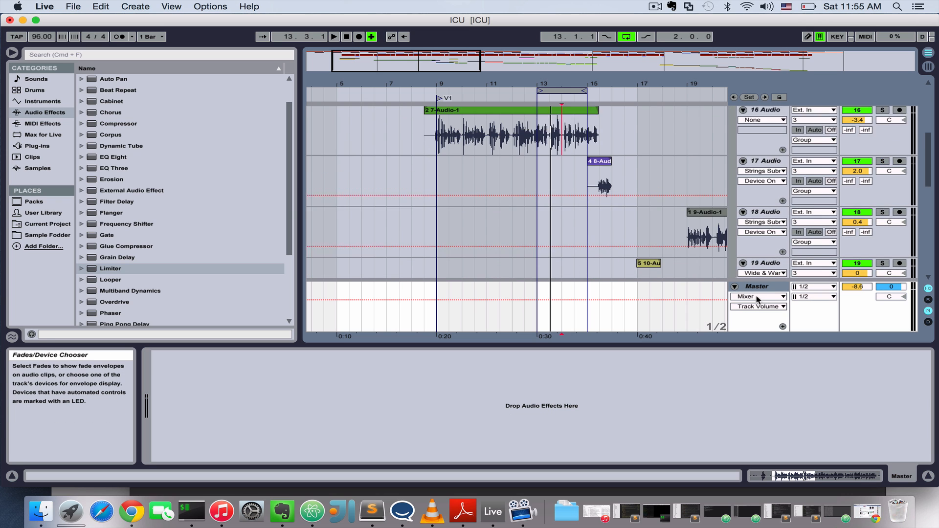
pyautogui.scroll(1, 810, 271)
pyautogui.scroll(2, 811, 271)
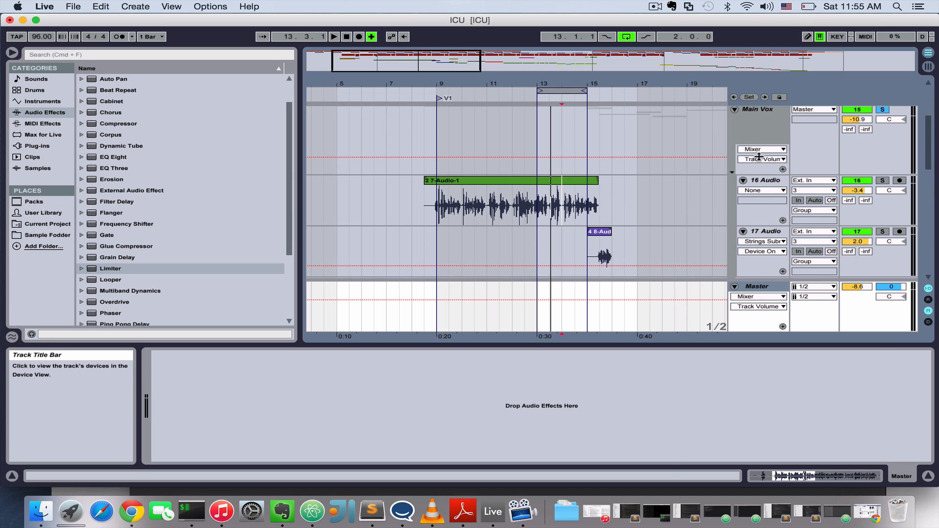
pyautogui.click(752, 117)
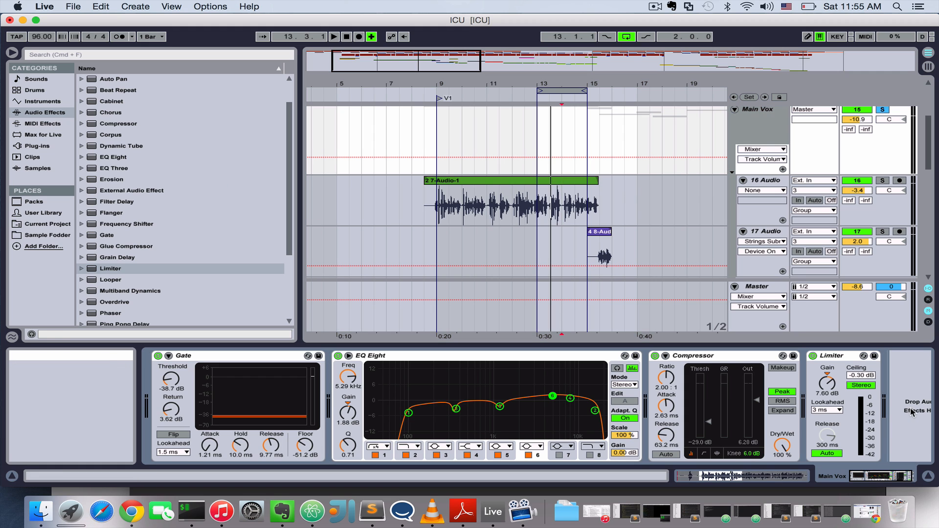
# Show the return tracks in the arrangement, select A Return, and unfold both returns
pyautogui.scroll(-2, 782, 244)
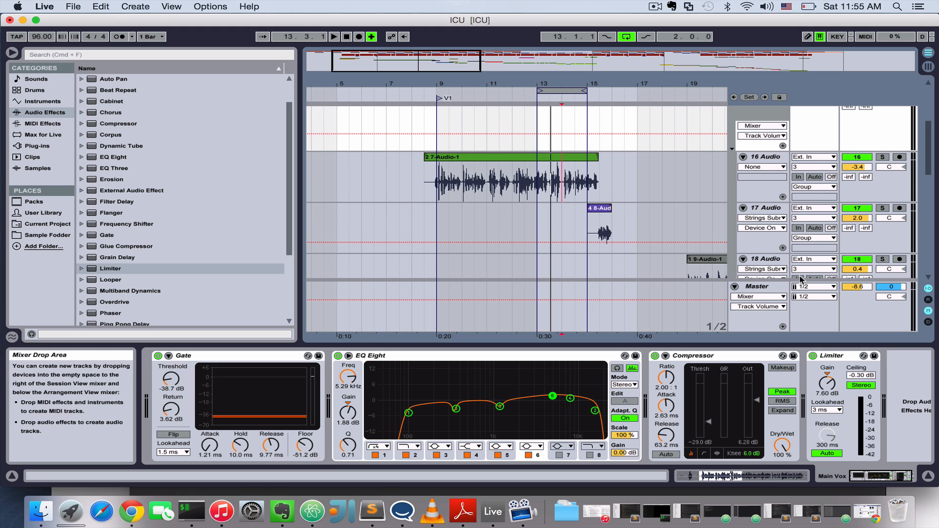
pyautogui.click(927, 299)
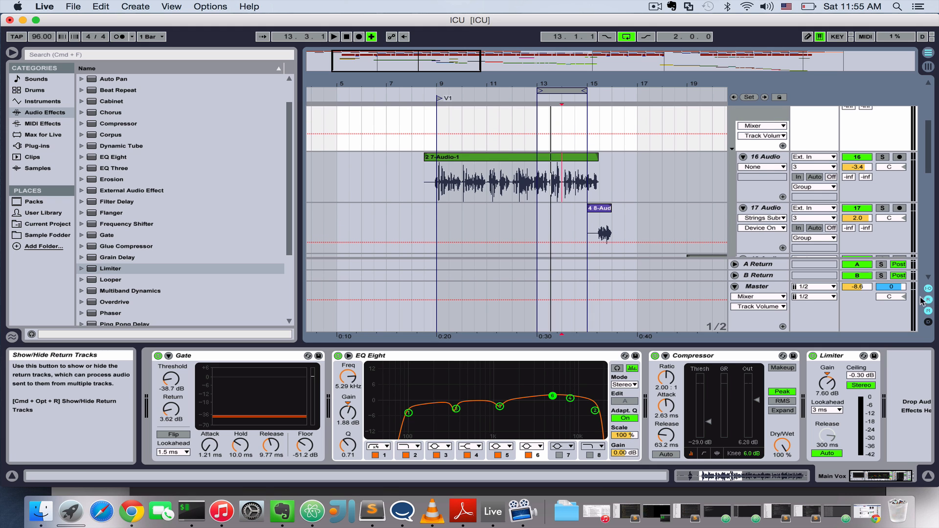
pyautogui.click(758, 265)
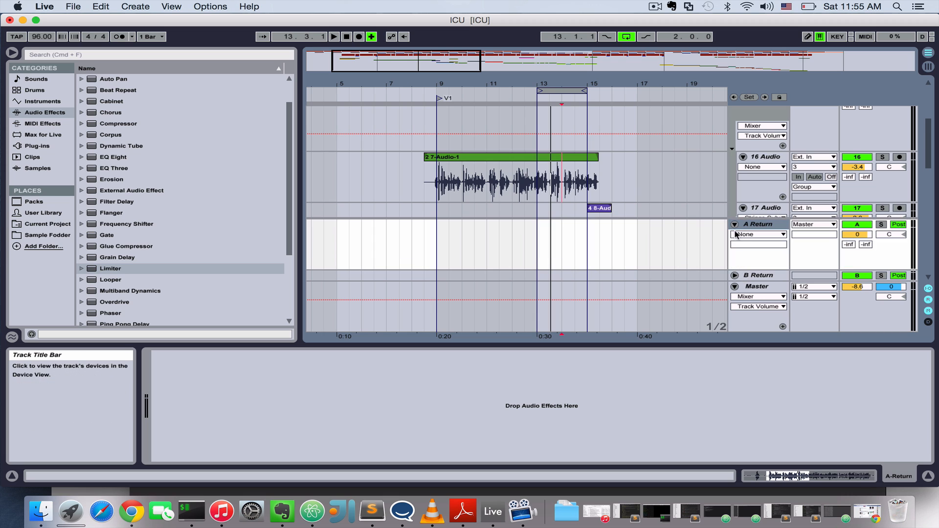
pyautogui.keyDown('alt'); pyautogui.click(735, 265); pyautogui.keyUp('alt')
pyautogui.scroll(-1, 781, 140)
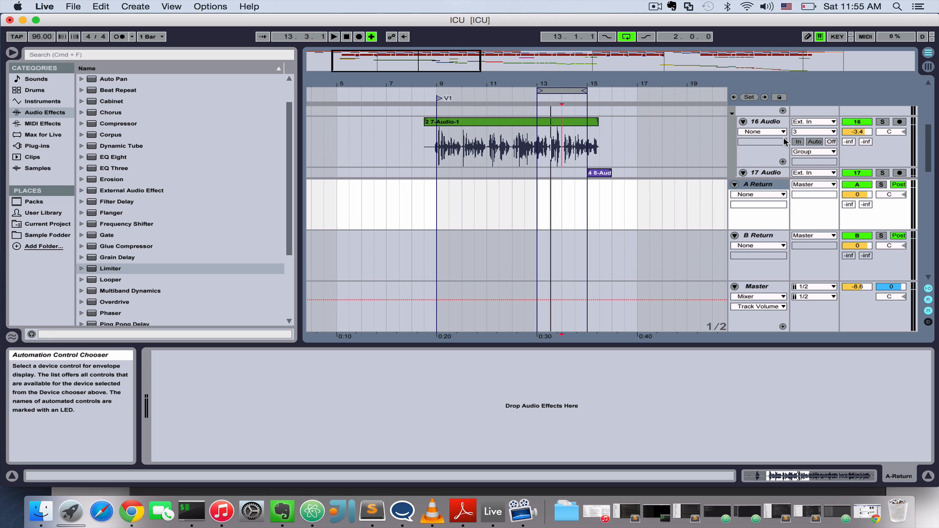
# Load the Small Room preset from Reverb's Room folder onto A Return and collapse that folder
pyautogui.scroll(3, 785, 146)
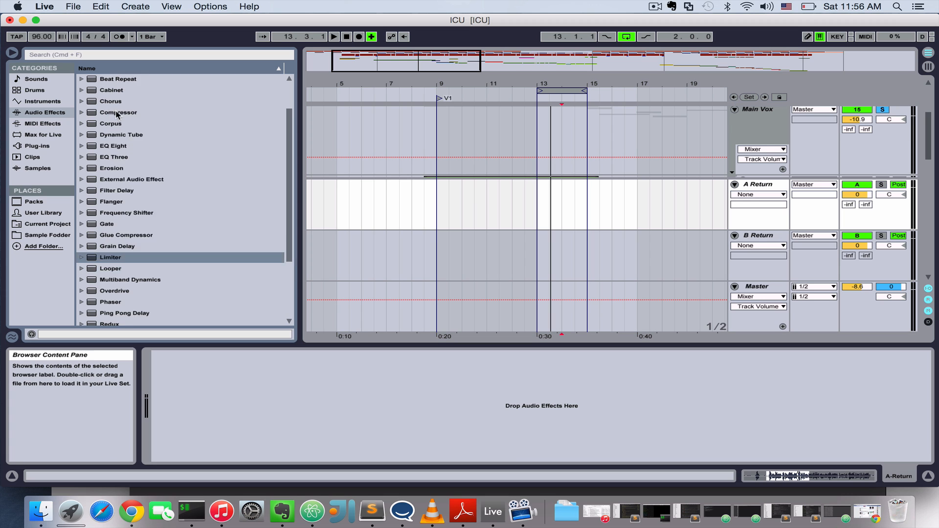
pyautogui.scroll(2, 118, 120)
pyautogui.scroll(-5, 121, 147)
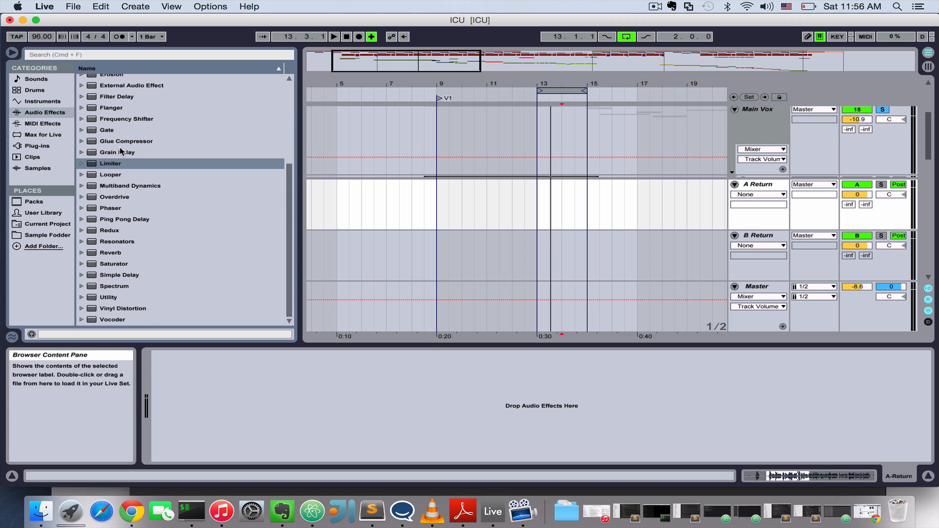
pyautogui.click(89, 254)
pyautogui.click(92, 275)
pyautogui.scroll(-2, 191, 233)
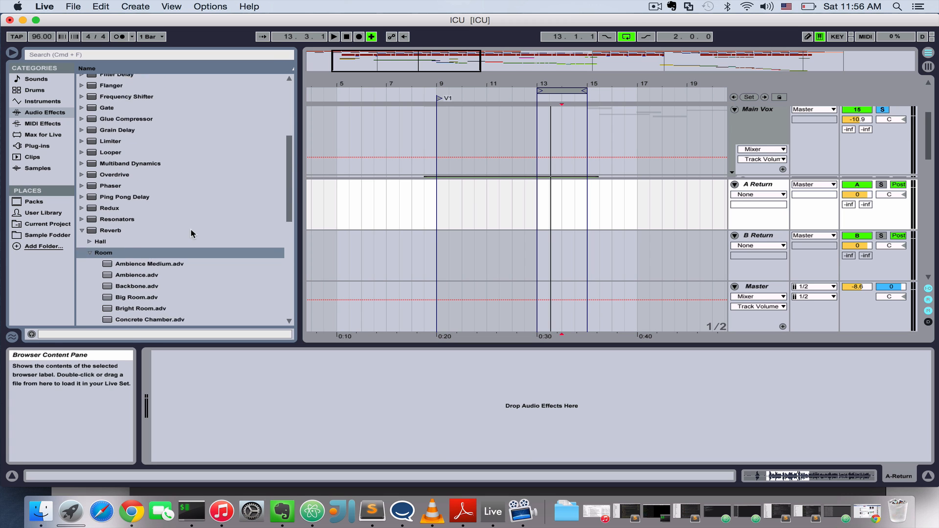
pyautogui.scroll(-6, 191, 233)
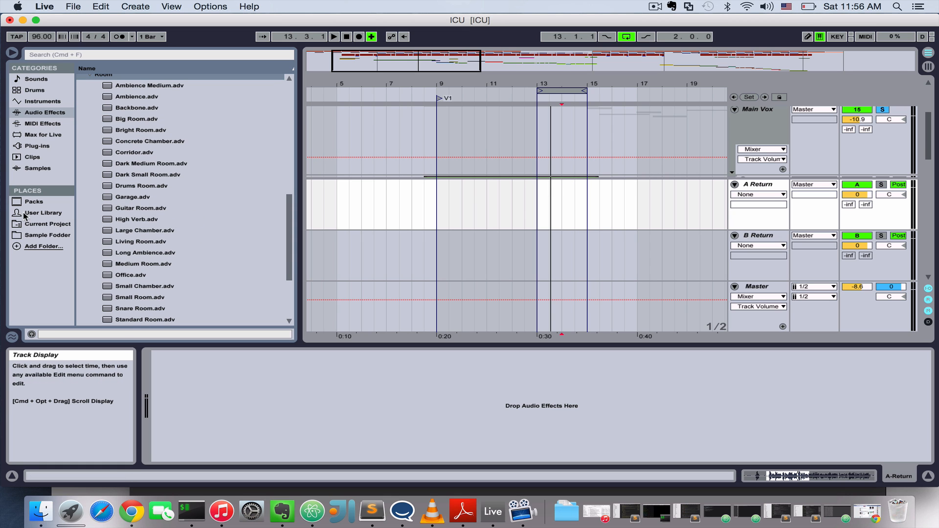
pyautogui.doubleClick(135, 300)
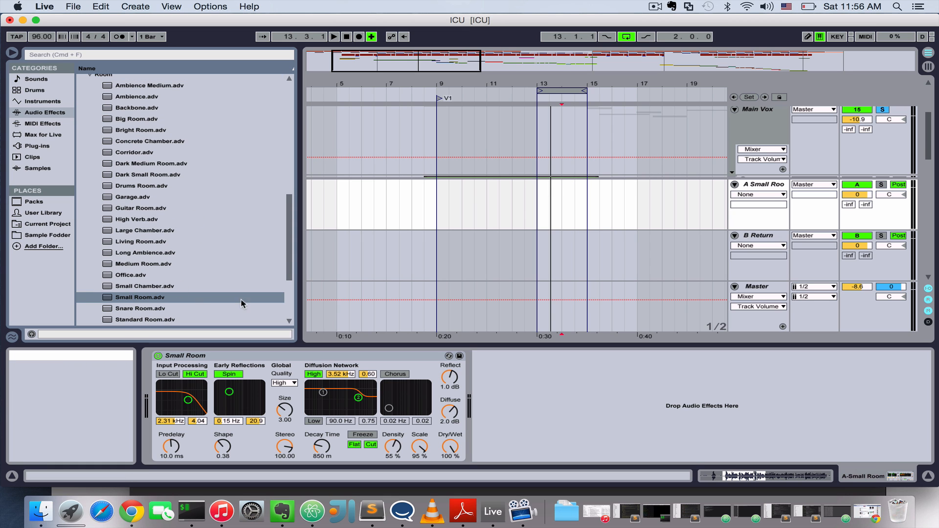
pyautogui.scroll(6, 84, 216)
pyautogui.press('Left')
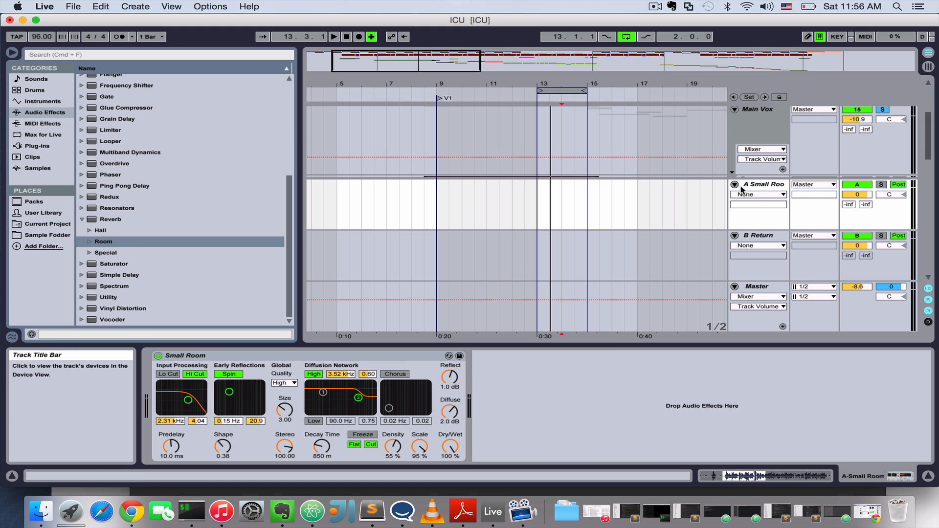
# Check the device chains of B Return and the return track holding Small Room
pyautogui.scroll(1, 500, 109)
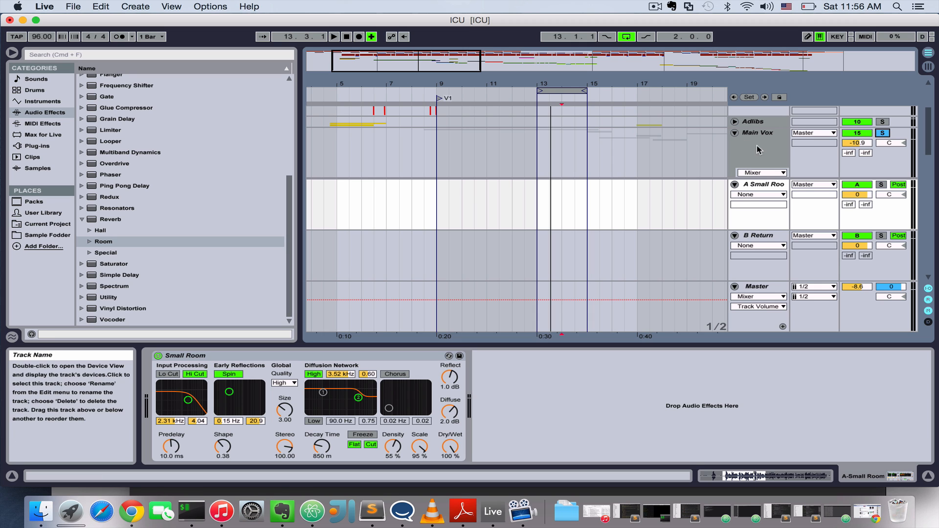
pyautogui.click(761, 235)
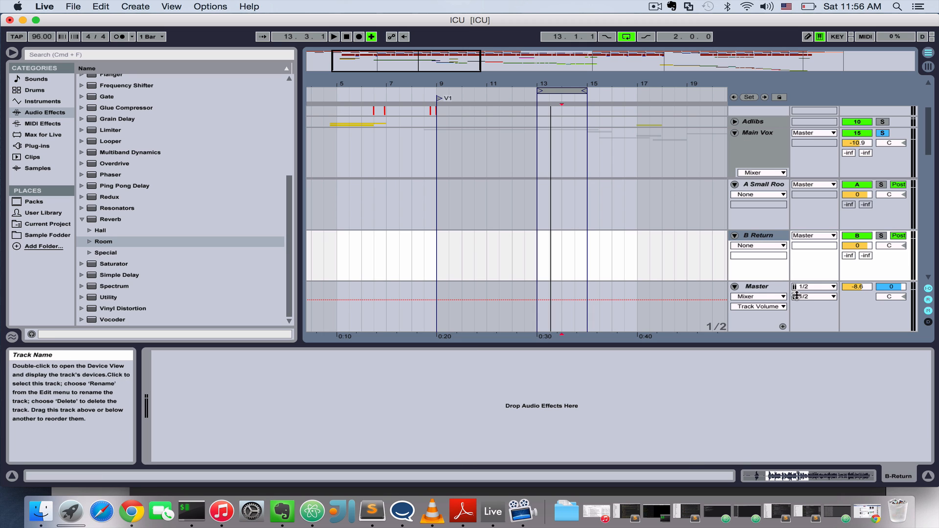
pyautogui.click(760, 188)
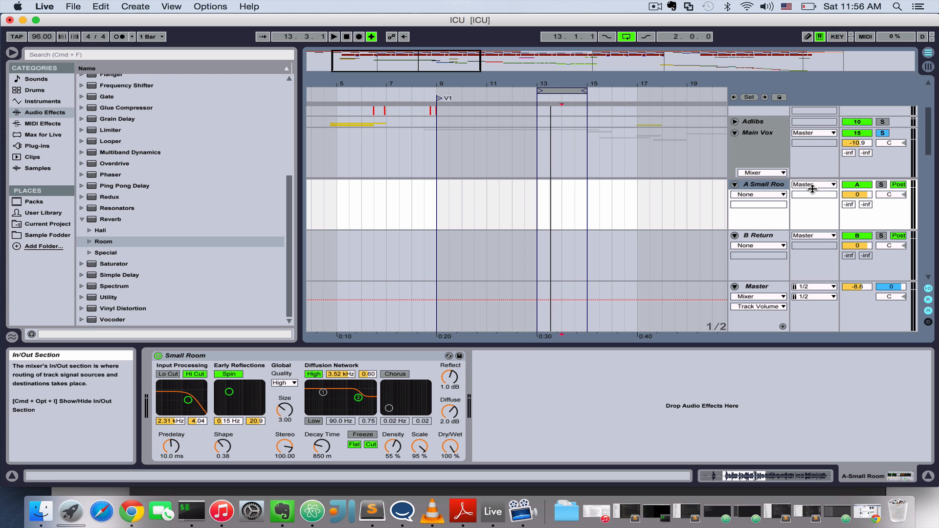
# Switch to Session View and select the Main Vox group, bringing its sub-tracks into view beside the returns
pyautogui.press('Tab')
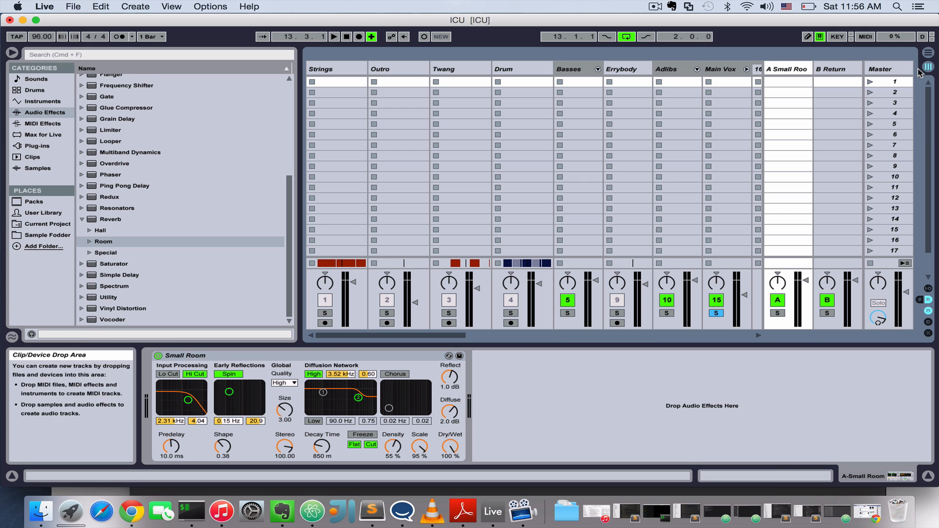
pyautogui.click(726, 240)
pyautogui.hscroll(5, 734, 196)
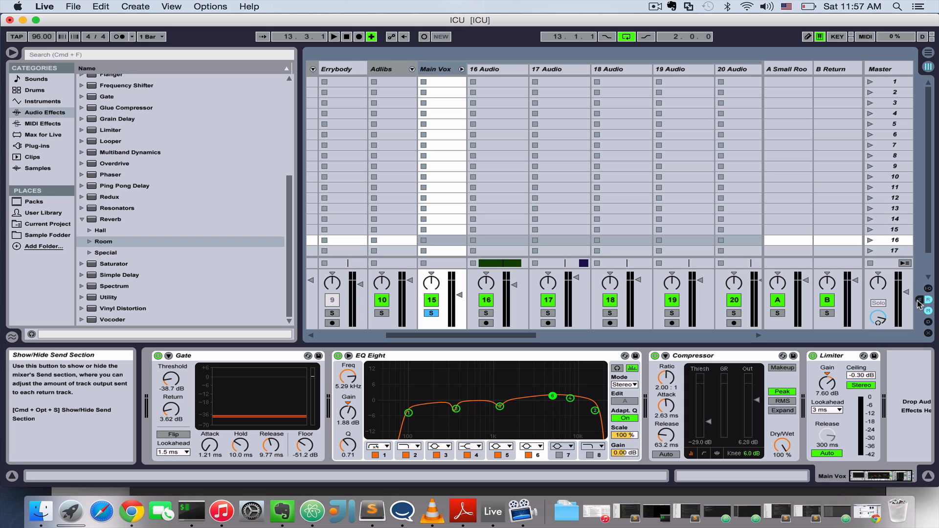
# Show the mixer's send controls and try Main Vox's send to the Small Room return, turning it back down fully
pyautogui.click(920, 301)
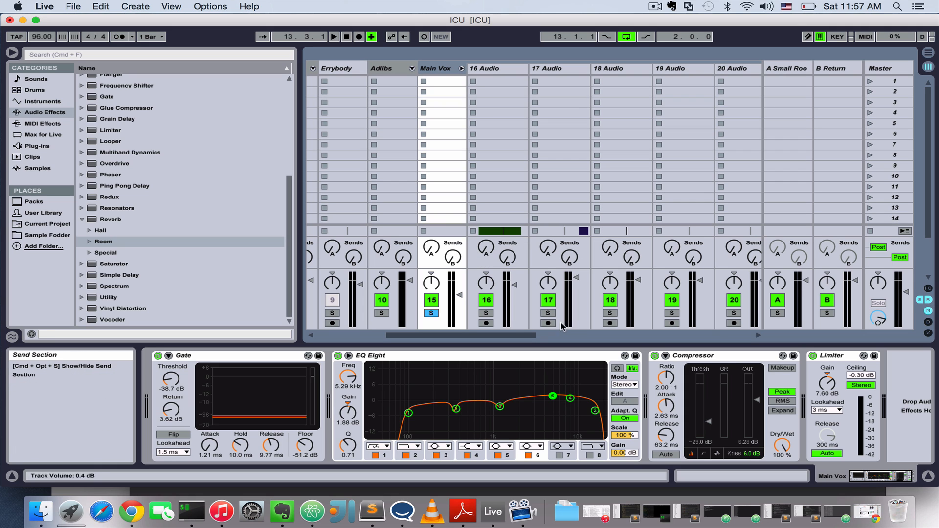
pyautogui.moveTo(429, 247); pyautogui.dragTo(429, 230)
pyautogui.click(796, 67)
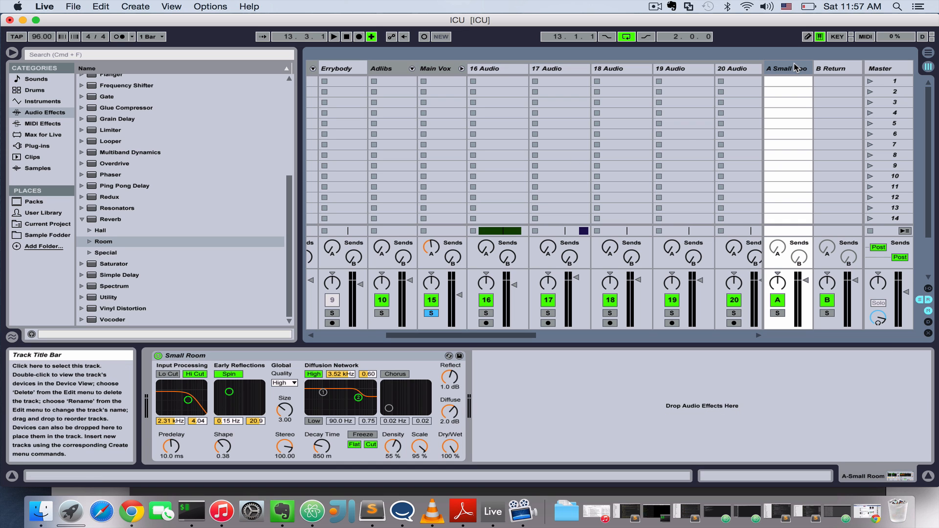
pyautogui.click(421, 73)
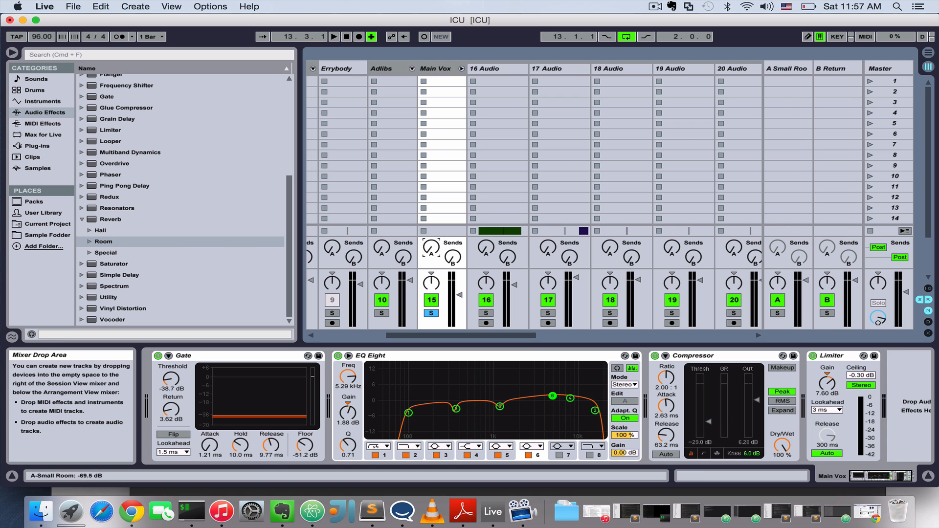
pyautogui.moveTo(431, 247); pyautogui.dragTo(432, 274)
# Examine the Small Room return's own send knob, its reverb's Dry/Wet setting and Main Vox's send A
pyautogui.click(784, 71)
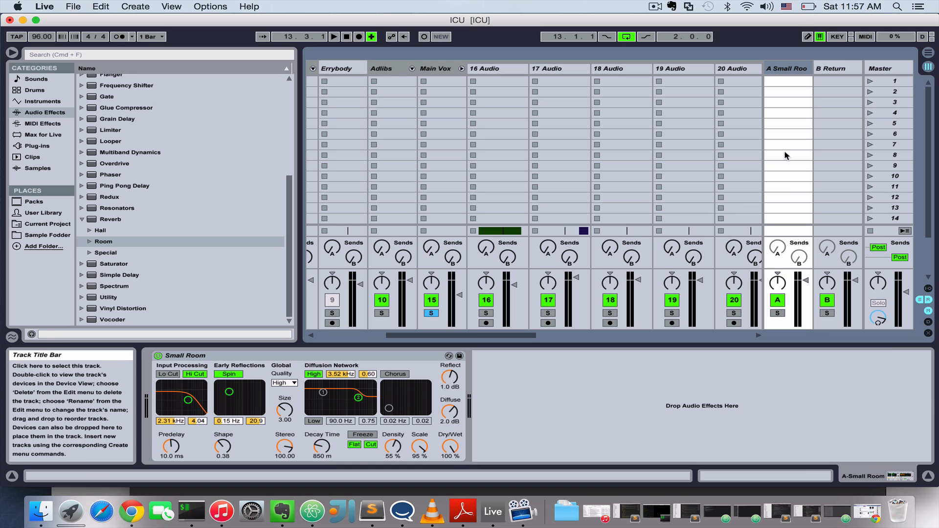
pyautogui.moveTo(779, 256); pyautogui.dragTo(779, 246)
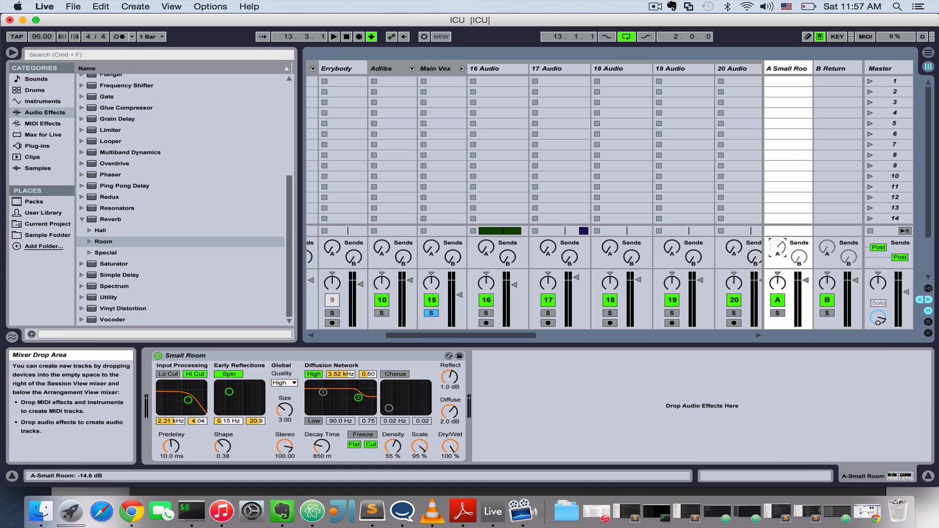
pyautogui.click(784, 71)
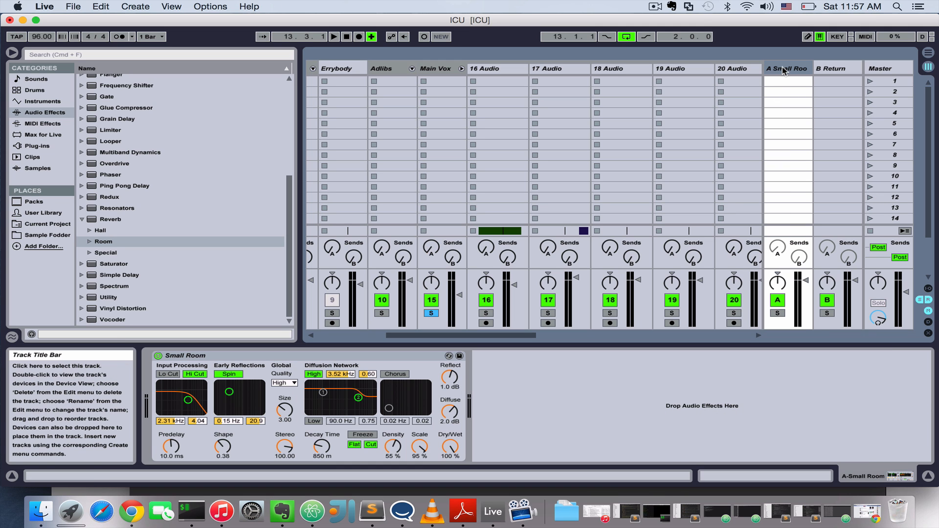
pyautogui.click(778, 249)
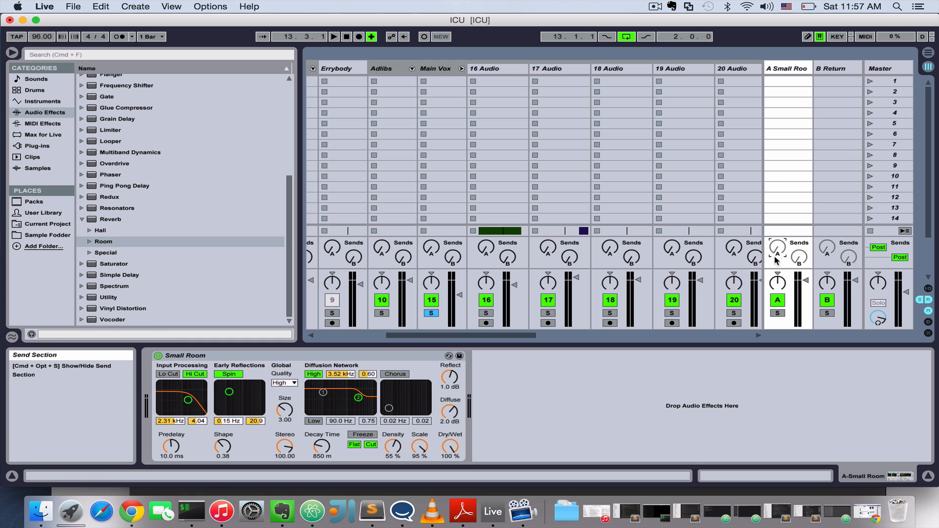
pyautogui.click(451, 442)
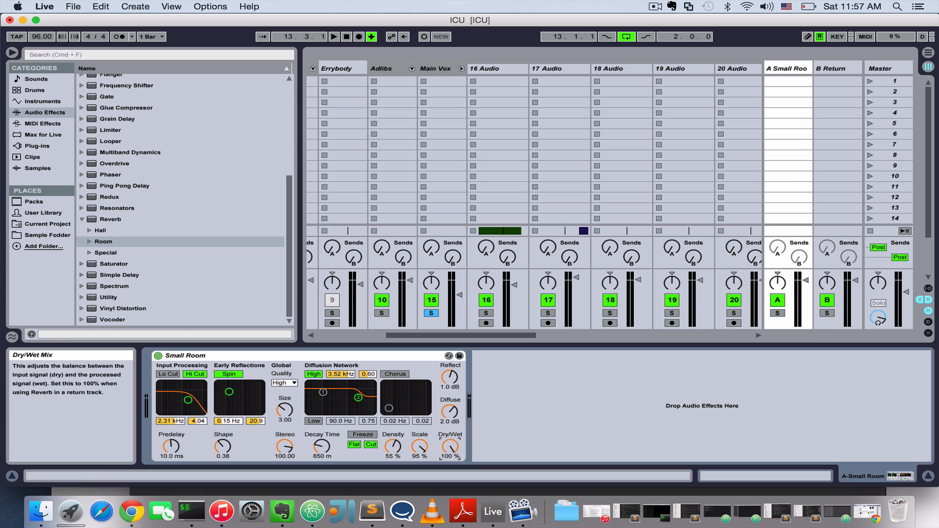
pyautogui.click(753, 392)
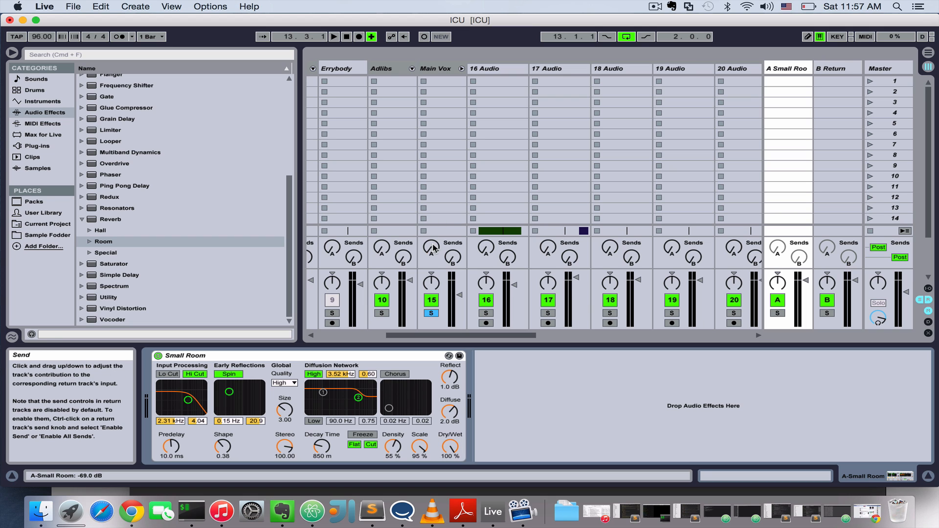
pyautogui.moveTo(426, 252)
pyautogui.mouseDown()
pyautogui.moveTo(427, 235)
pyautogui.moveTo(427, 267)
pyautogui.mouseUp()
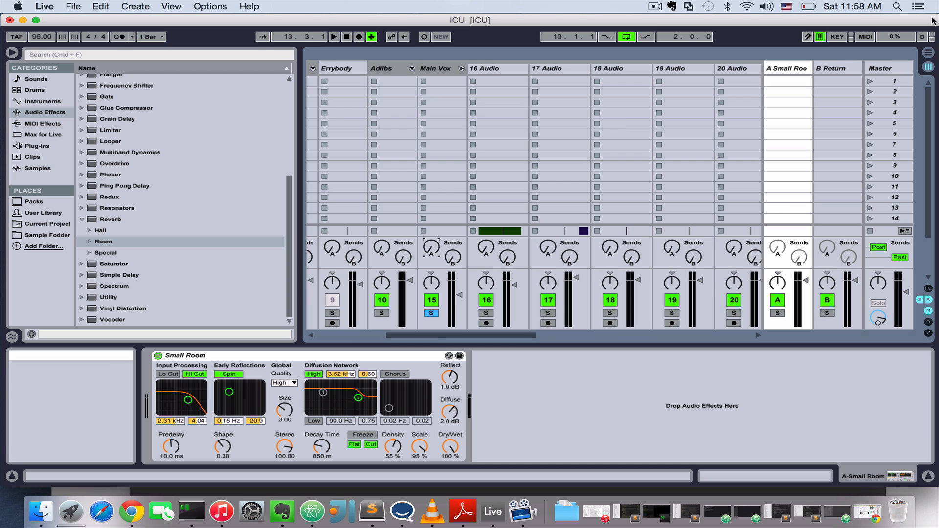
# Play the section around bar 13 and turn up Main Vox's send A to the Small Room return
pyautogui.click(928, 52)
pyautogui.click(525, 95)
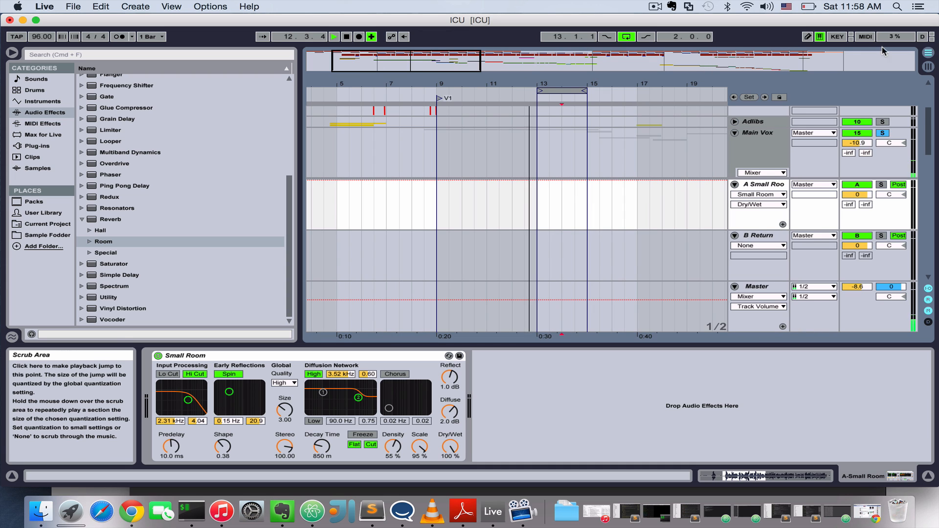
pyautogui.press('Tab')
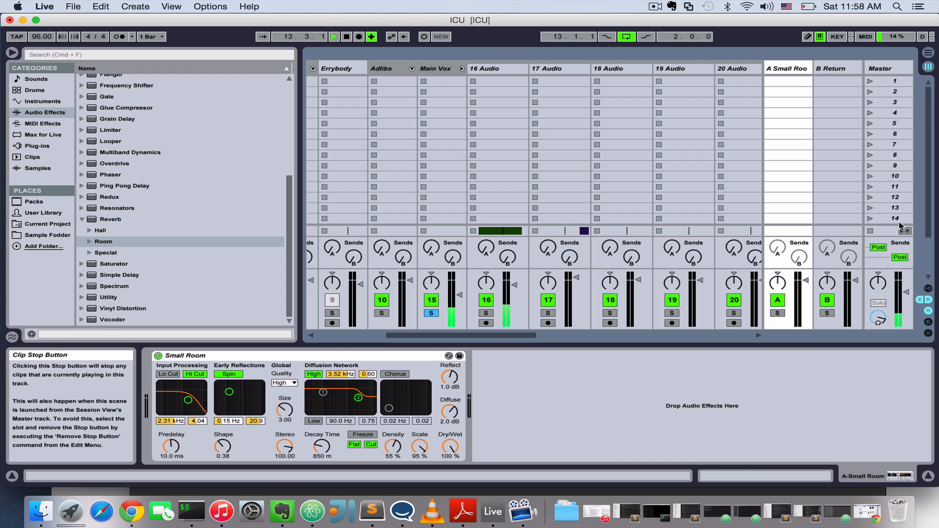
pyautogui.press('space')
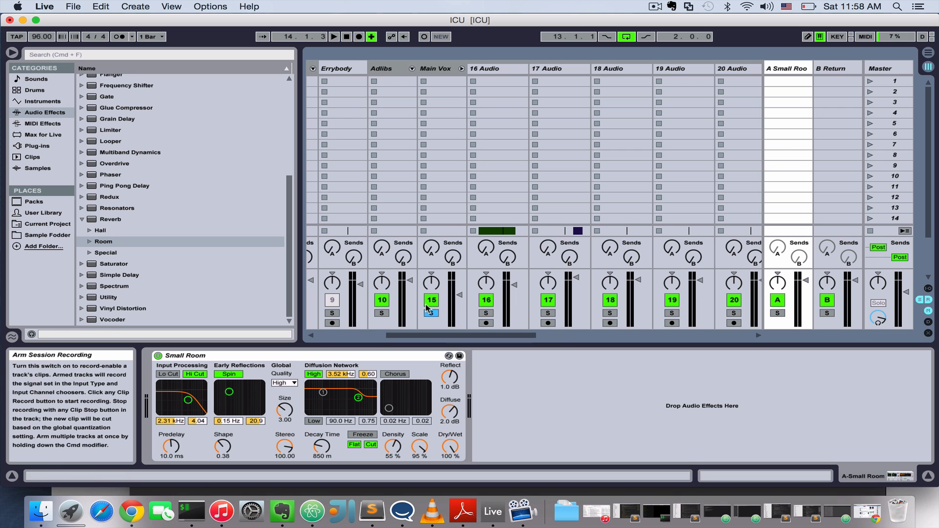
pyautogui.press('space')
pyautogui.moveTo(433, 251); pyautogui.dragTo(433, 185)
# Rename the Small Room return track as Verb
pyautogui.rightClick(788, 69)
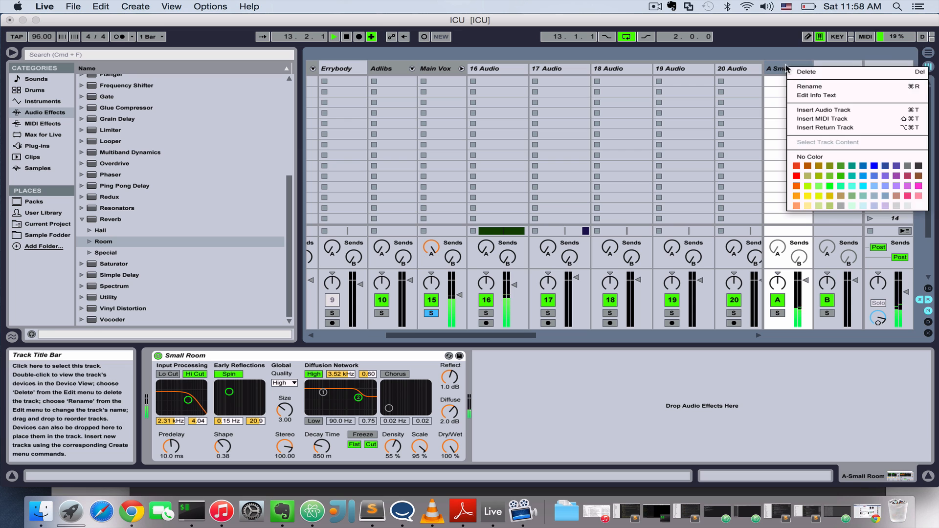
pyautogui.click(803, 87)
pyautogui.write('Verb')
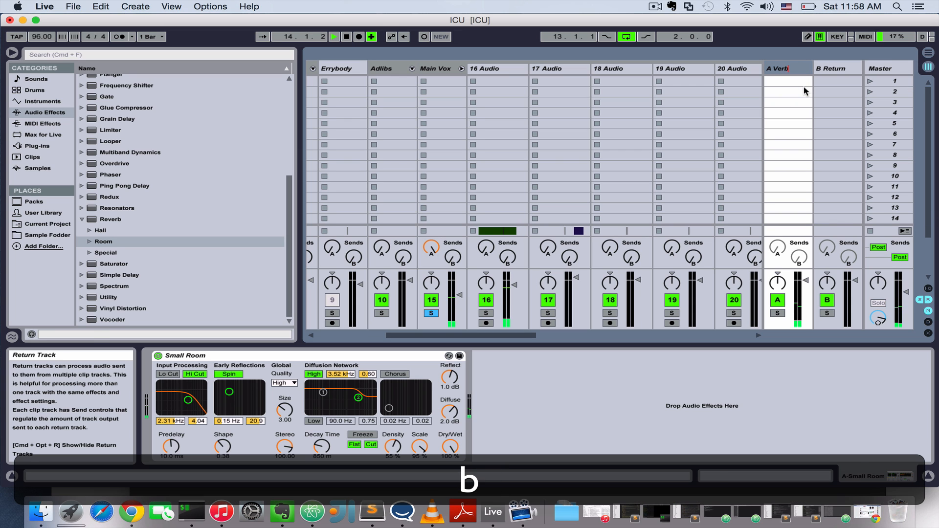
pyautogui.press('Return')
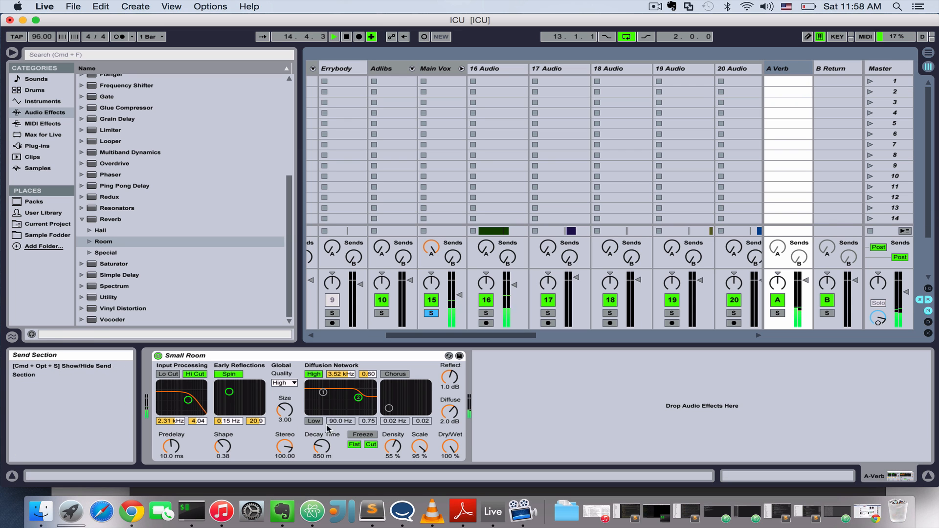
# Set the reverb's Size to 4.47 and Predelay to 17.4 ms, toggling its Lo Cut filter on and off
pyautogui.moveTo(285, 409); pyautogui.dragTo(264, 413)
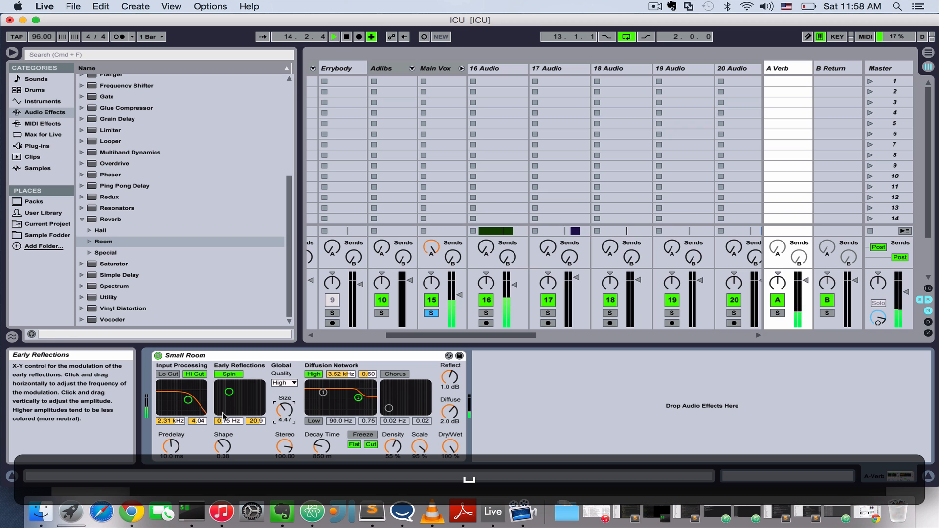
pyautogui.moveTo(171, 446); pyautogui.dragTo(171, 438)
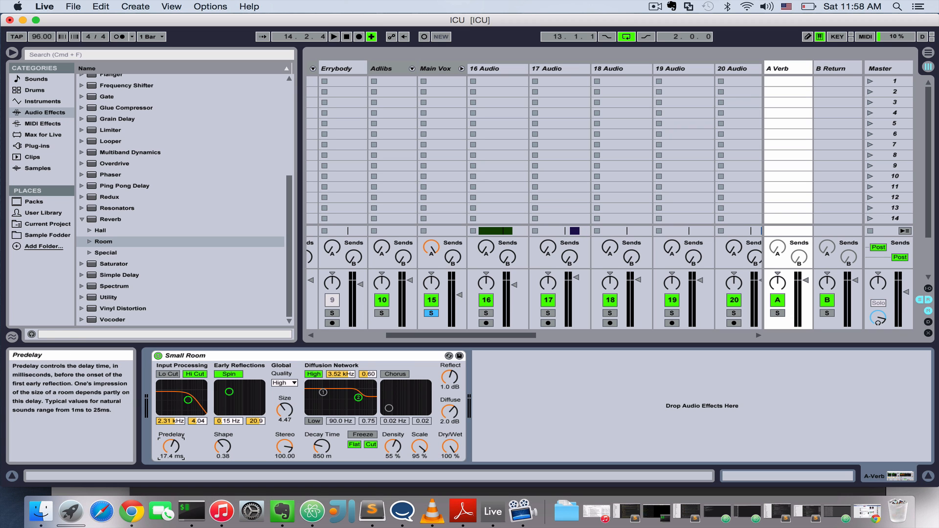
pyautogui.click(170, 368)
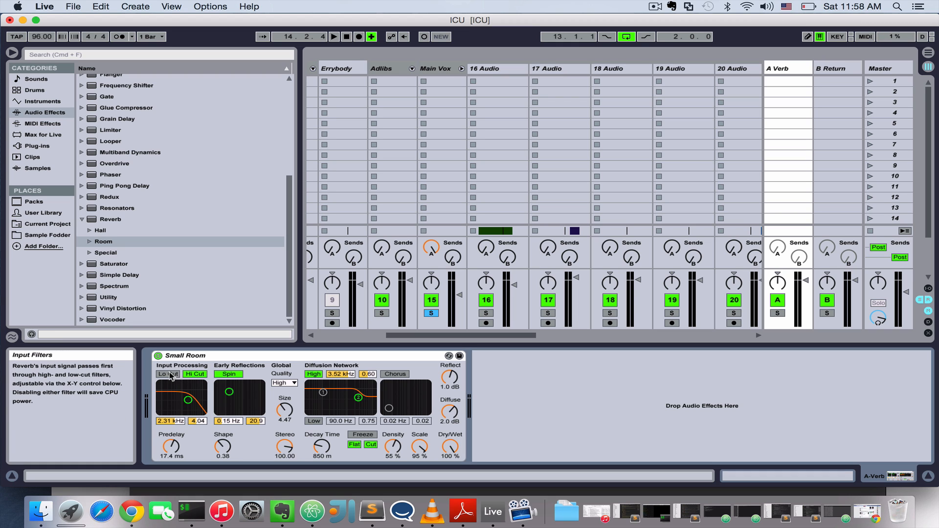
pyautogui.click(169, 375)
pyautogui.click(169, 374)
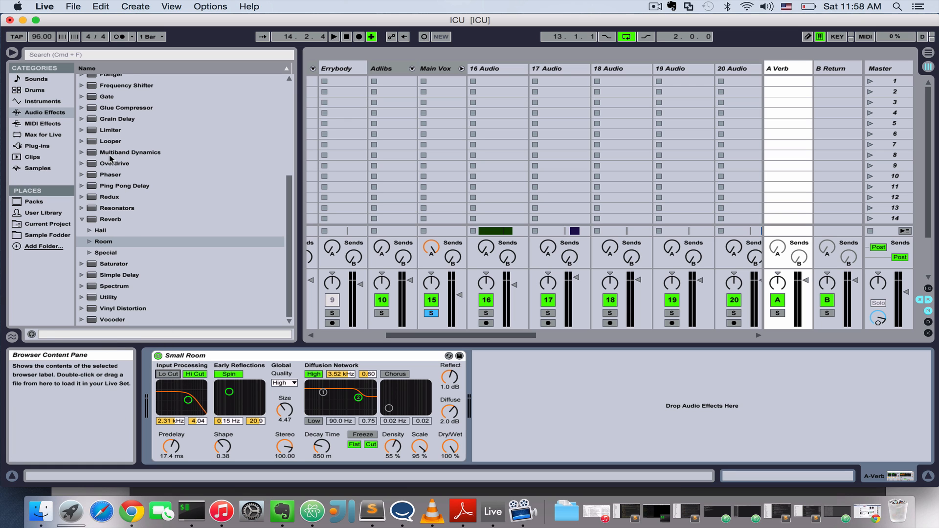
# Insert an EQ Eight before the reverb on the Verb return and make its first band a low cut
pyautogui.scroll(10, 110, 161)
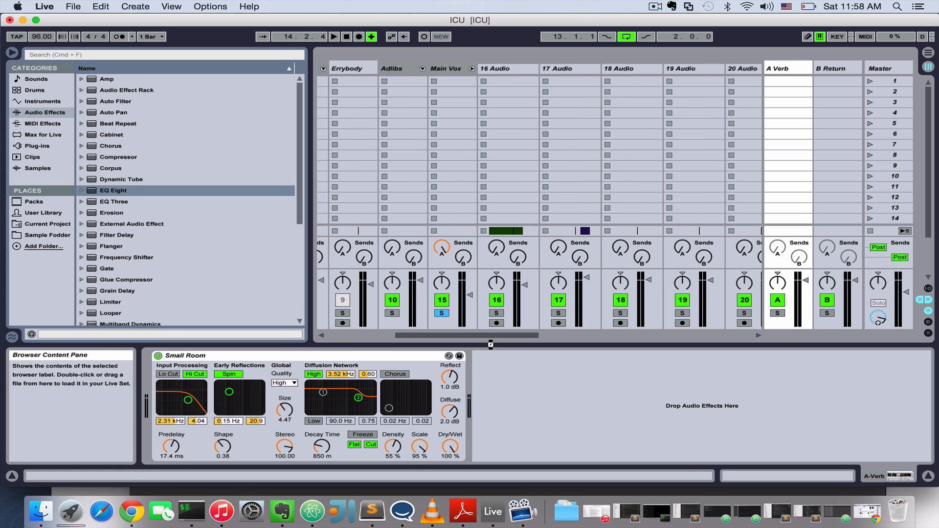
pyautogui.moveTo(517, 356); pyautogui.dragTo(155, 375)
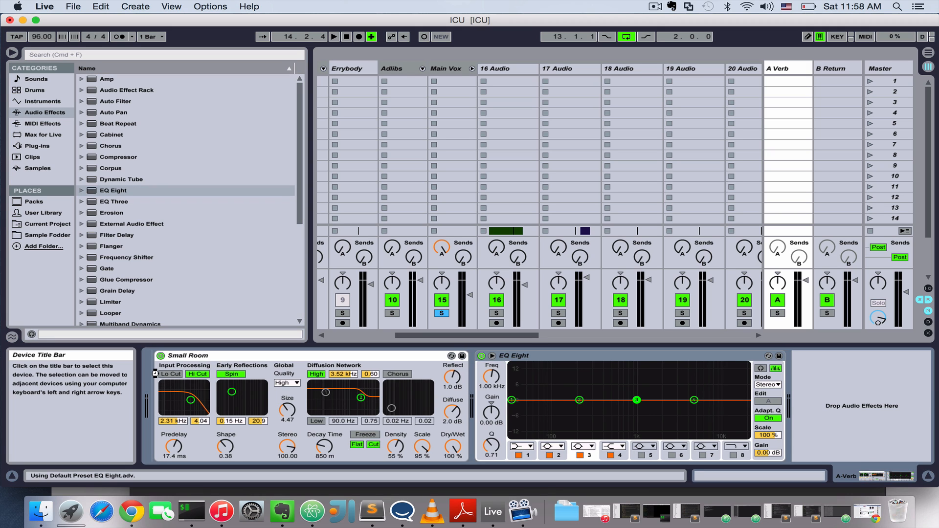
pyautogui.click(198, 446)
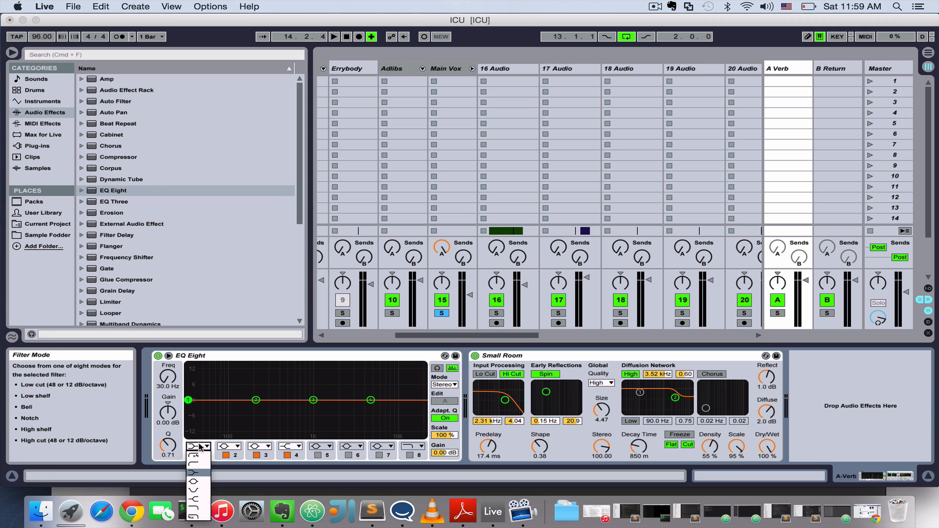
pyautogui.click(193, 464)
# Switch off EQ Eight bands 2, 3 and 4, and set the low cut to 289 Hz
pyautogui.click(226, 455)
pyautogui.click(256, 456)
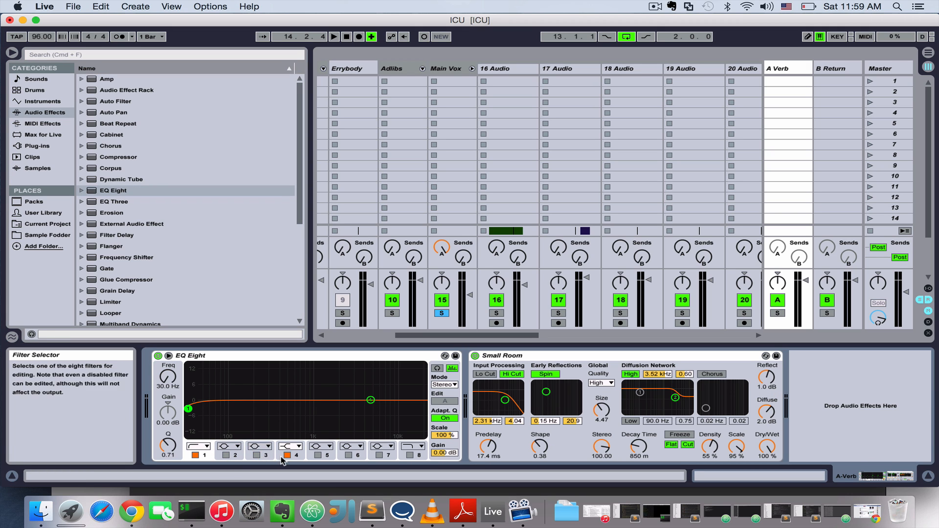
pyautogui.click(287, 455)
pyautogui.moveTo(188, 408); pyautogui.dragTo(268, 413)
# Set the reverb's Chorus to 0.35 Hz and 0.37 amplitude during playback, and try its Chorus switch
pyautogui.press('space')
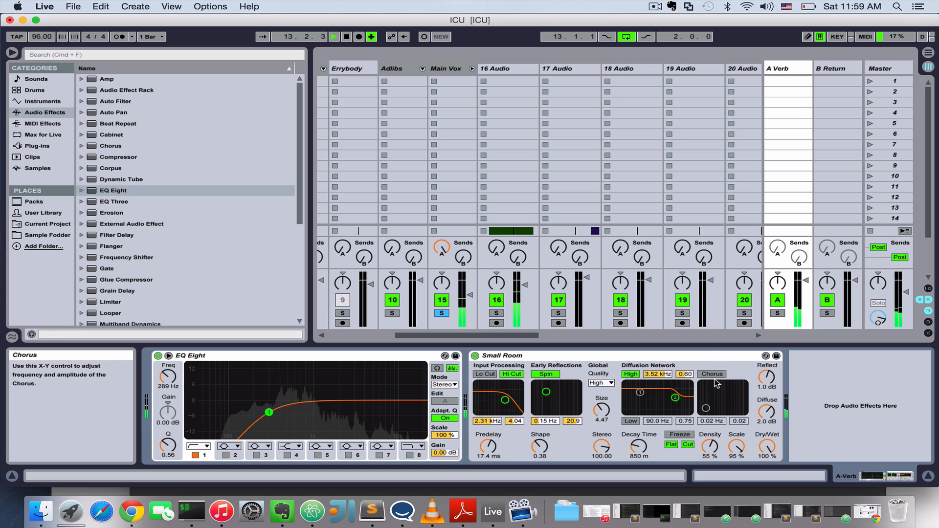
pyautogui.moveTo(706, 408); pyautogui.dragTo(724, 394)
pyautogui.click(712, 374)
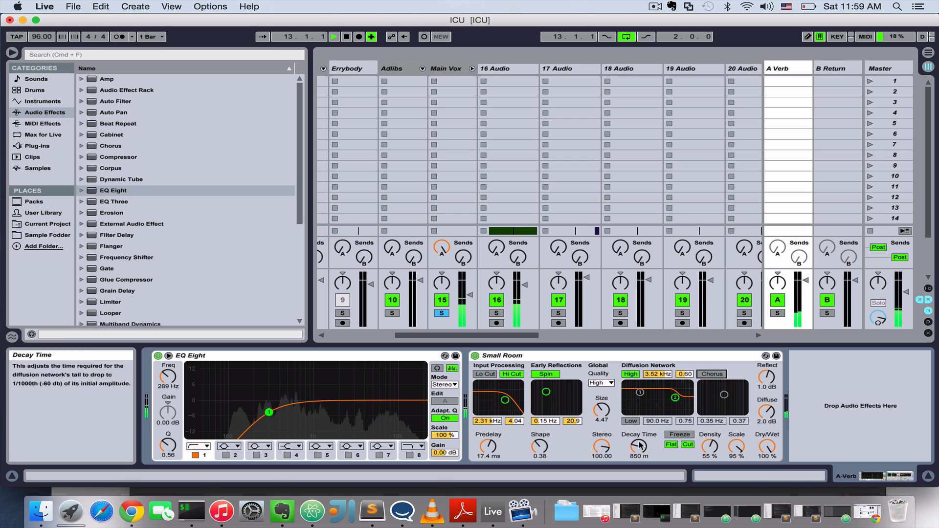
pyautogui.press('space')
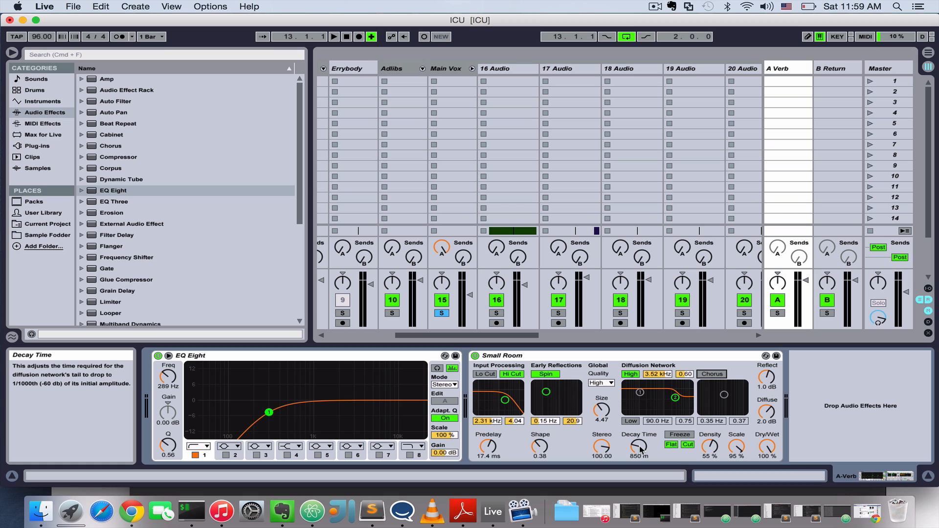
# Set the reverb's Size to 15.22 and Decay Time to 1.07 s, auditioning the loop between adjustments
pyautogui.moveTo(638, 444)
pyautogui.mouseDown()
pyautogui.moveTo(639, 420)
pyautogui.moveTo(639, 459)
pyautogui.mouseUp()
pyautogui.press('space')
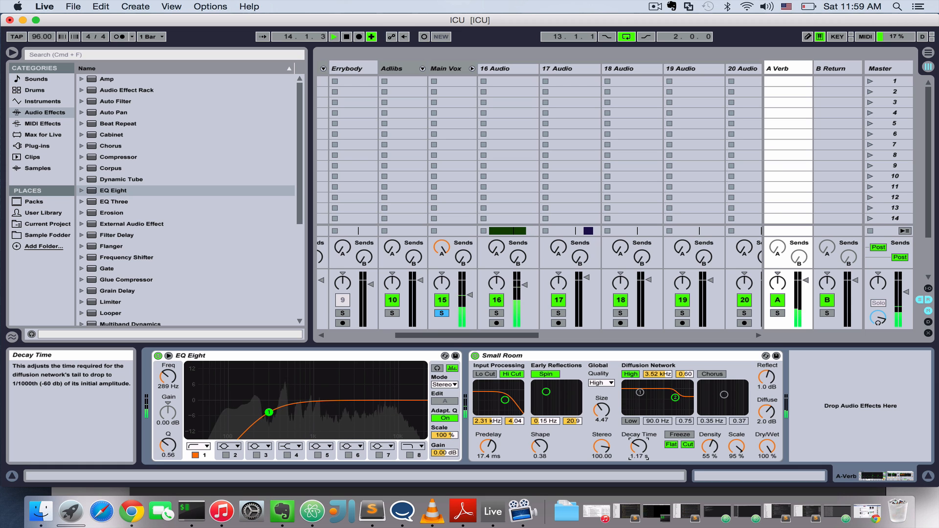
pyautogui.press('space')
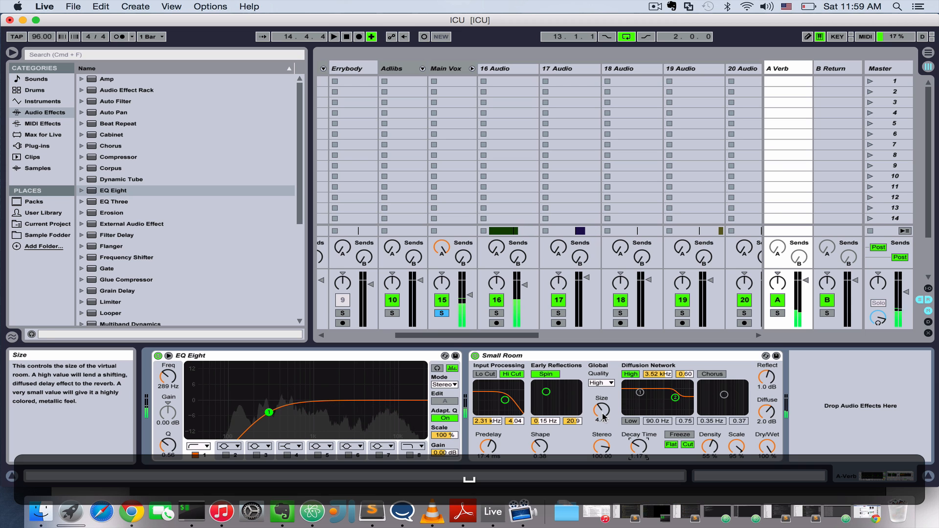
pyautogui.press('space')
pyautogui.moveTo(604, 415)
pyautogui.mouseDown()
pyautogui.moveTo(603, 389)
pyautogui.moveTo(604, 413)
pyautogui.mouseUp()
pyautogui.press('space')
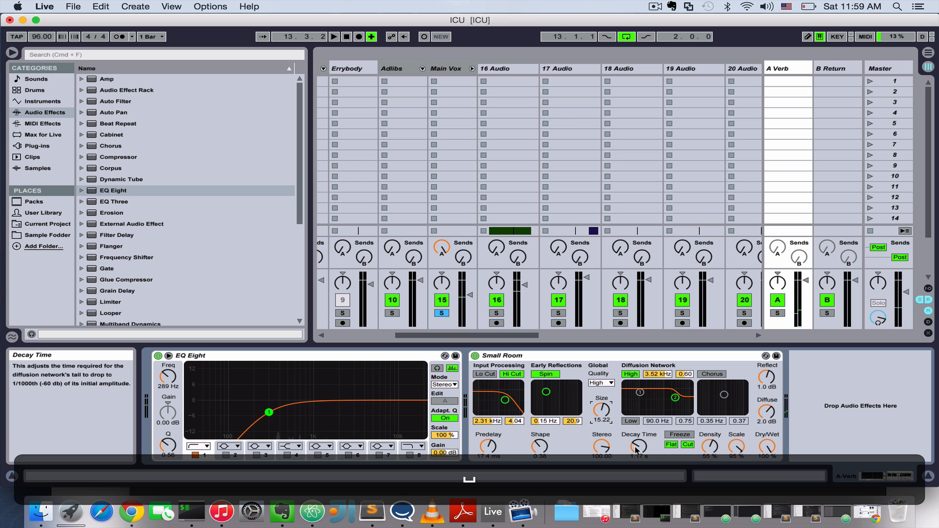
pyautogui.moveTo(638, 446); pyautogui.dragTo(638, 448)
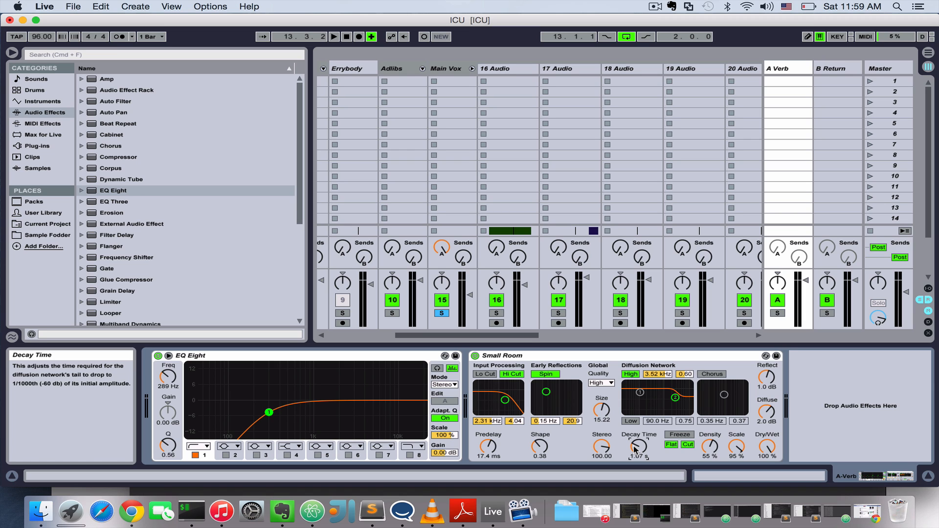
# Turn off solo on the Main Vox group and raise its volume while the full mix plays
pyautogui.click(441, 313)
pyautogui.press('space')
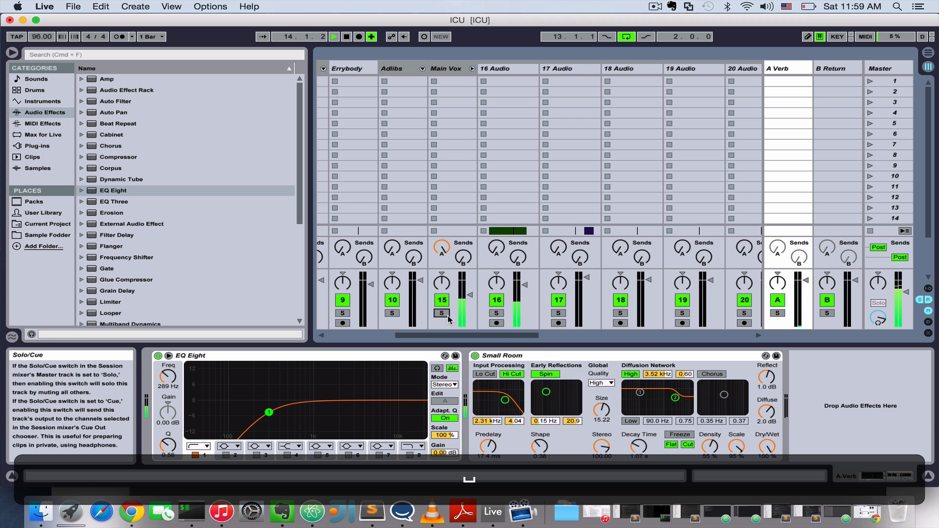
pyautogui.press('space')
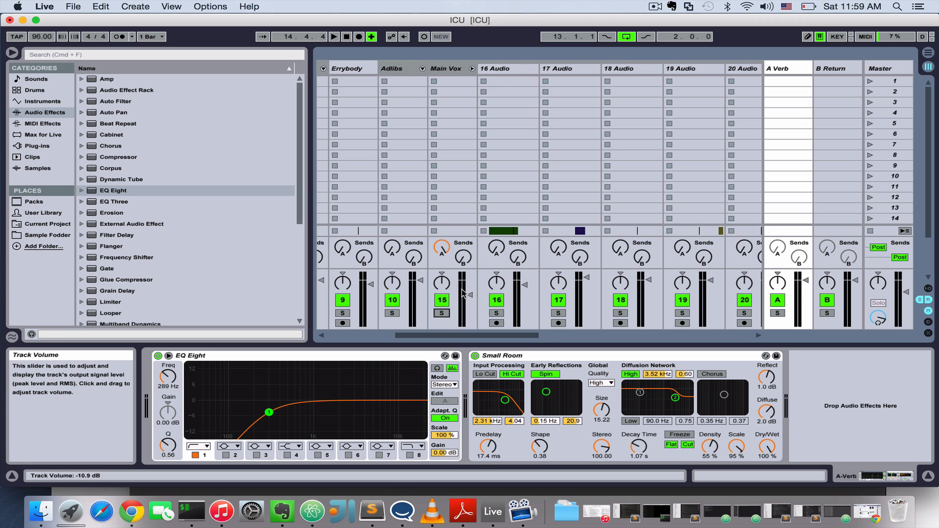
pyautogui.press('space')
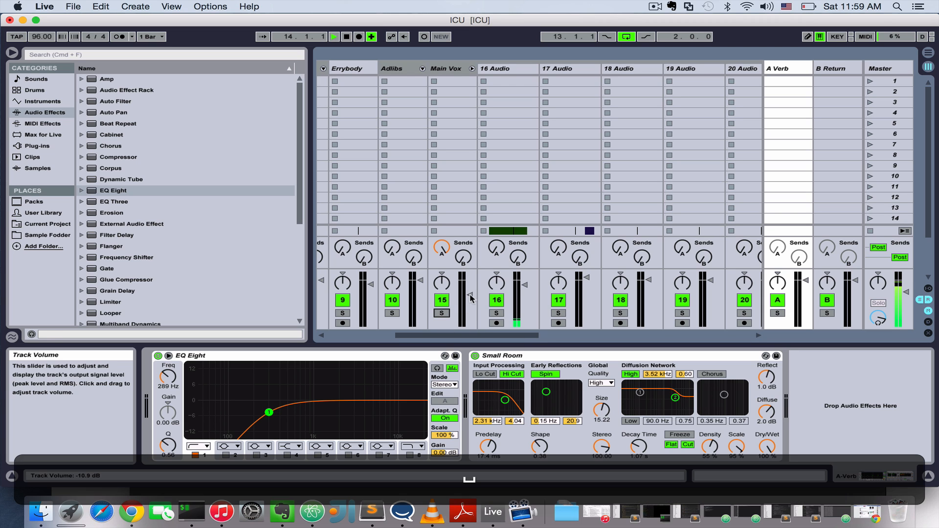
pyautogui.moveTo(471, 295); pyautogui.dragTo(470, 285)
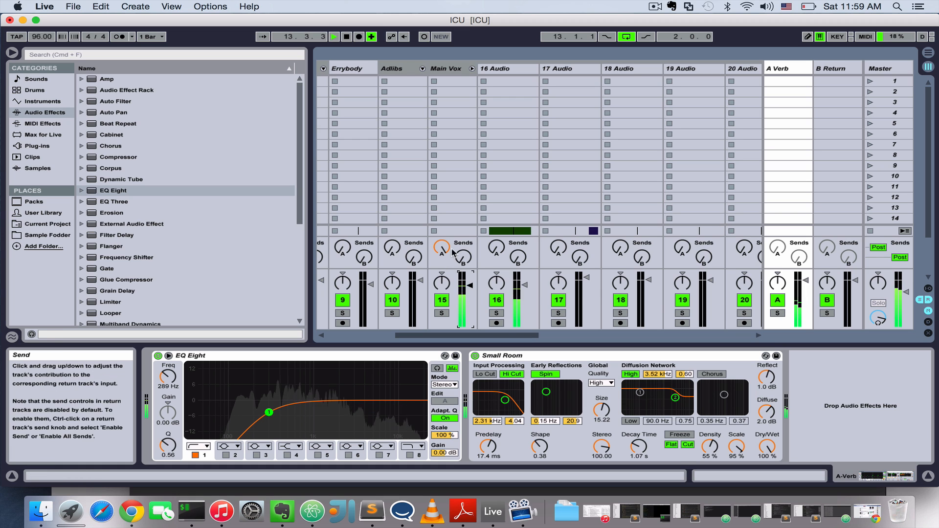
# Set the Main Vox group's send to the Verb return to -14.6 dB, and isolate the group by muting Errybody and soloing it
pyautogui.moveTo(441, 247)
pyautogui.mouseDown()
pyautogui.moveTo(441, 279)
pyautogui.moveTo(442, 242)
pyautogui.mouseUp()
pyautogui.click(342, 300)
pyautogui.click(442, 313)
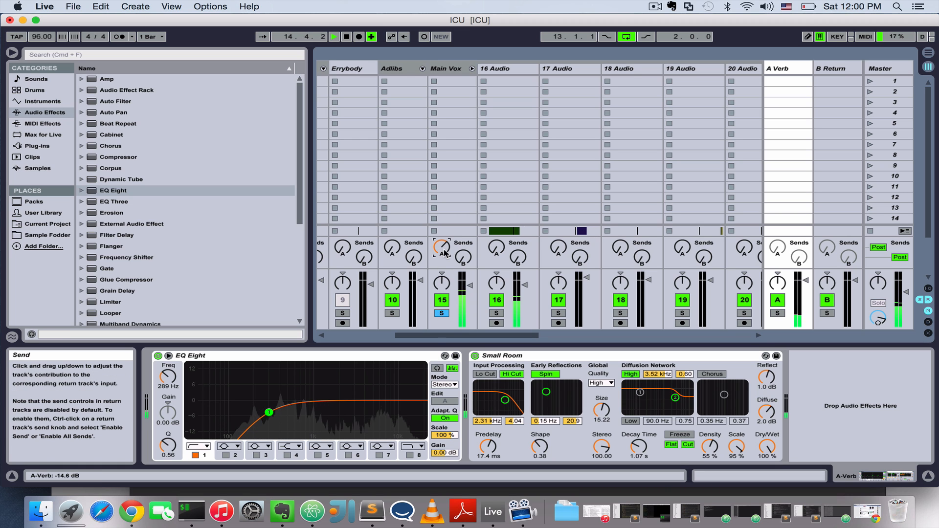
pyautogui.press('space')
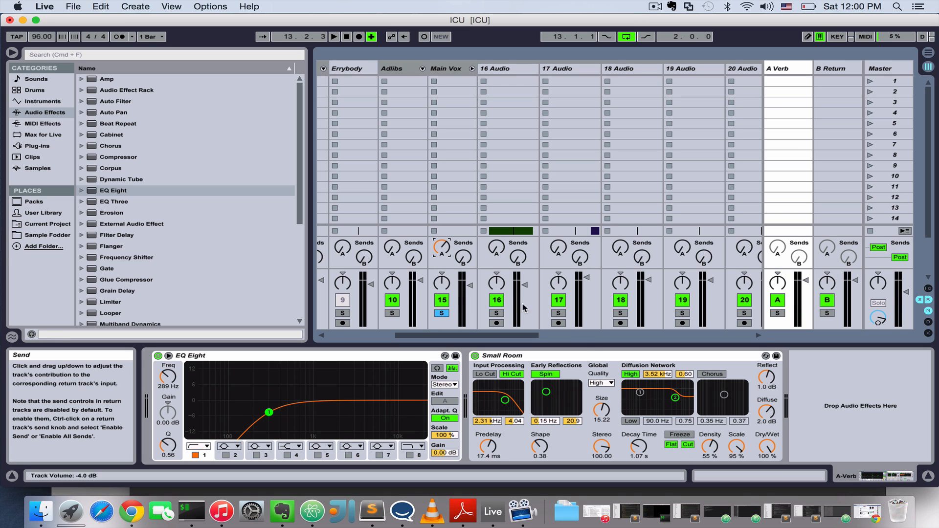
# Load the default Simple Delay audio effect onto the B return track
pyautogui.hscroll(-2, 471, 337)
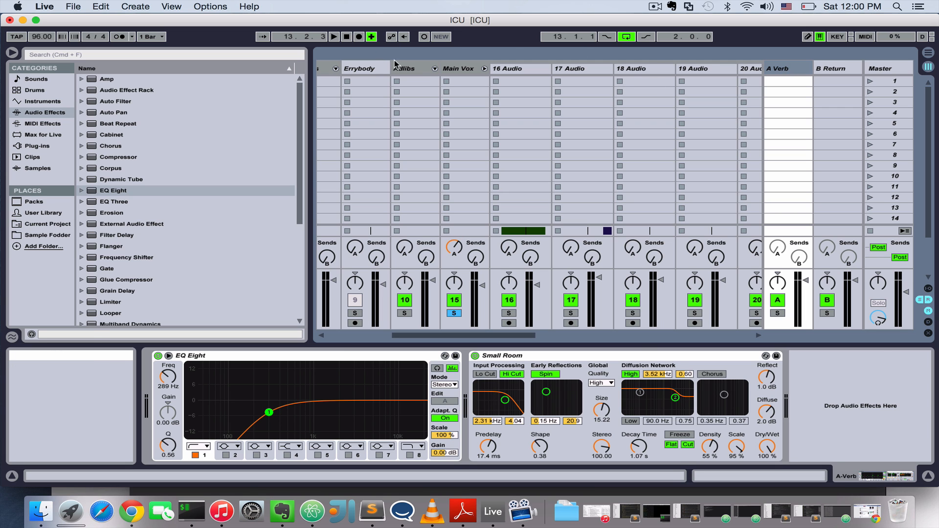
pyautogui.click(457, 68)
pyautogui.click(793, 69)
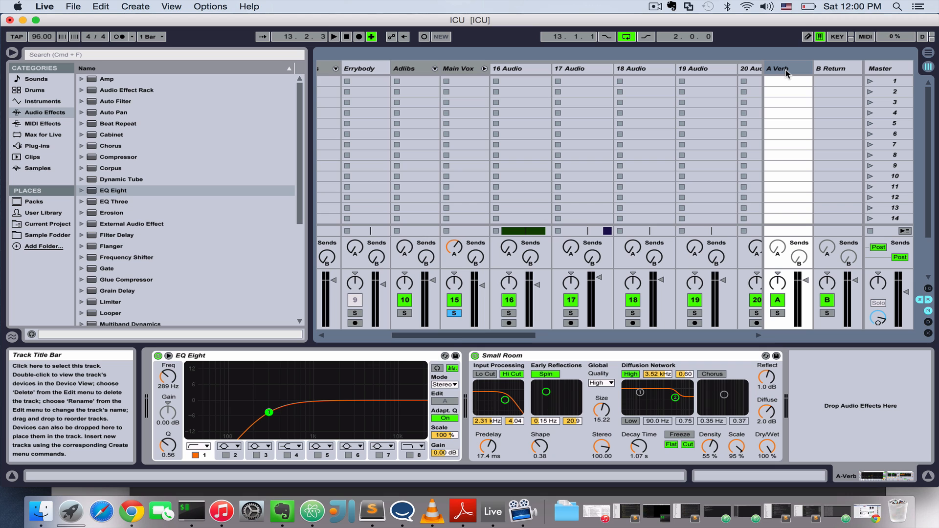
pyautogui.click(836, 69)
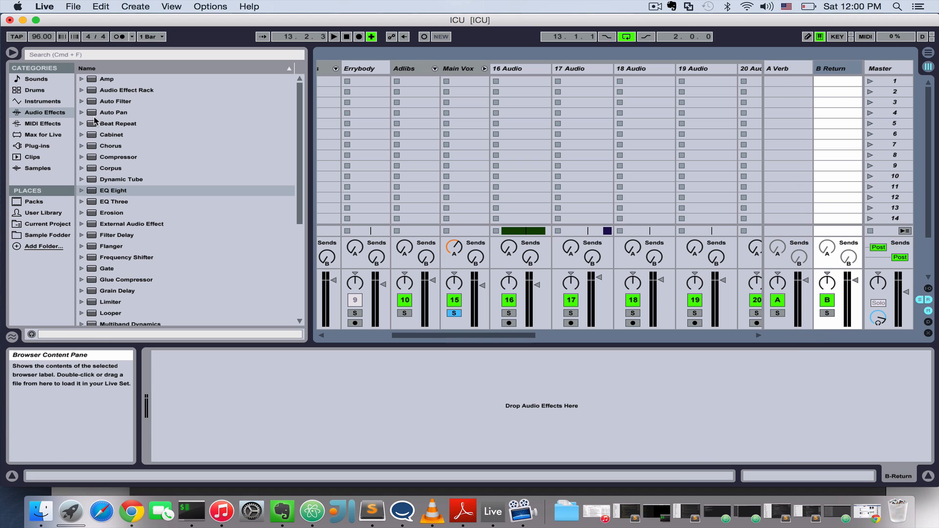
pyautogui.scroll(-4, 111, 166)
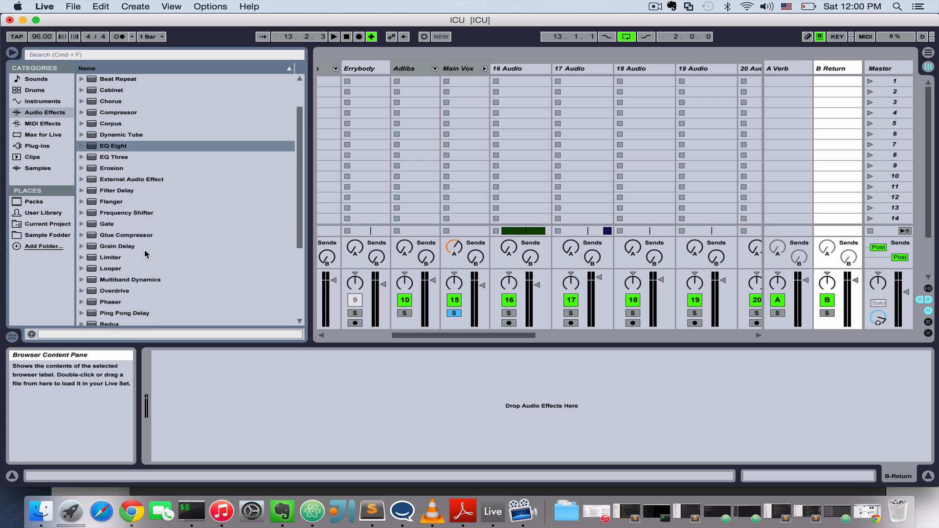
pyautogui.scroll(-10, 145, 250)
pyautogui.click(104, 219)
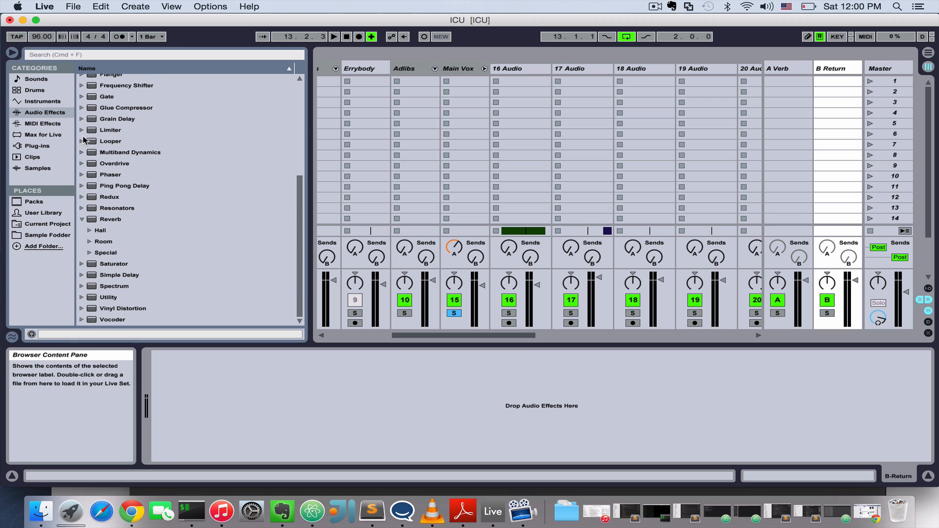
pyautogui.scroll(12, 109, 152)
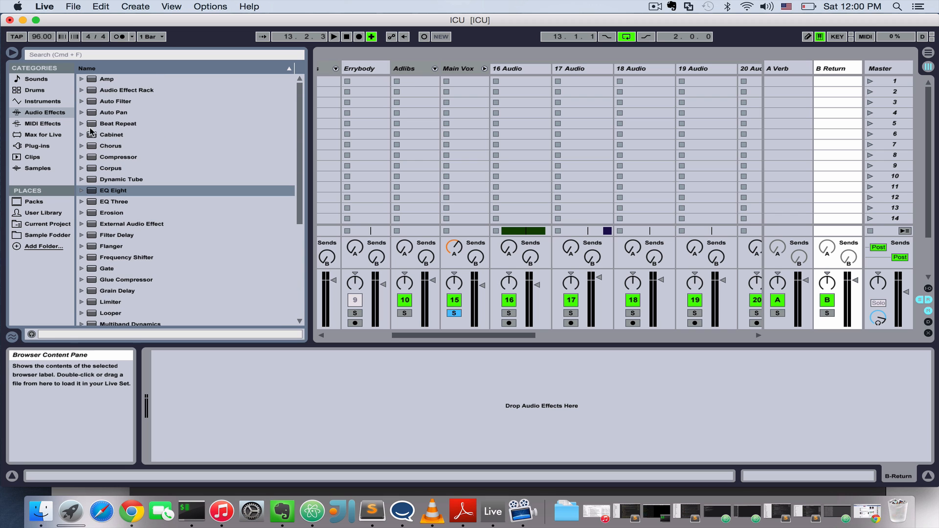
pyautogui.scroll(-10, 90, 131)
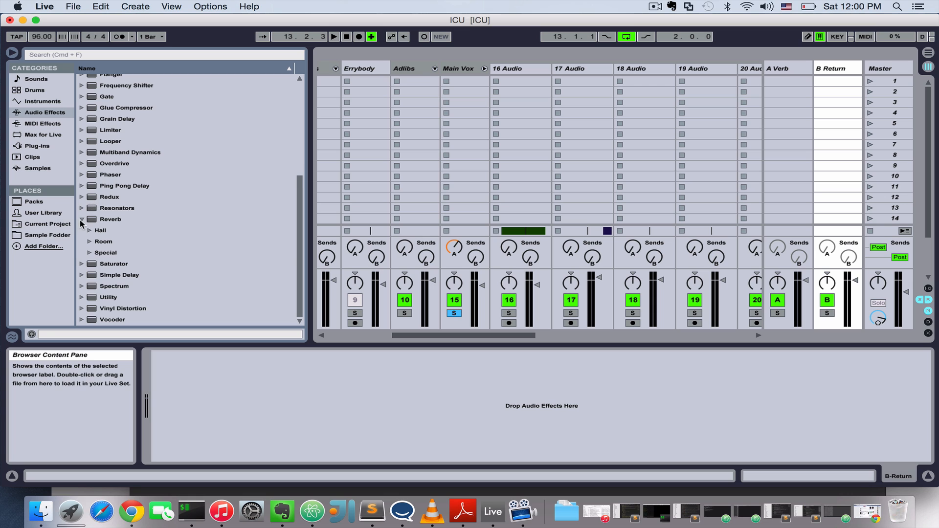
pyautogui.click(81, 221)
pyautogui.click(80, 275)
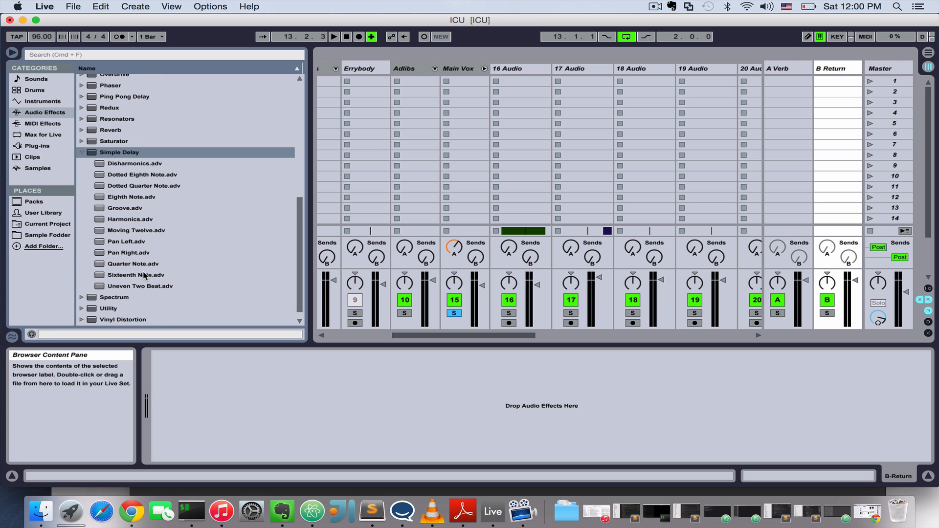
pyautogui.doubleClick(118, 151)
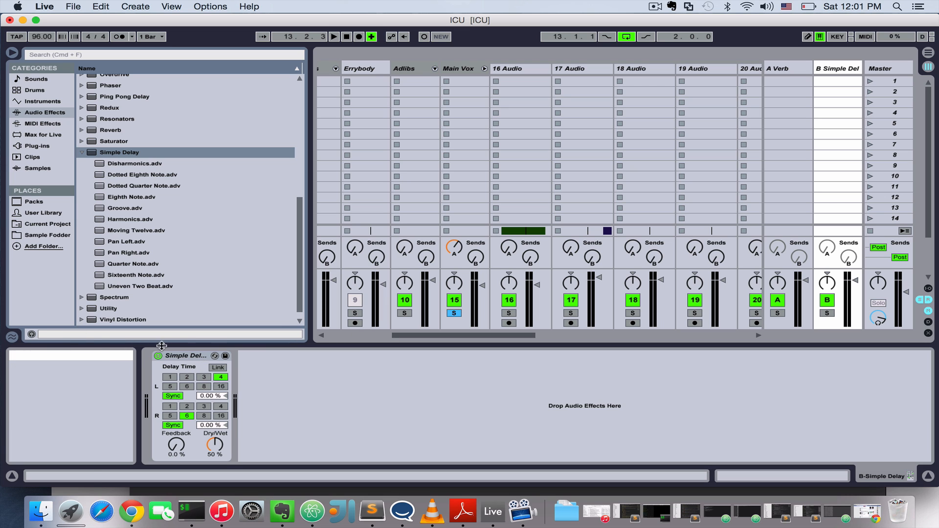
# Audition the loop briefly and rename the B return track as Del
pyautogui.press('space')
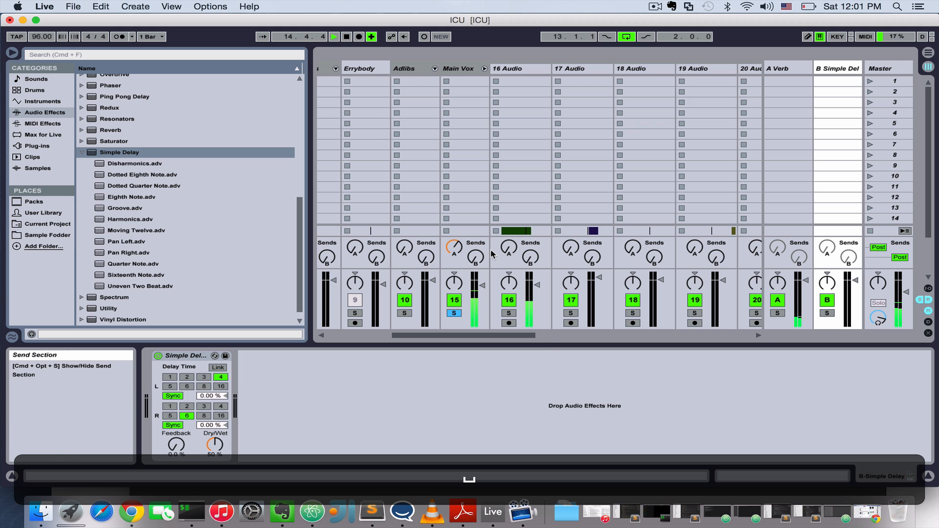
pyautogui.press('space')
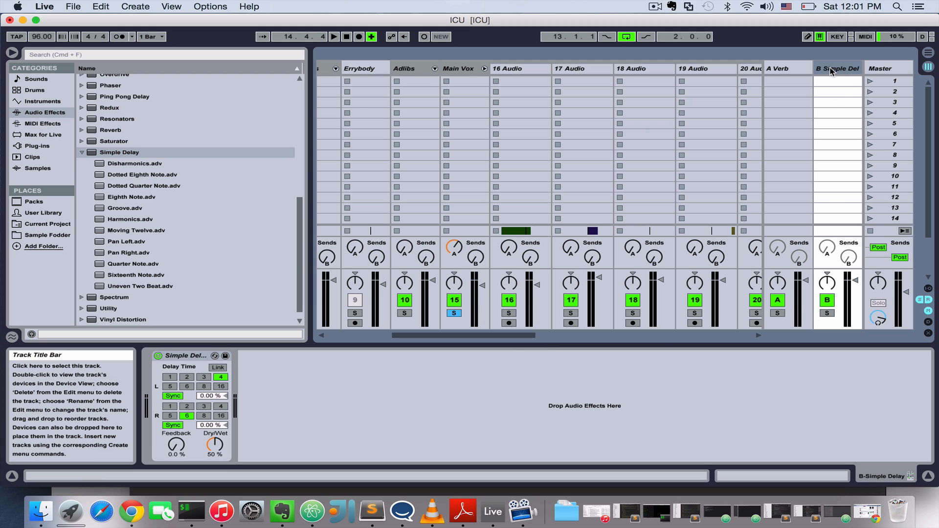
pyautogui.rightClick(827, 68)
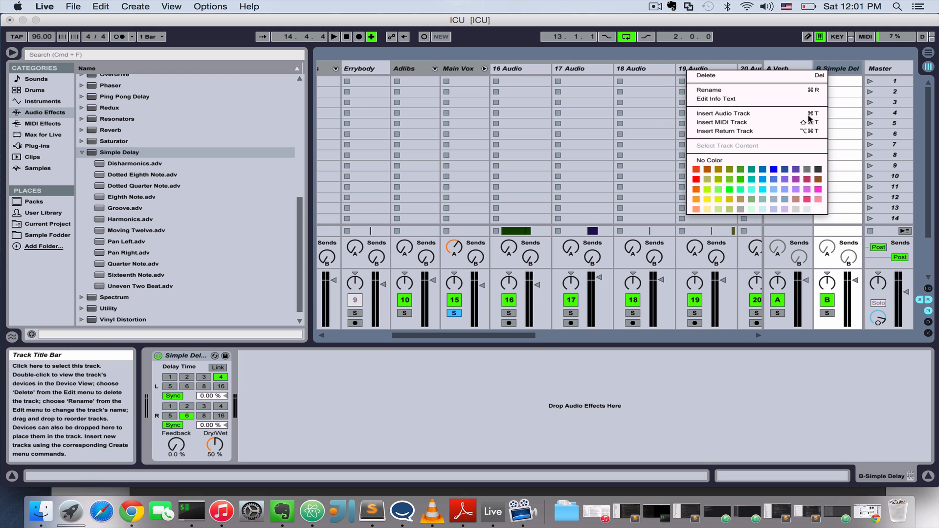
pyautogui.click(785, 92)
pyautogui.write('Del')
pyautogui.press('Return')
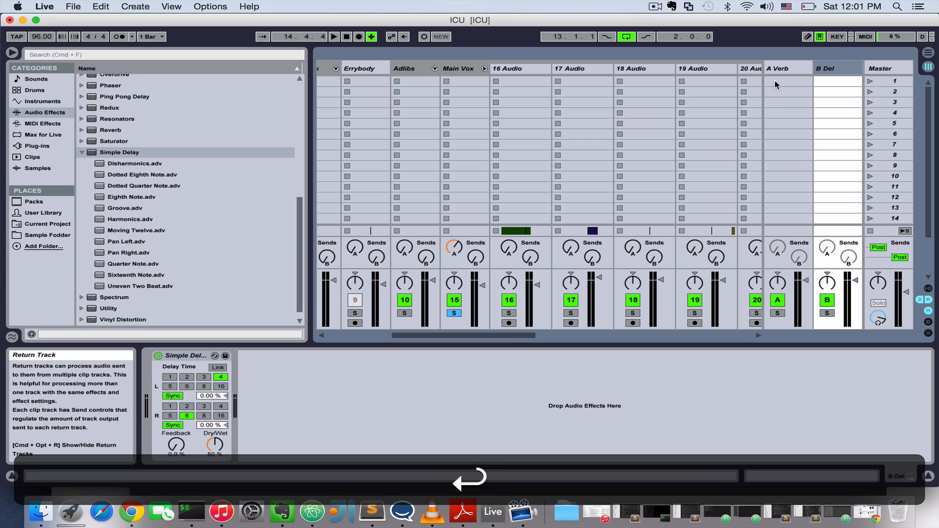
# Set the delay's left time to 2 sixteenths, link both channels, and set Dry/Wet to 100%
pyautogui.click(187, 377)
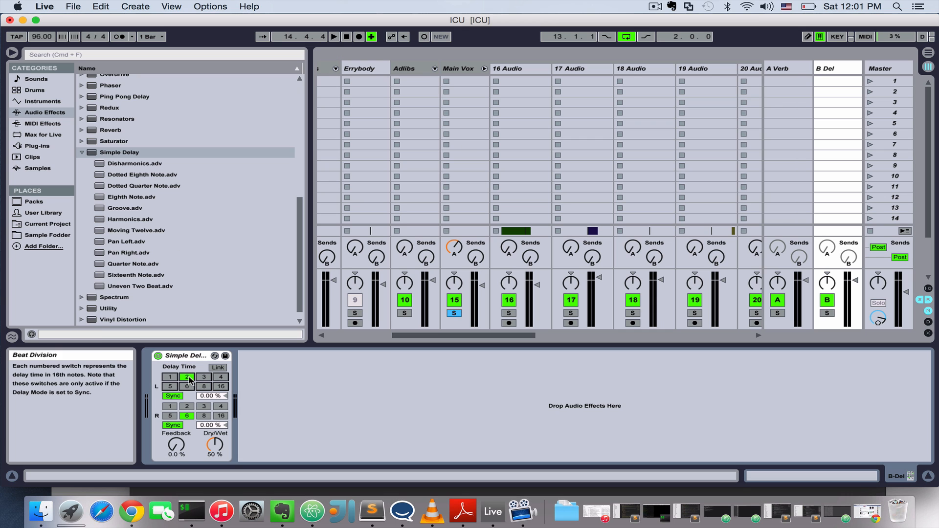
pyautogui.click(205, 376)
pyautogui.click(187, 377)
pyautogui.click(213, 370)
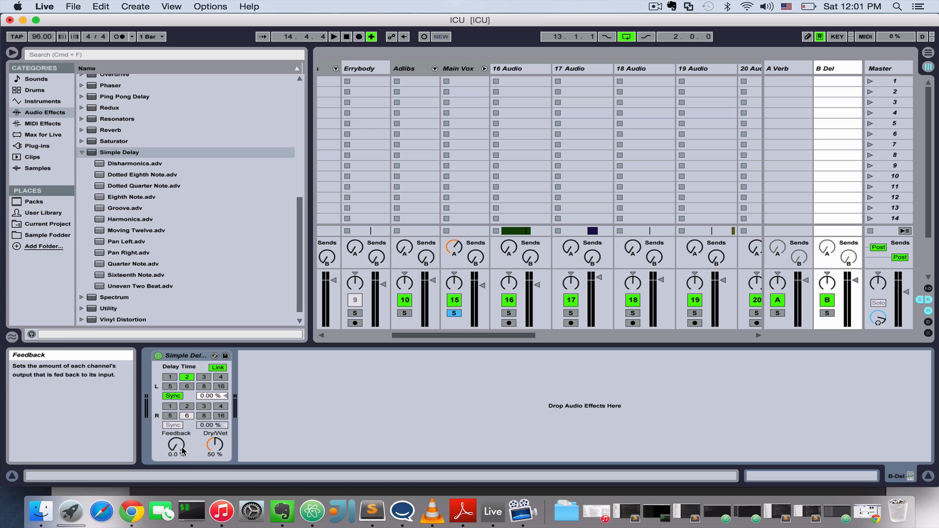
pyautogui.moveTo(214, 445); pyautogui.dragTo(205, 417)
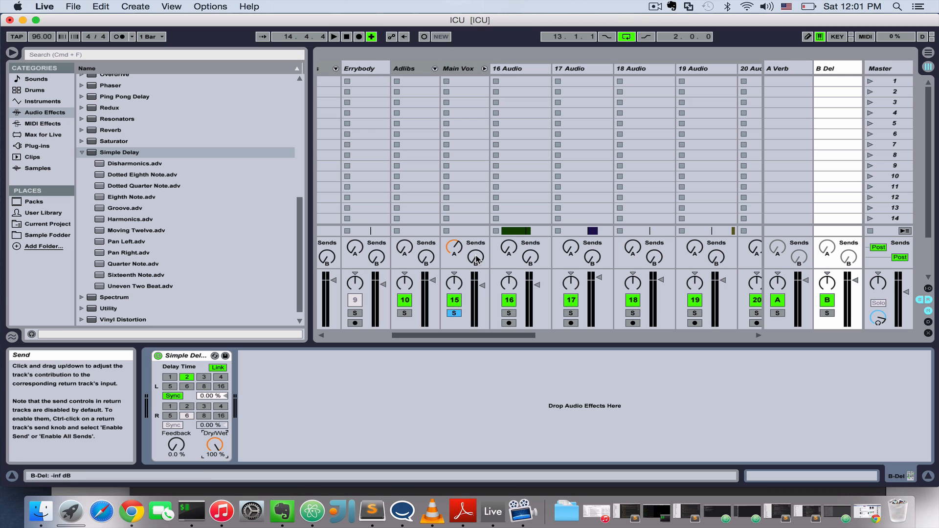
# While auditioning the loop, set the linked delay time to 4 sixteenths and the Main Vox group's Del send to -24.5 dB
pyautogui.press('space')
pyautogui.moveTo(474, 259); pyautogui.dragTo(475, 222)
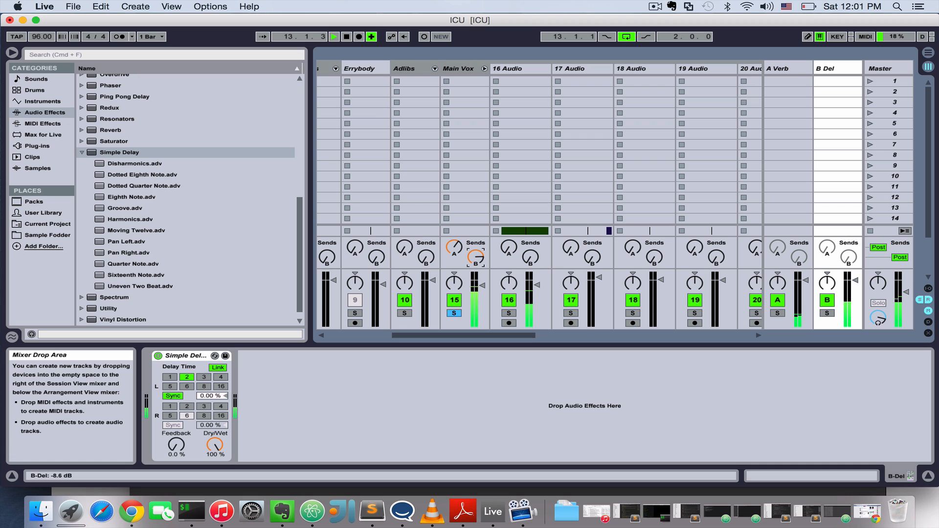
pyautogui.press('space')
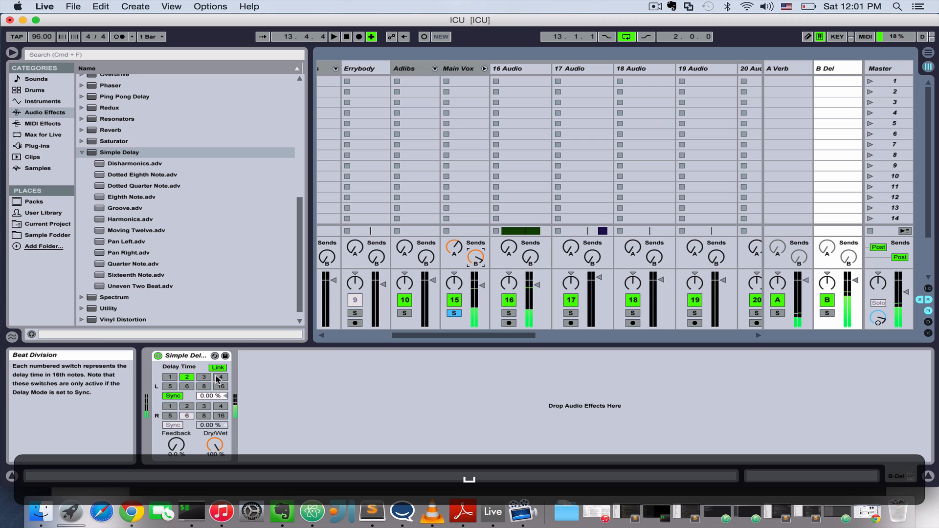
pyautogui.click(221, 377)
pyautogui.press('space')
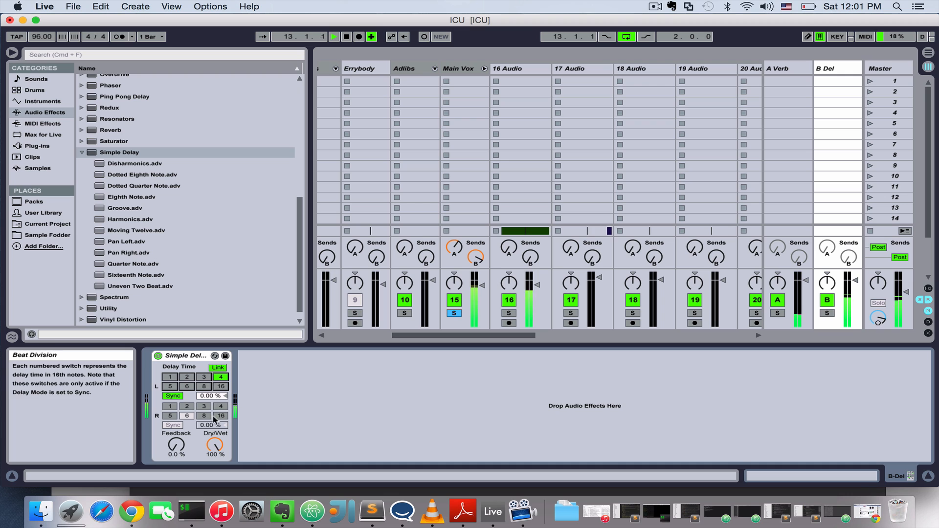
pyautogui.moveTo(475, 257); pyautogui.dragTo(475, 293)
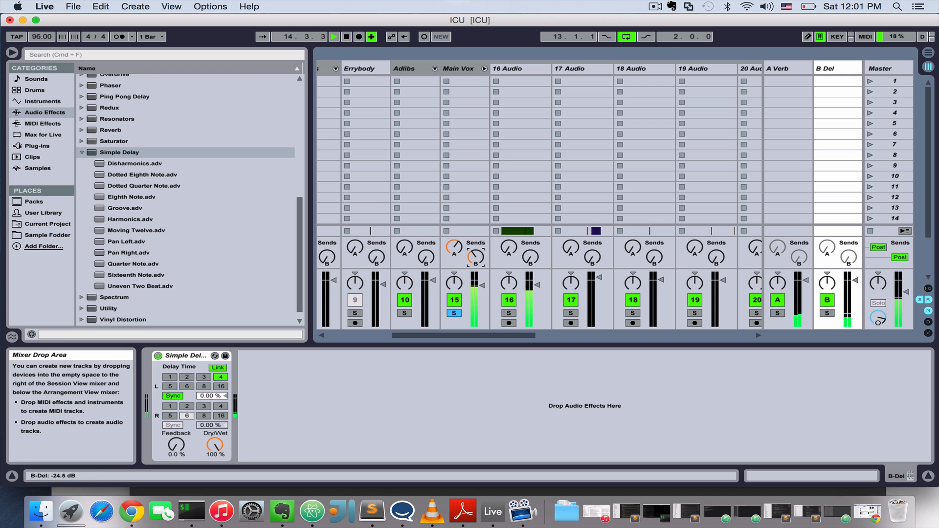
# Turn off solo on Main Vox with Errybody unmuted, dismiss the low-battery notification and check the battery status
pyautogui.click(454, 313)
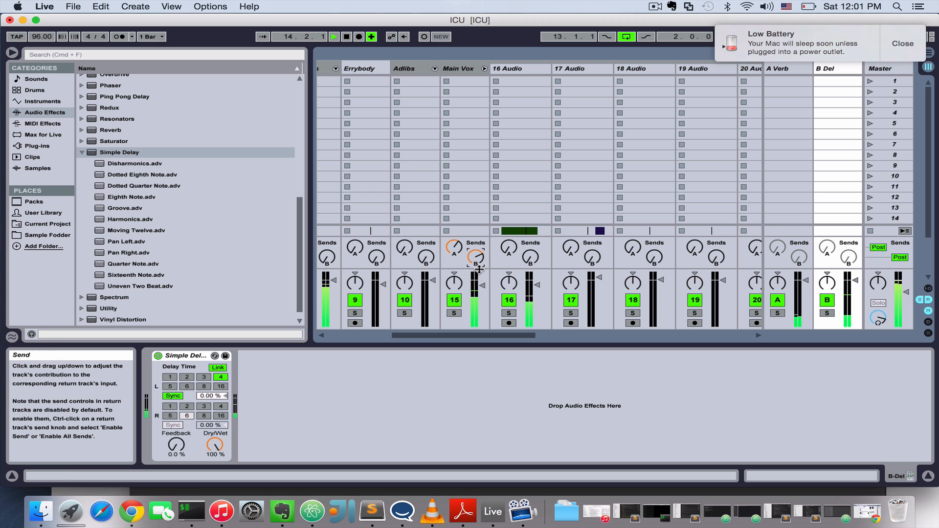
pyautogui.click(902, 43)
pyautogui.click(814, 6)
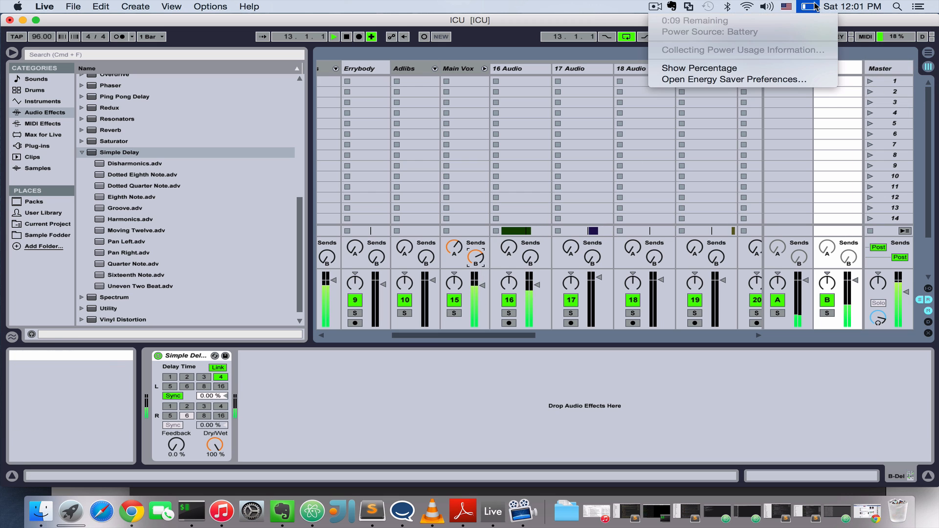
pyautogui.click(574, 3)
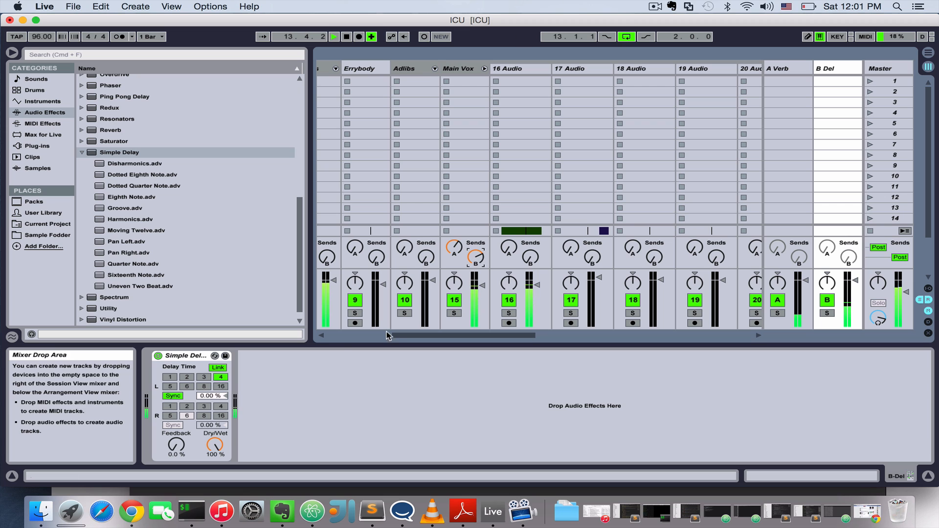
# Try the delay's Dry/Wet at 94% during playback, and restore it to 100% with playback stopped
pyautogui.moveTo(216, 444); pyautogui.dragTo(216, 447)
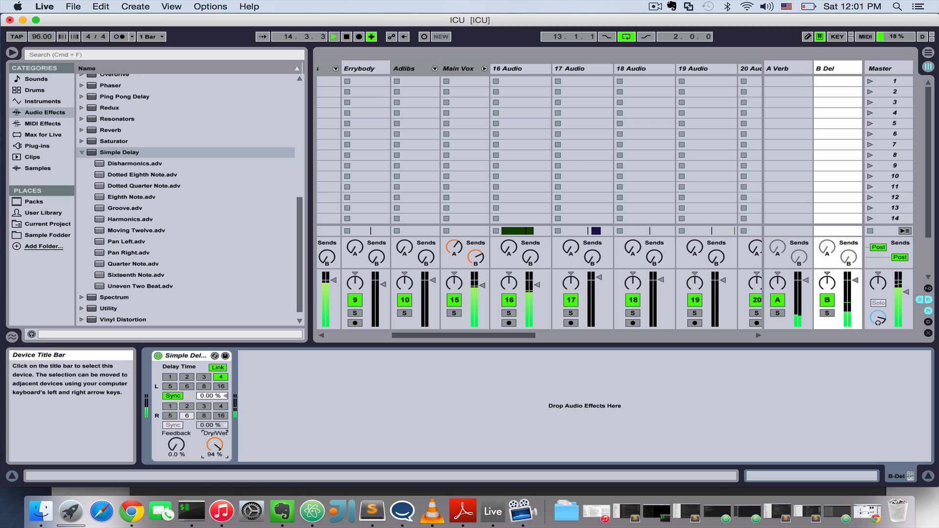
pyautogui.press('space')
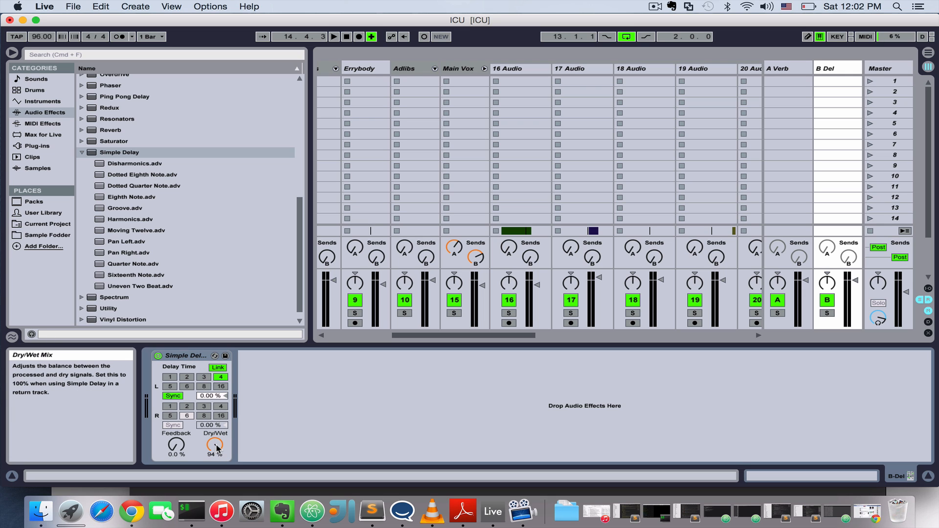
pyautogui.moveTo(216, 446); pyautogui.dragTo(217, 444)
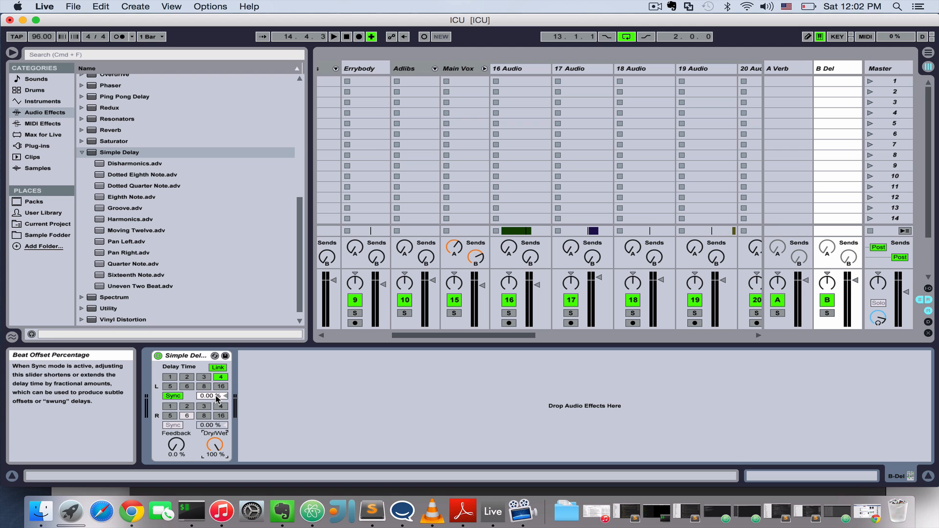
# Collapse and re-expand the Simple Delay device on the Del return
pyautogui.doubleClick(178, 354)
pyautogui.doubleClick(160, 381)
pyautogui.doubleClick(178, 354)
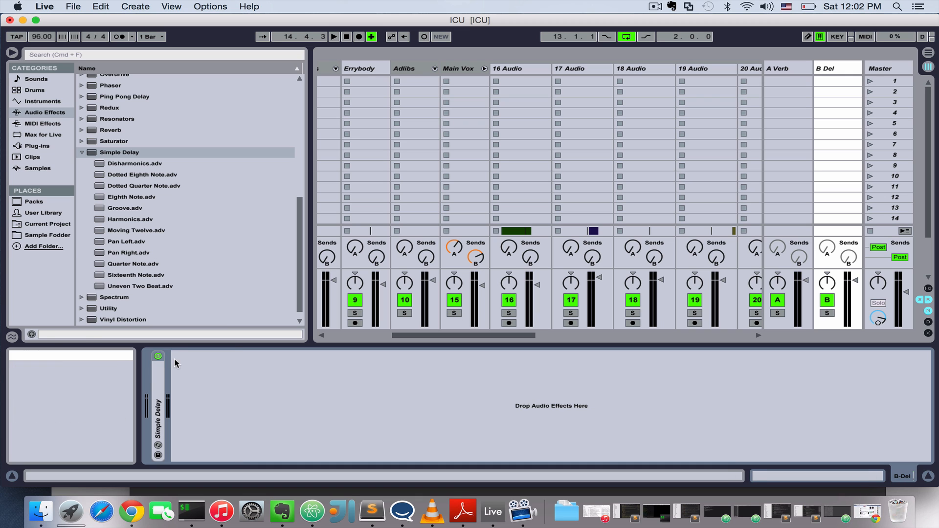
pyautogui.doubleClick(157, 375)
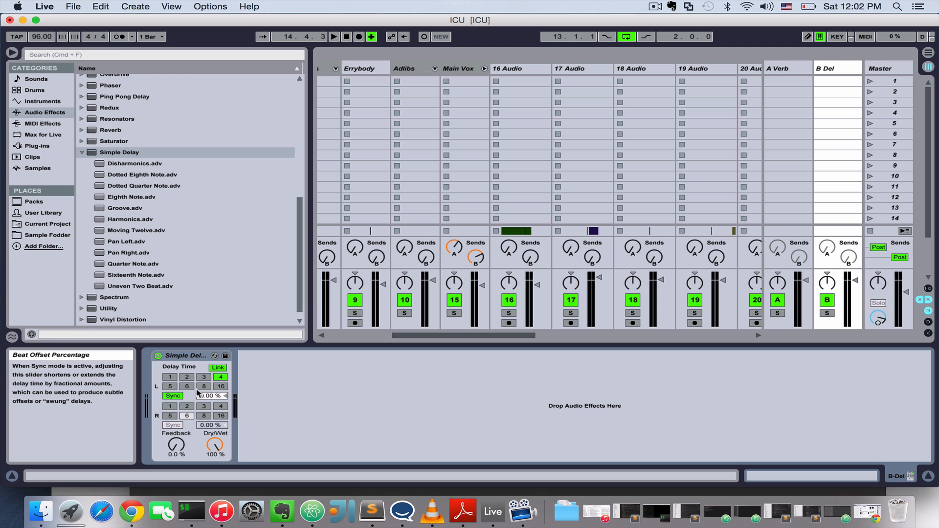
# Switch the delay to Time mode at 78.1 ms, and isolate the Main Vox group by muting Errybody and soloing it
pyautogui.click(172, 396)
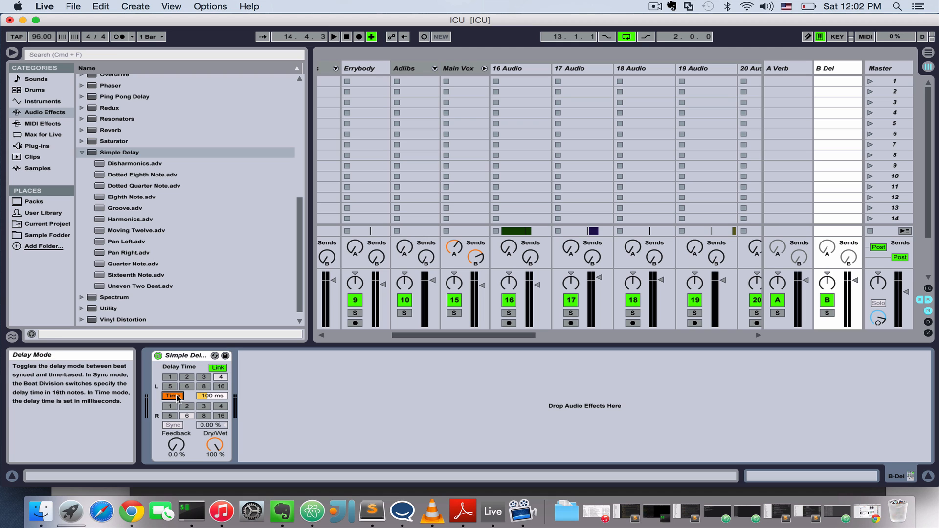
pyautogui.click(211, 395)
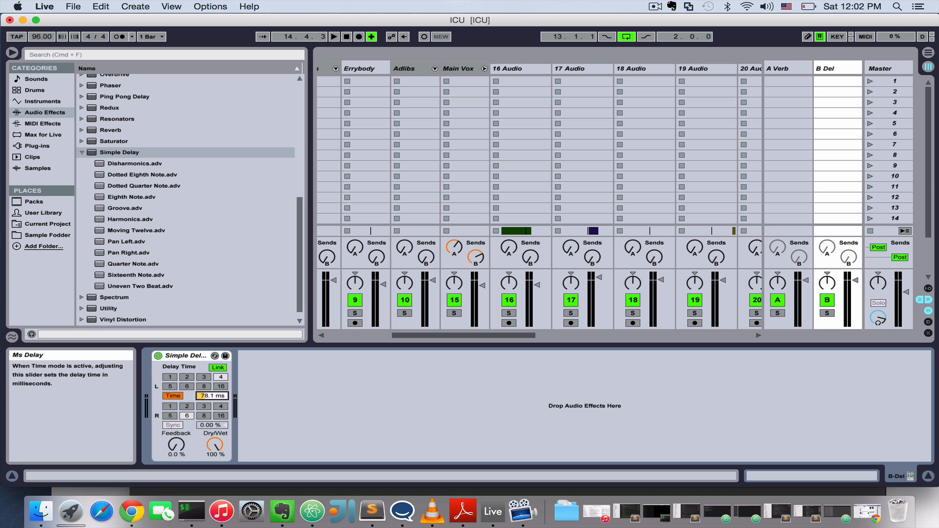
pyautogui.click(355, 300)
pyautogui.click(454, 313)
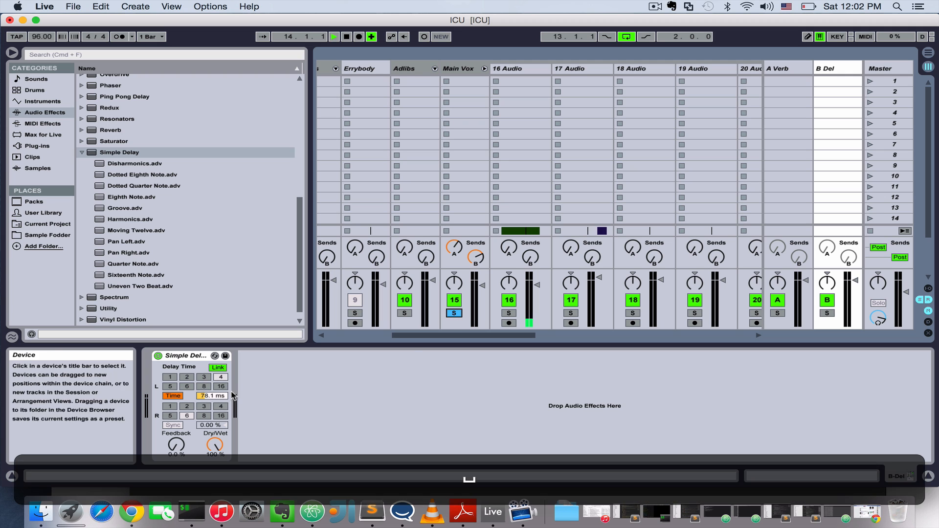
# Set the delay time to 115 ms while auditioning the vocal, and slightly lower the Main Vox group's Del send
pyautogui.press('space')
pyautogui.moveTo(210, 395); pyautogui.dragTo(210, 350)
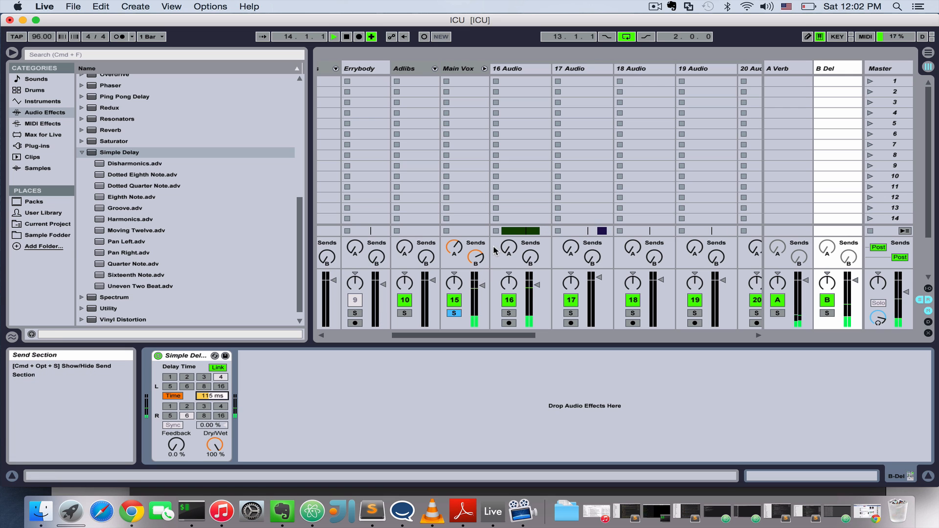
pyautogui.press('space')
pyautogui.moveTo(480, 255); pyautogui.dragTo(479, 259)
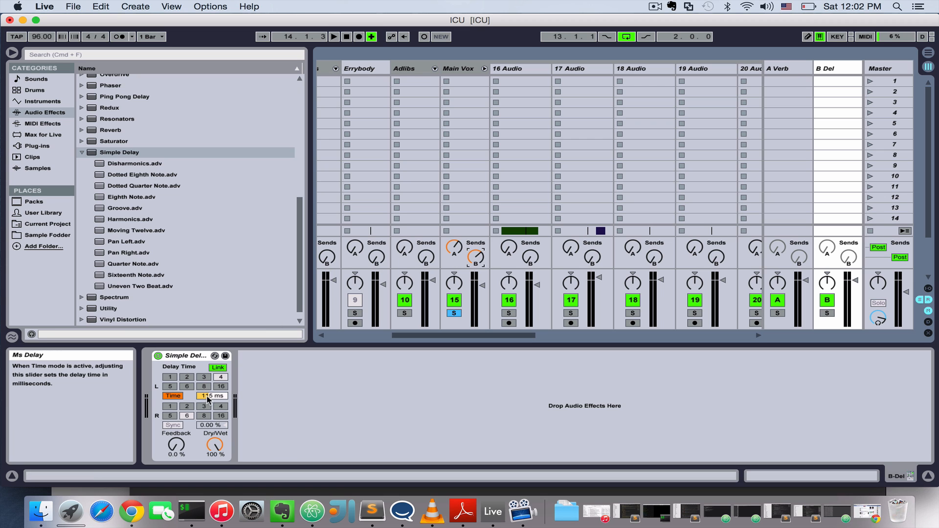
# Play the loop and take the Main Vox group out of solo to audition the delayed vocal in the full mix
pyautogui.press('space')
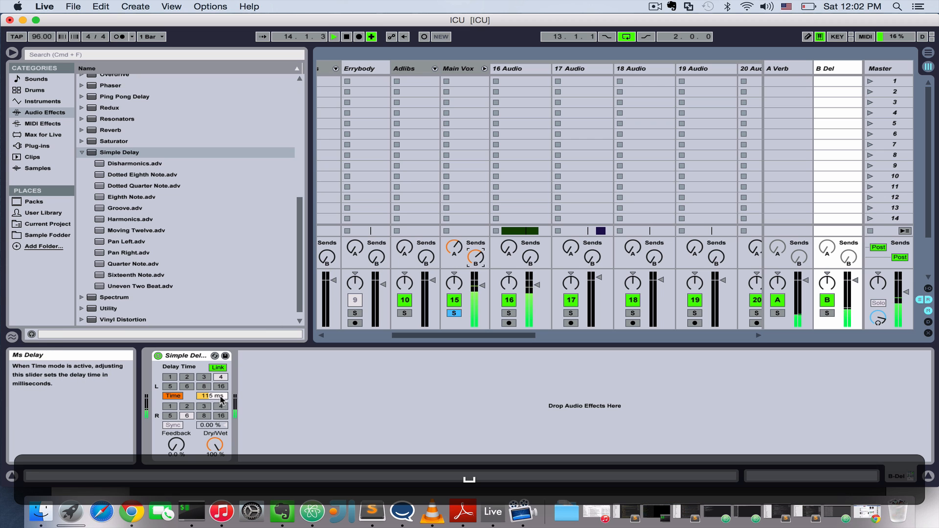
pyautogui.click(454, 313)
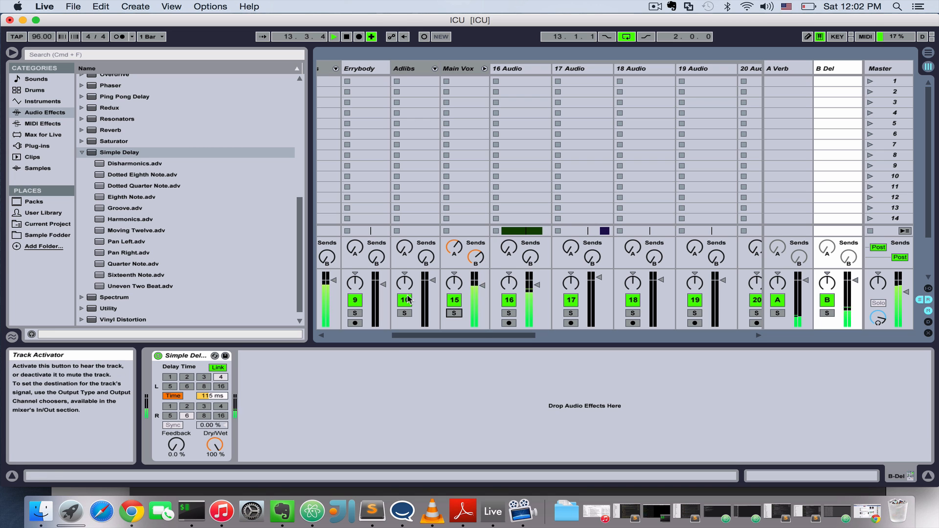
pyautogui.moveTo(477, 335); pyautogui.dragTo(387, 333)
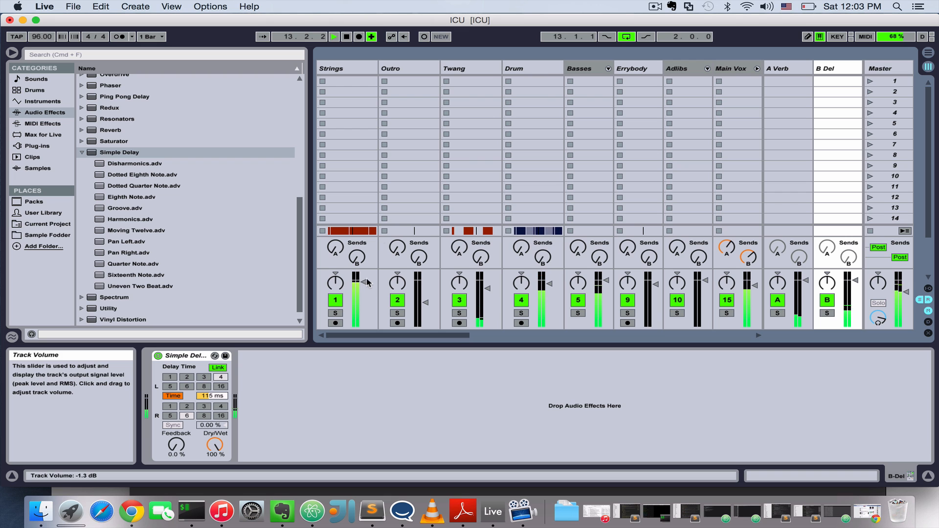
# Select the tracks from Strings through Basses together and lower their volumes as a group, bringing Basses to -3.0 dB, checking with brief playback
pyautogui.press('shift')
pyautogui.click(527, 66)
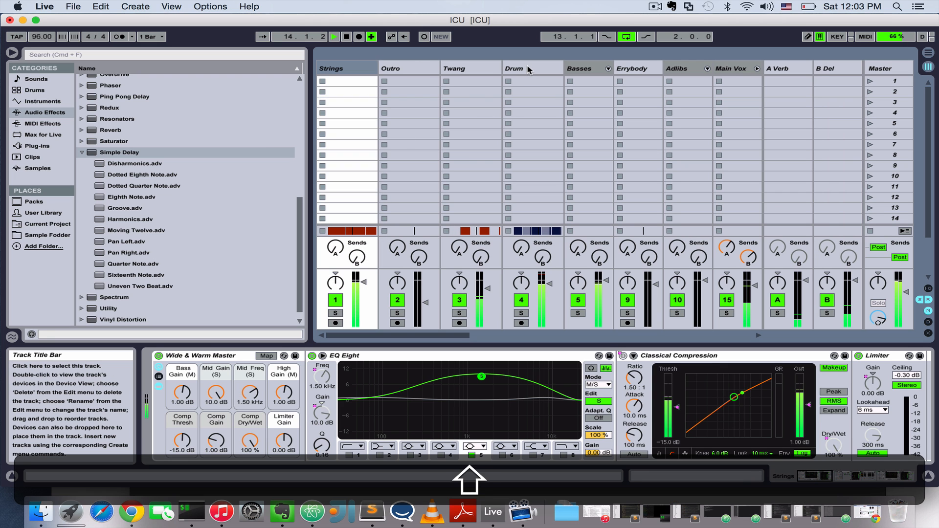
pyautogui.click(482, 95)
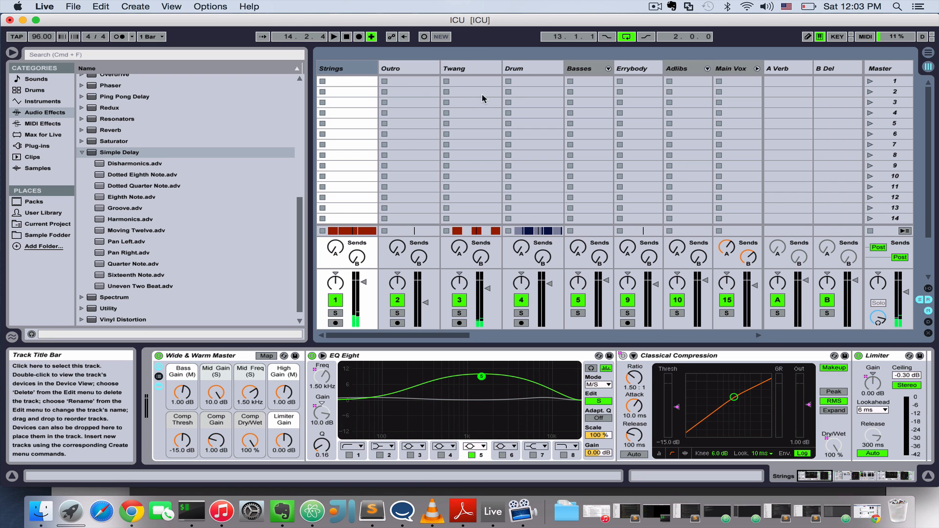
pyautogui.press('shift')
pyautogui.click(532, 72)
pyautogui.click(571, 68)
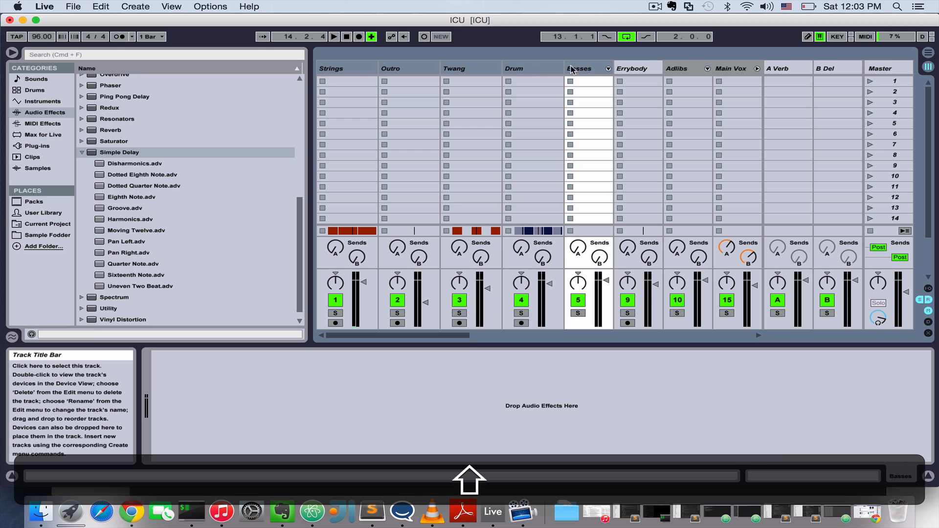
pyautogui.click(345, 68)
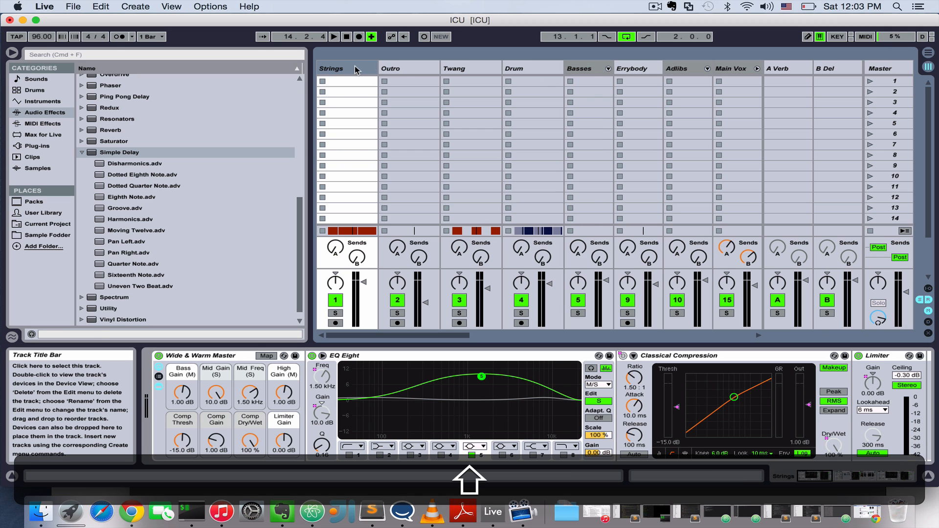
pyautogui.click(591, 69)
pyautogui.moveTo(606, 280); pyautogui.dragTo(606, 282)
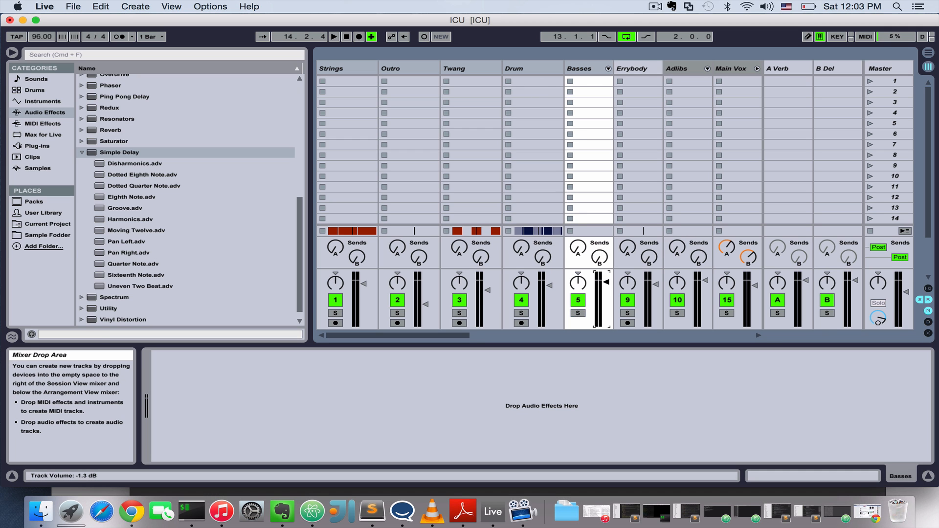
pyautogui.press('space')
pyautogui.press('space')
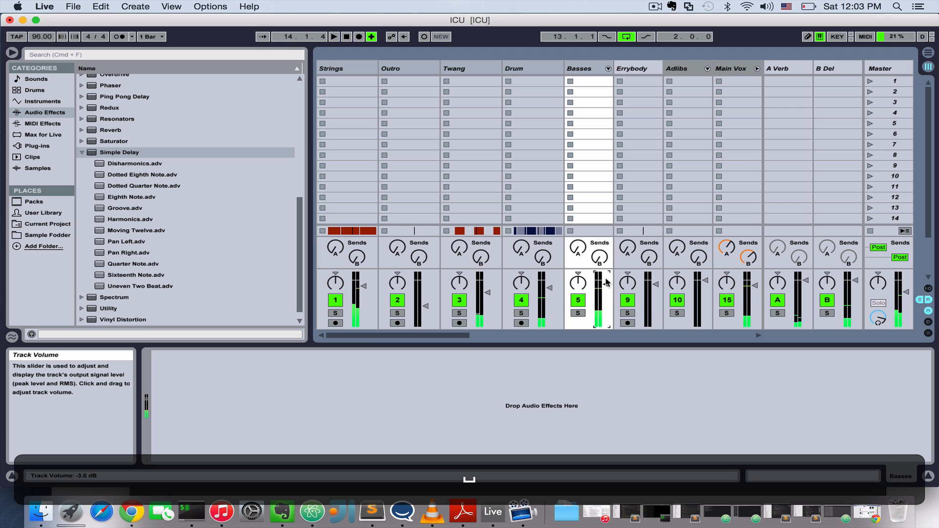
# Shorten the Simple Delay's time on the Del return to 78.1 ms while auditioning the full mix and the soloed Main Vox group
pyautogui.moveTo(434, 337); pyautogui.dragTo(484, 336)
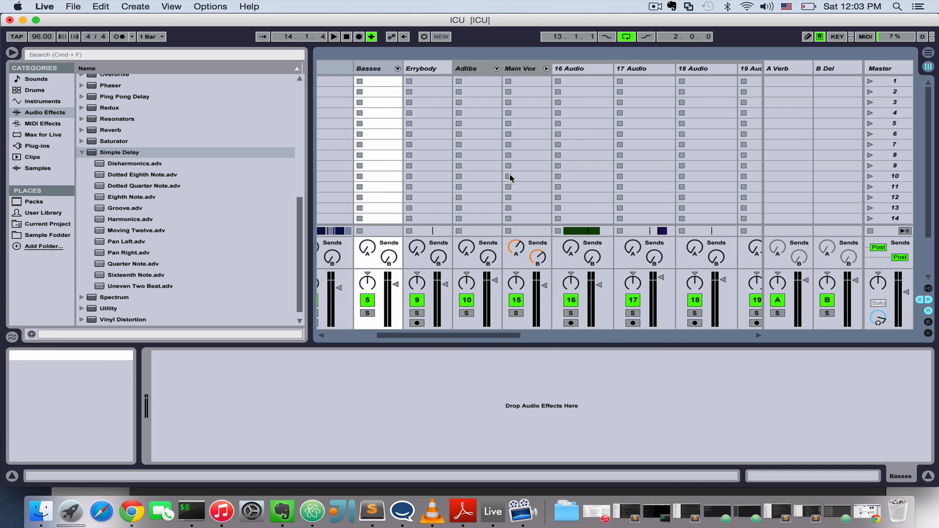
pyautogui.click(536, 69)
pyautogui.press('space')
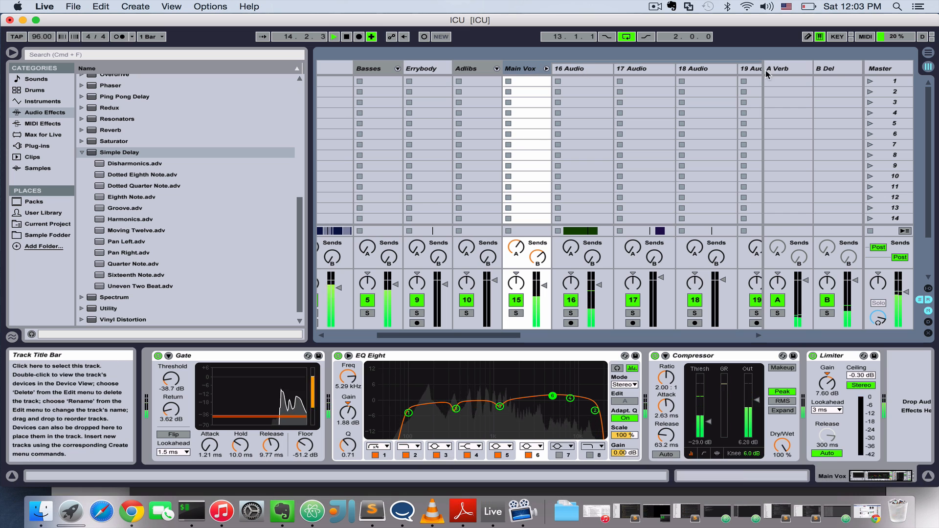
pyautogui.click(834, 69)
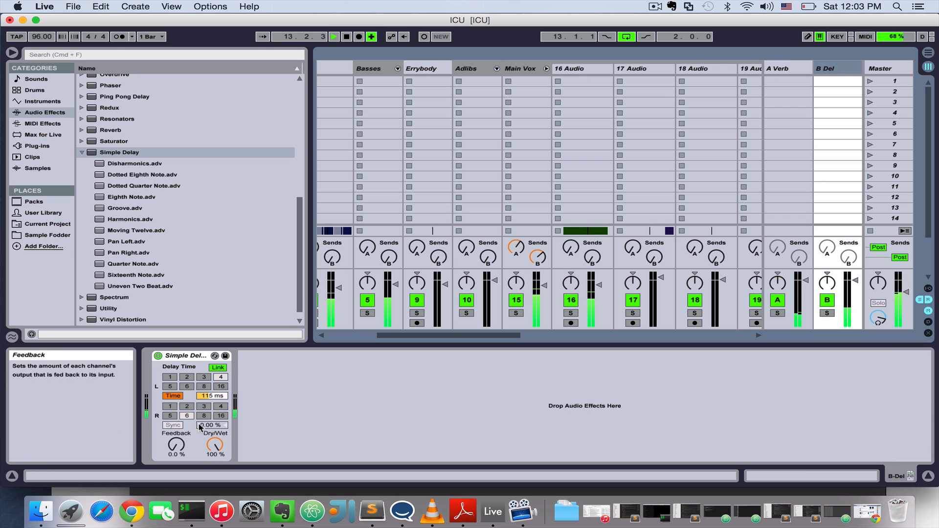
pyautogui.moveTo(212, 396); pyautogui.dragTo(212, 417)
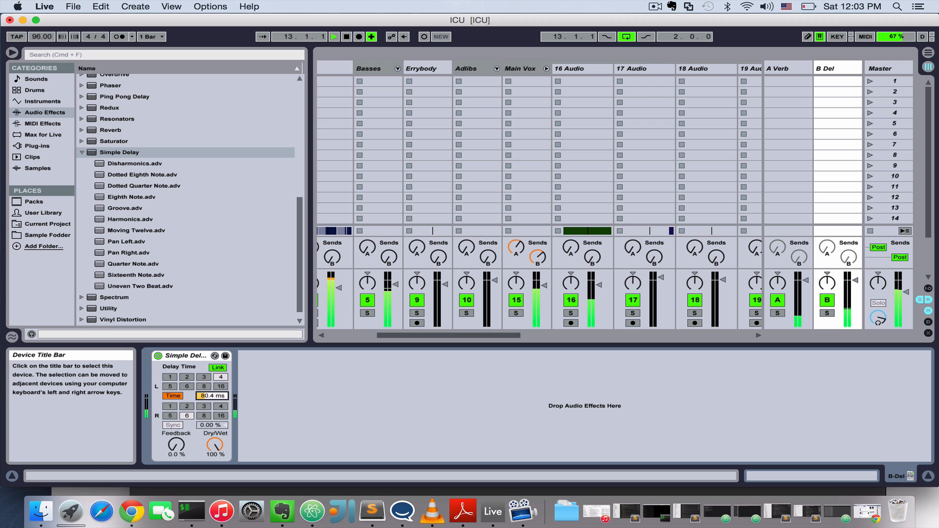
pyautogui.click(516, 313)
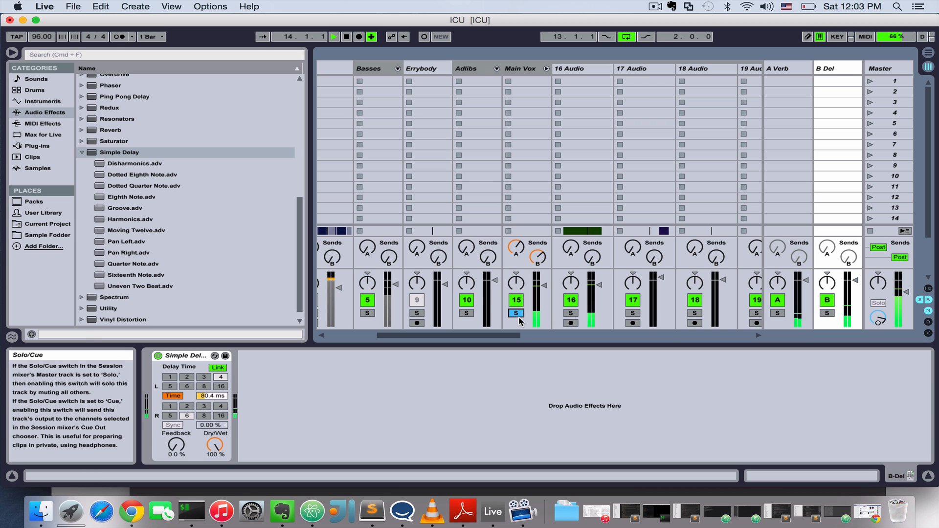
pyautogui.click(212, 396)
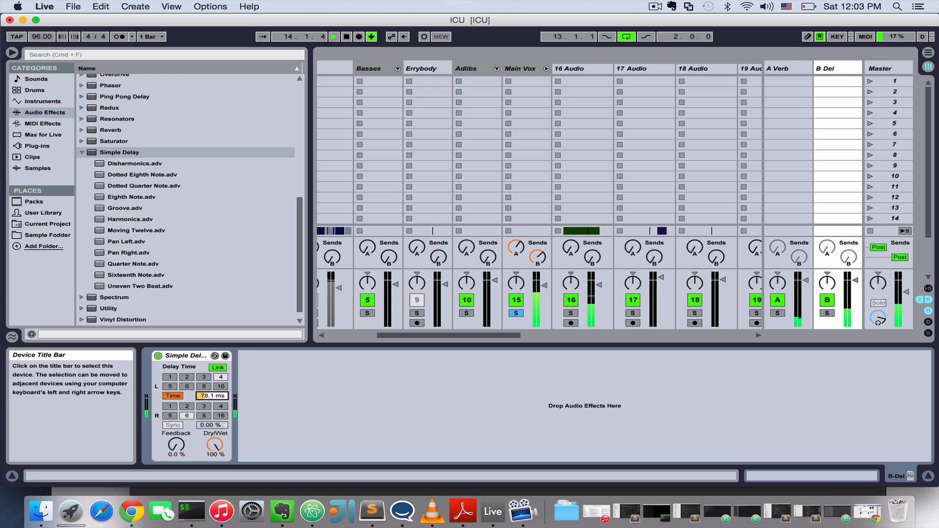
pyautogui.press('space')
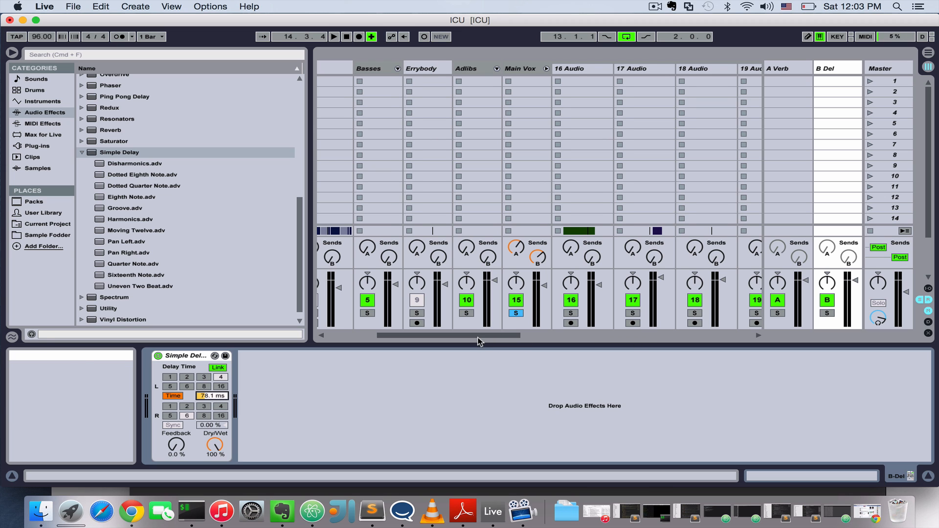
# Lower the Main Vox group's Del send and set its Verb send to -17.0 dB while the soloed vocal plays
pyautogui.hscroll(3, 488, 338)
pyautogui.hscroll(-3, 487, 338)
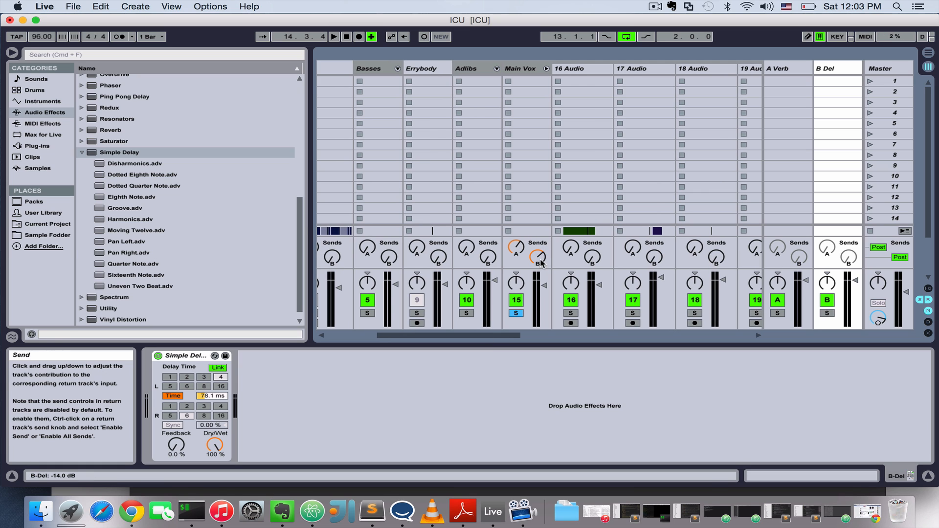
pyautogui.press('space')
pyautogui.moveTo(541, 263); pyautogui.dragTo(516, 240)
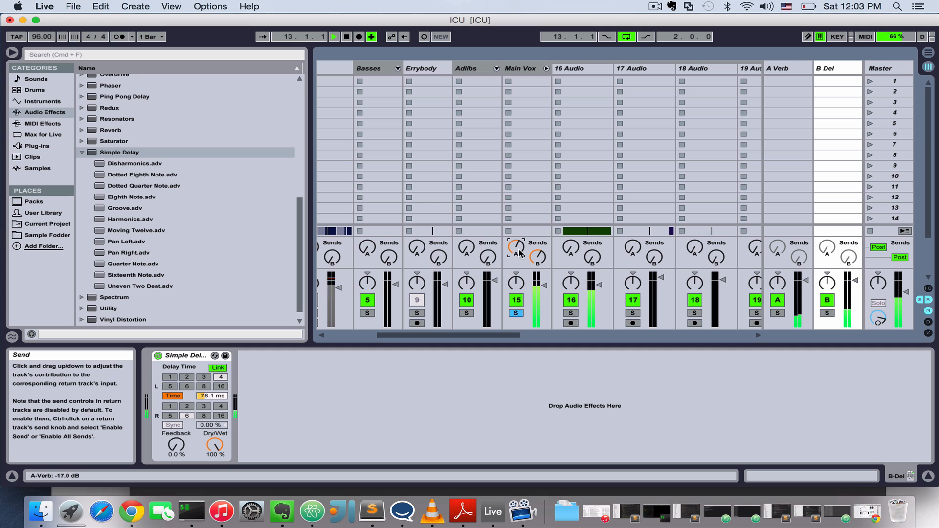
pyautogui.press('space')
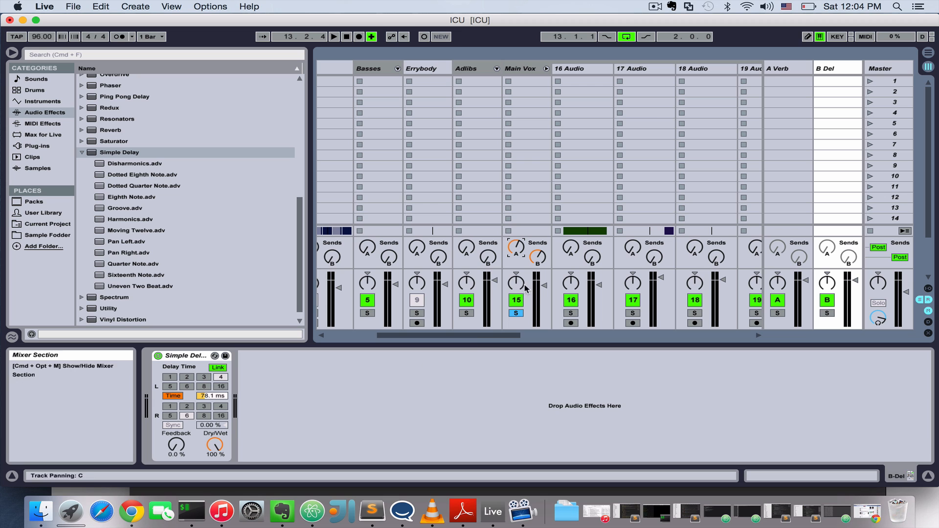
# Try the Simple Delay's Feedback control during soloed vocal playback, keeping it at 0.0%
pyautogui.press('space')
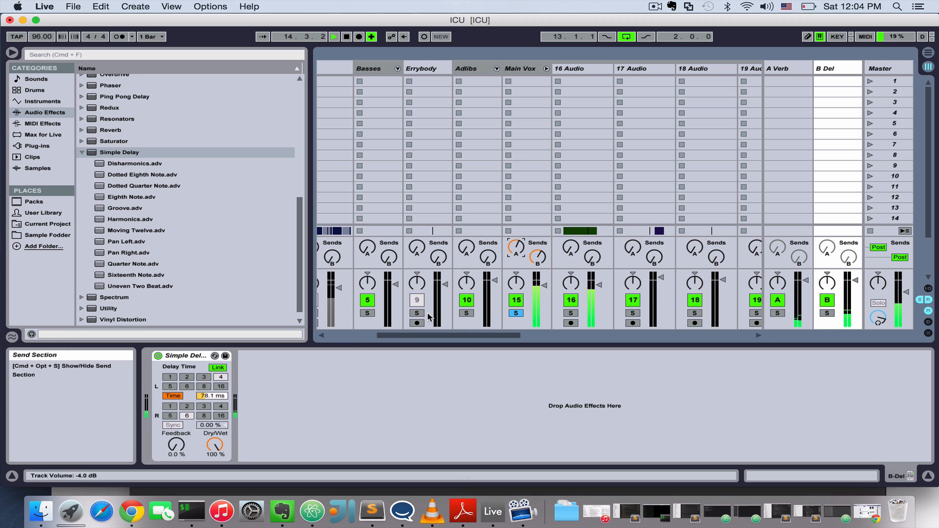
pyautogui.moveTo(176, 445); pyautogui.dragTo(176, 484)
pyautogui.press('space')
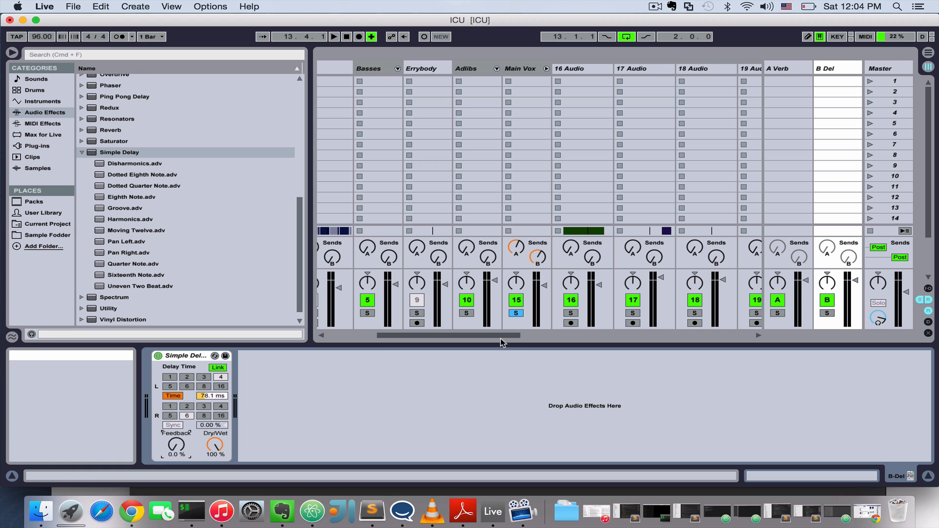
# Unsolo the Main Vox group, raise its volume to -2.0 dB during full-mix playback, and show its device chain
pyautogui.hscroll(-5, 492, 339)
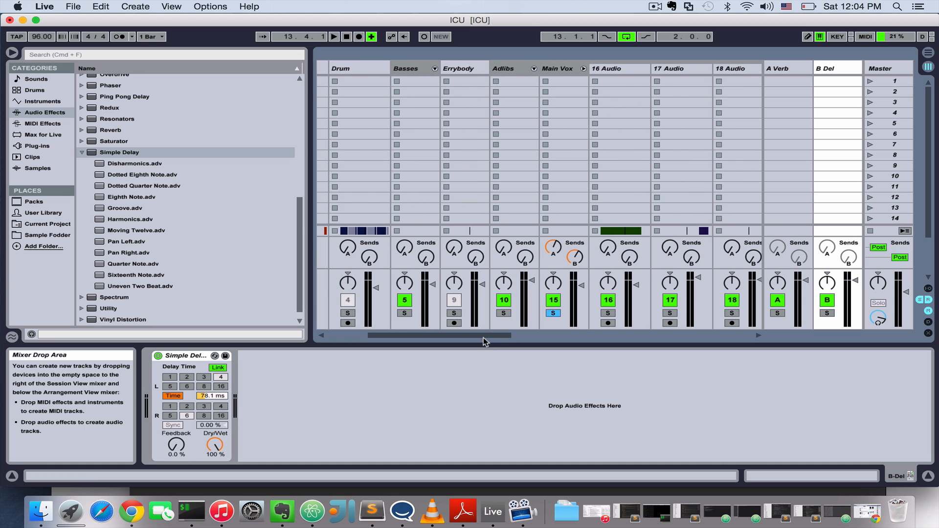
pyautogui.click(566, 313)
pyautogui.press('space')
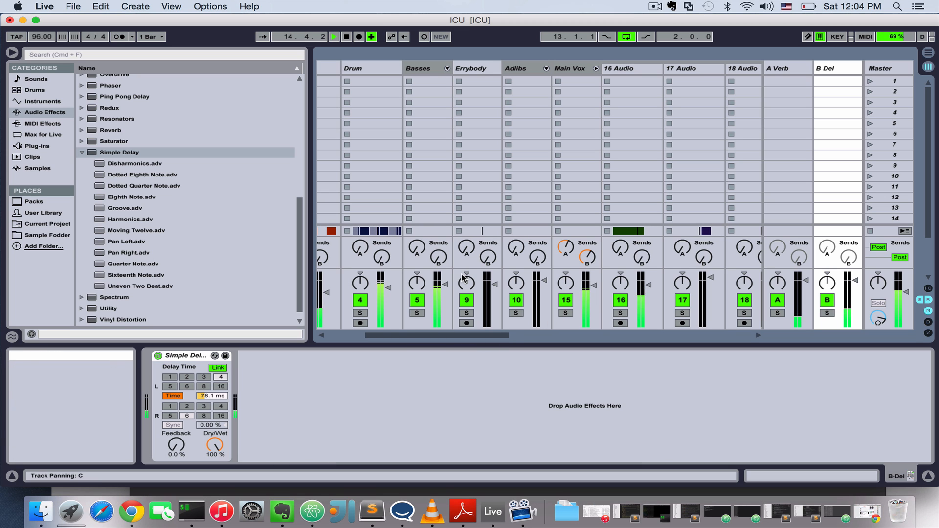
pyautogui.moveTo(593, 285); pyautogui.dragTo(594, 282)
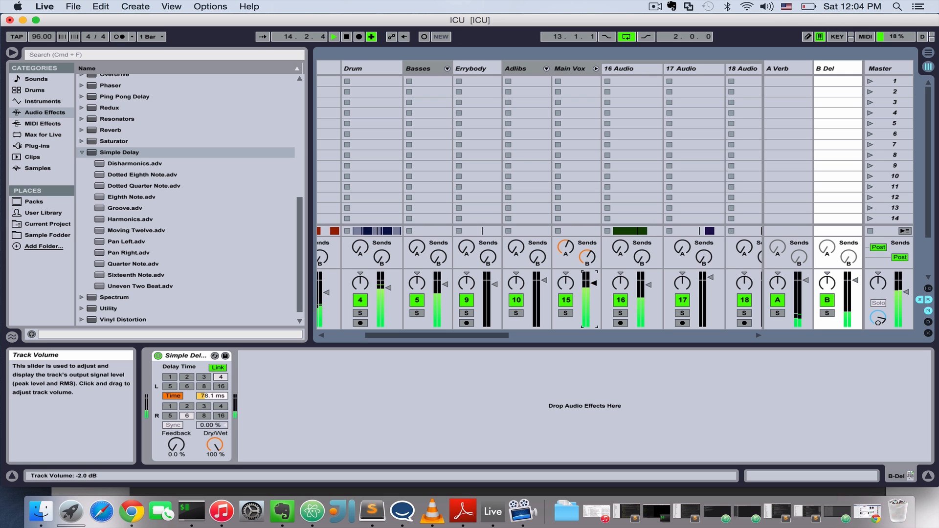
pyautogui.click(570, 67)
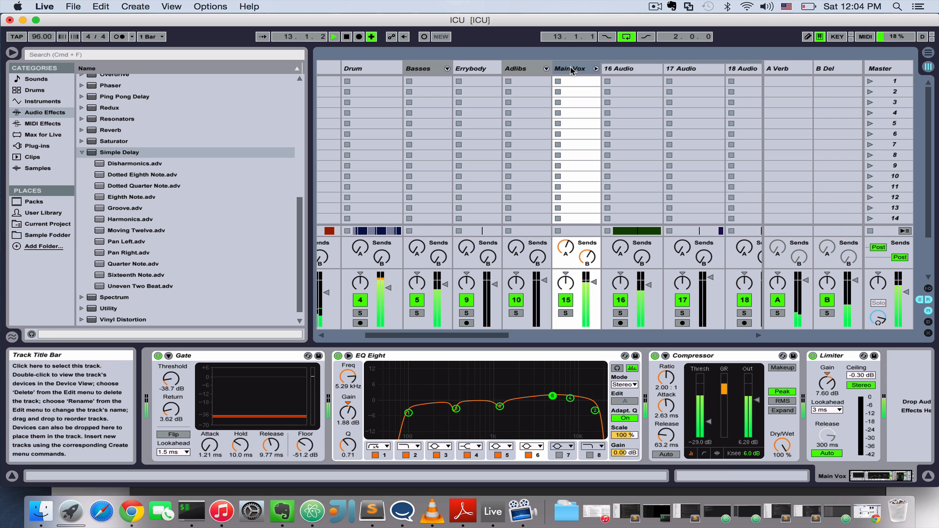